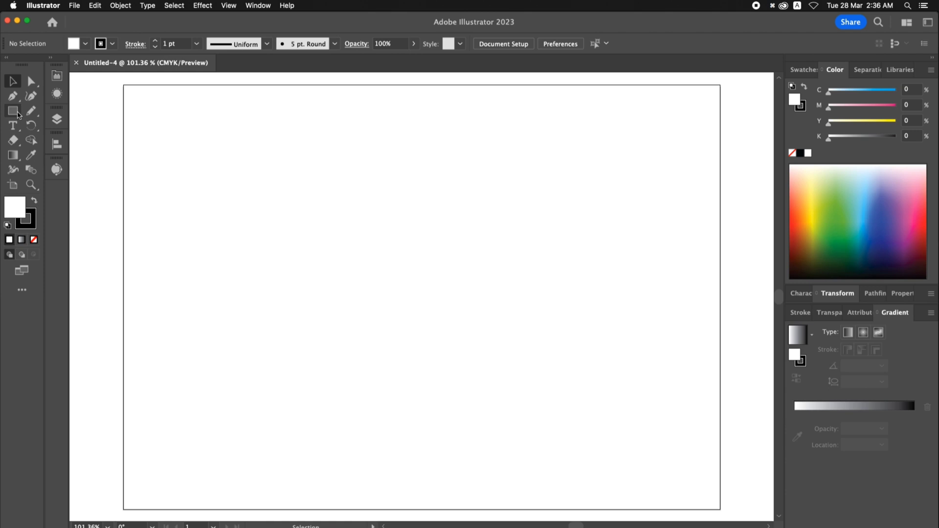
- Draw a 10 × 10 cm square and center it horizontally and vertically on the artboard
left_click(13, 111)
left_click(395, 246)
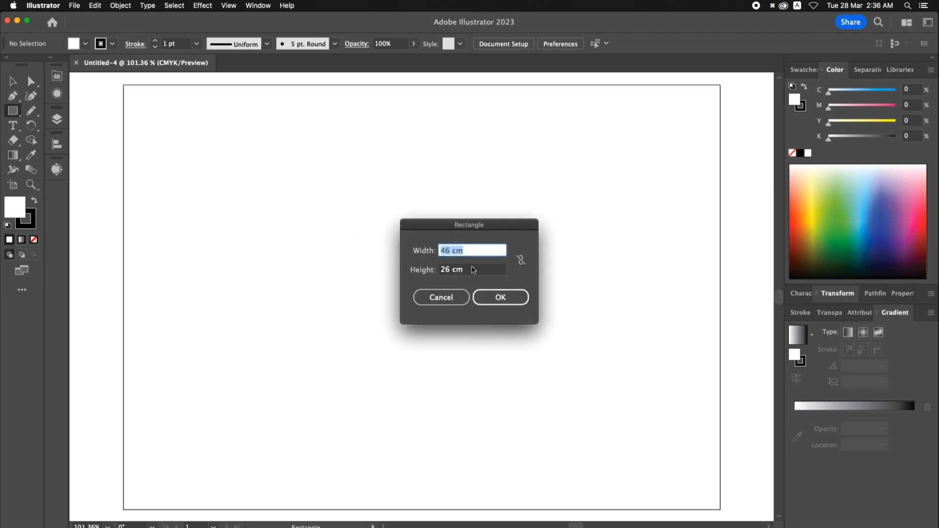
type("10")
key("Tab")
type("10")
key("Return")
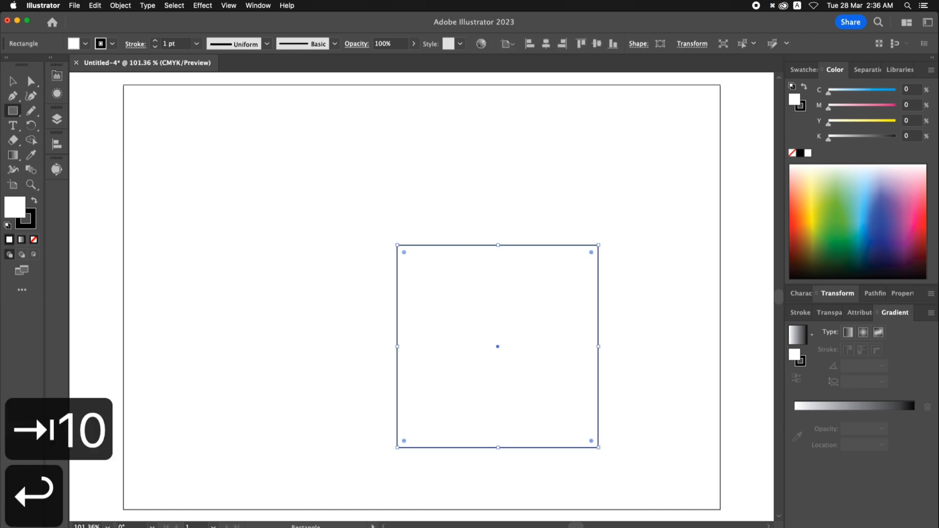
left_click(546, 43)
left_click(596, 44)
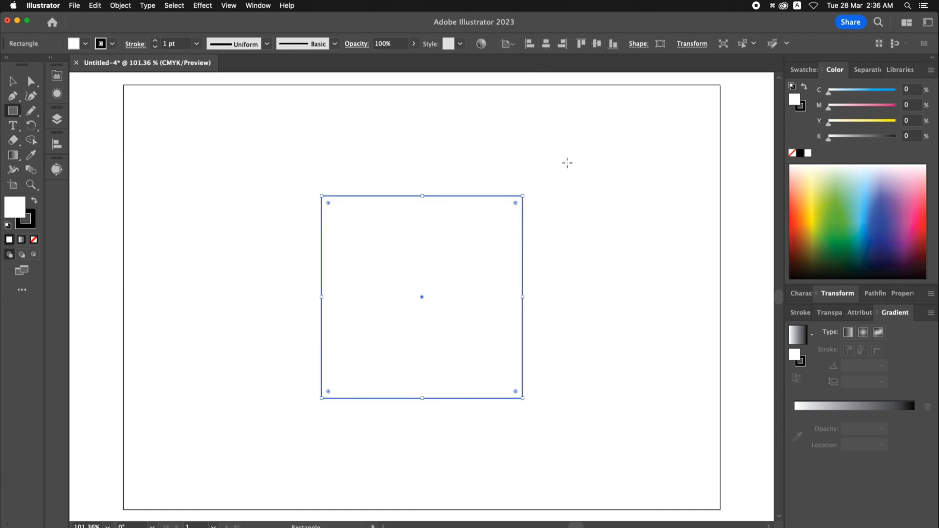
- Remove the square's fill and color its stroke red
key("v")
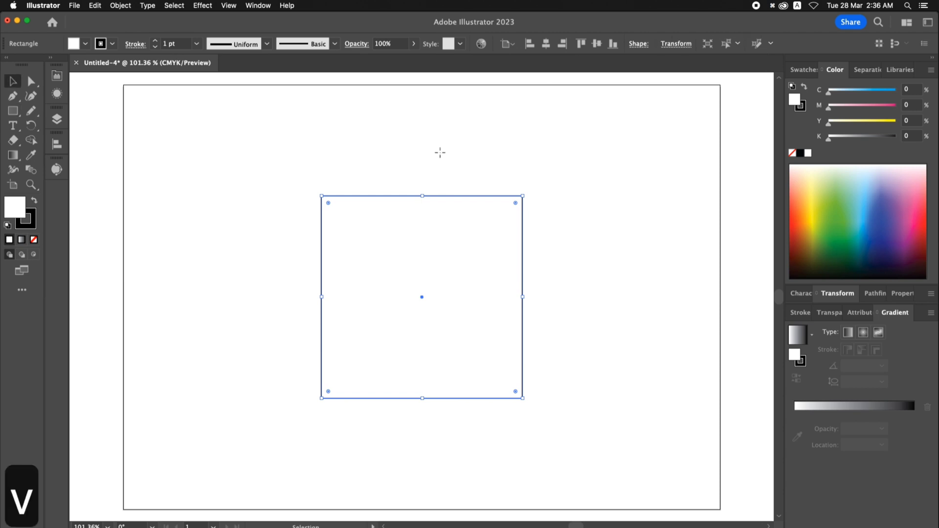
left_click(419, 148)
left_click_drag(421, 153, 493, 234)
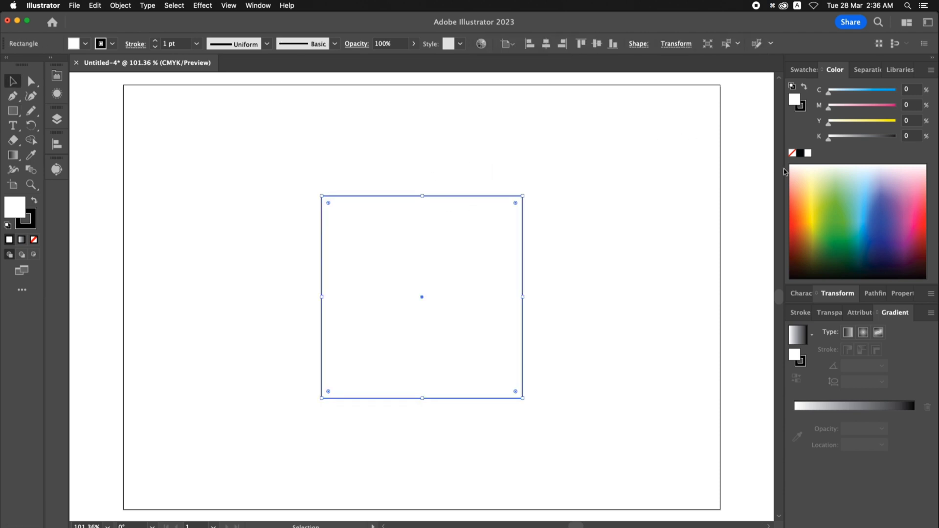
left_click(791, 153)
left_click(805, 69)
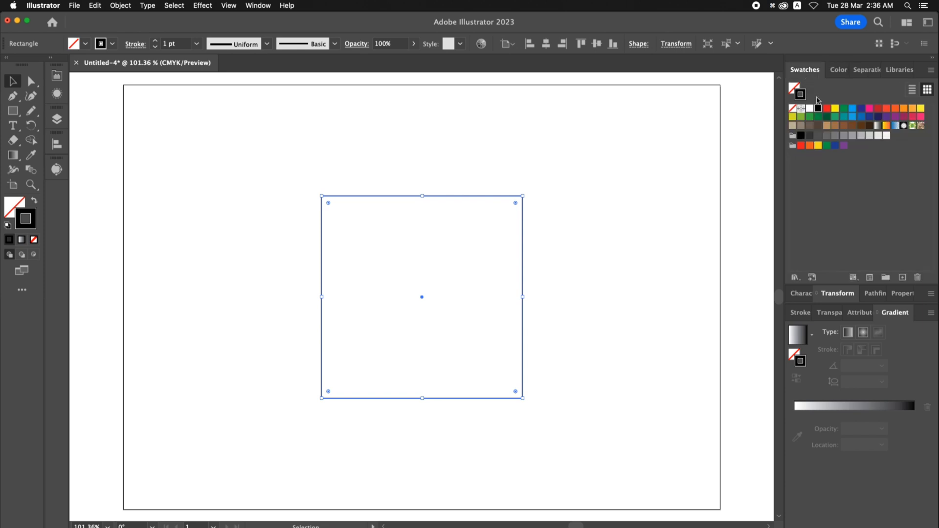
left_click(827, 109)
left_click(538, 231)
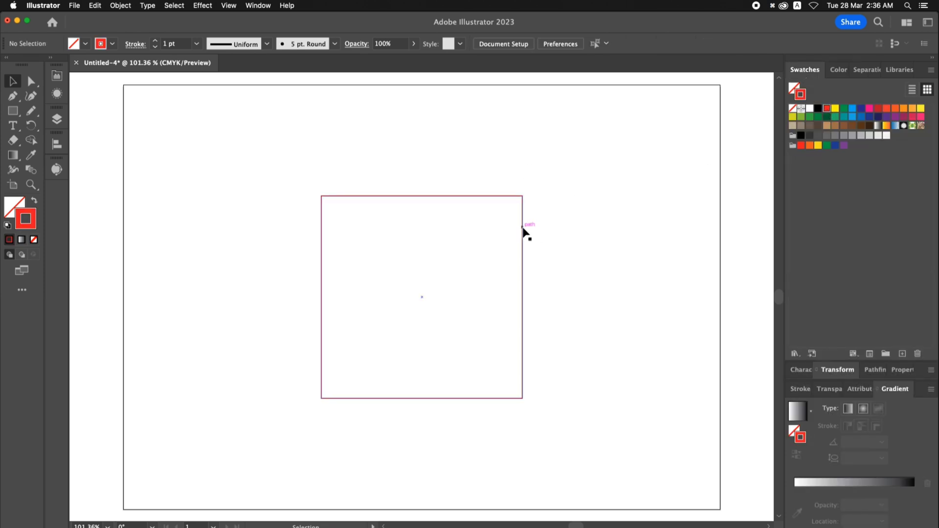
- Duplicate the square against its left edge and set the copy's width to 5 cm, keeping its right edge fixed
left_click_drag(523, 233, 320, 215)
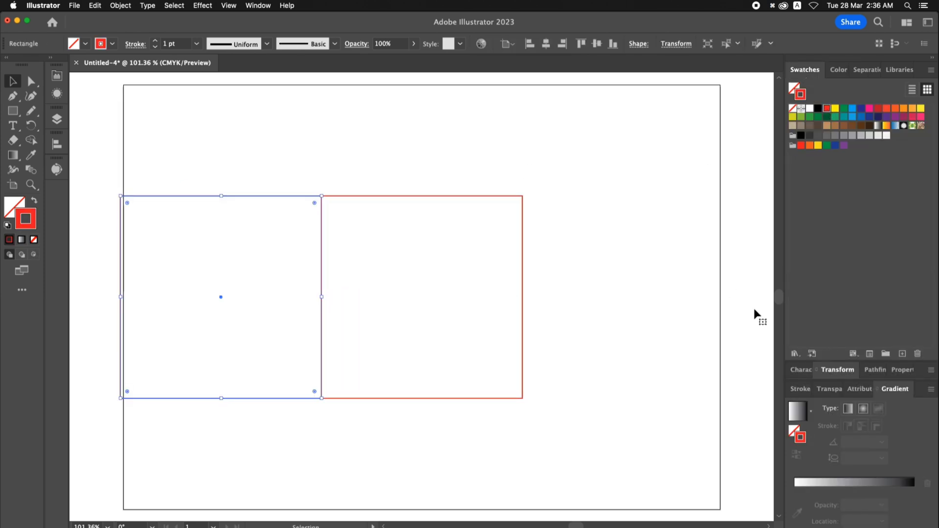
left_click(838, 370)
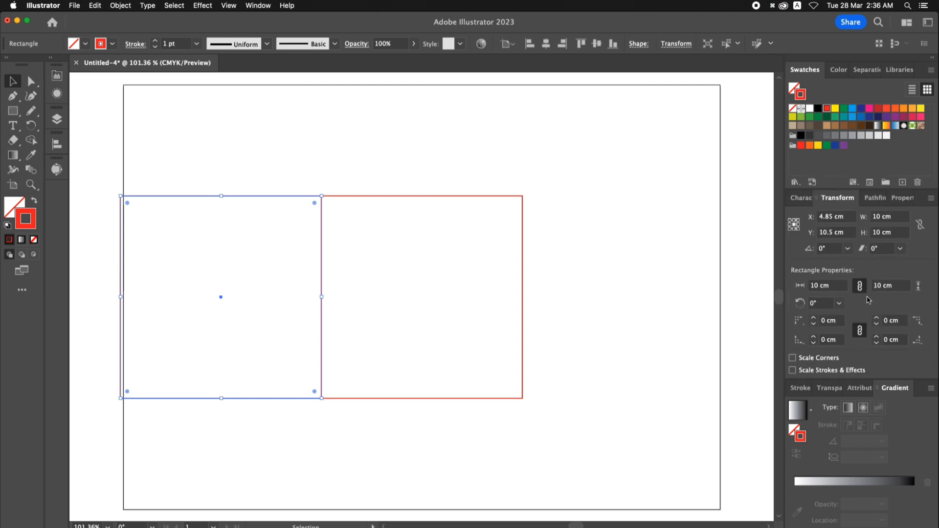
left_click(895, 218)
type("5")
key("Return")
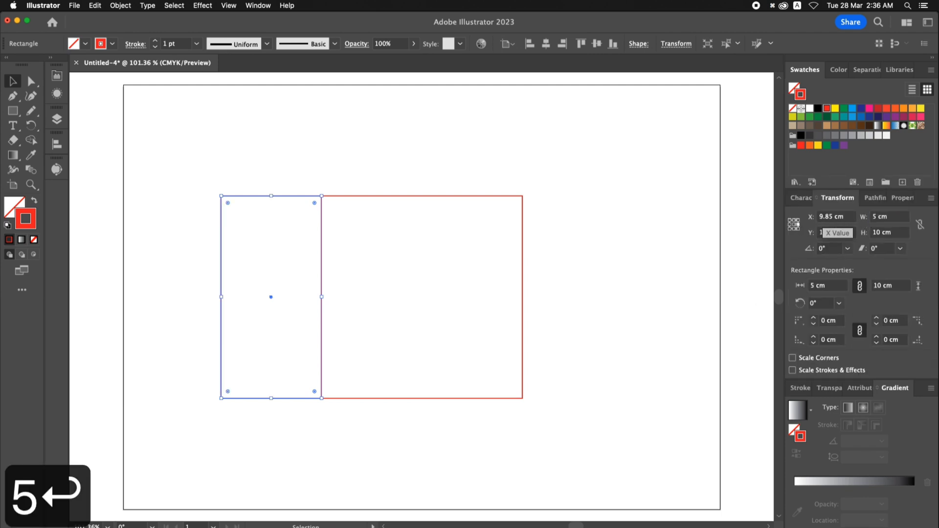
- Copy the 5 cm wide panel to the square's right edge and shift all three panels to the right
left_click(277, 183)
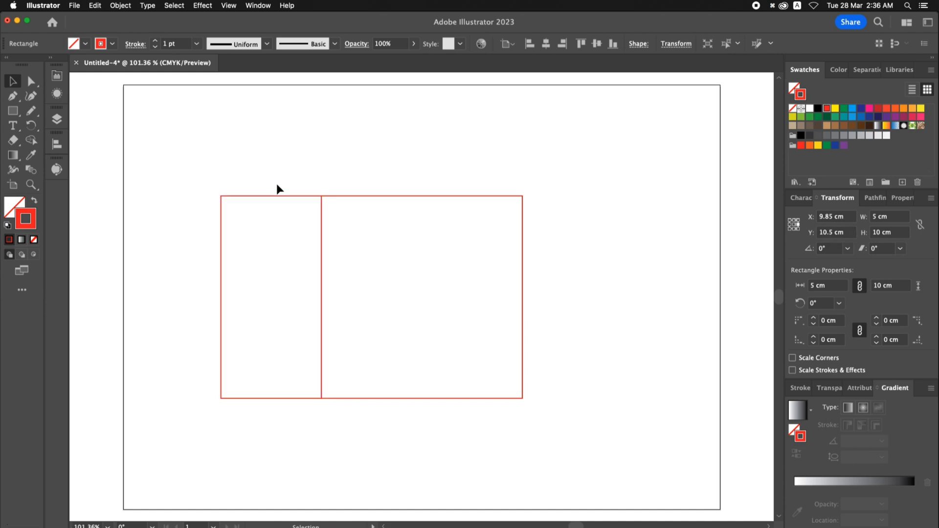
left_click_drag(243, 196, 545, 197)
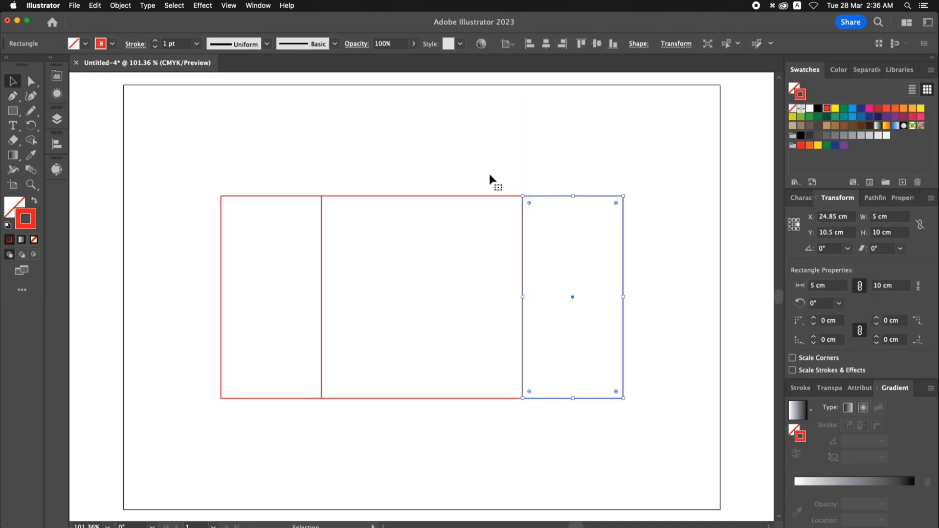
left_click_drag(302, 170, 609, 242)
left_click(589, 181)
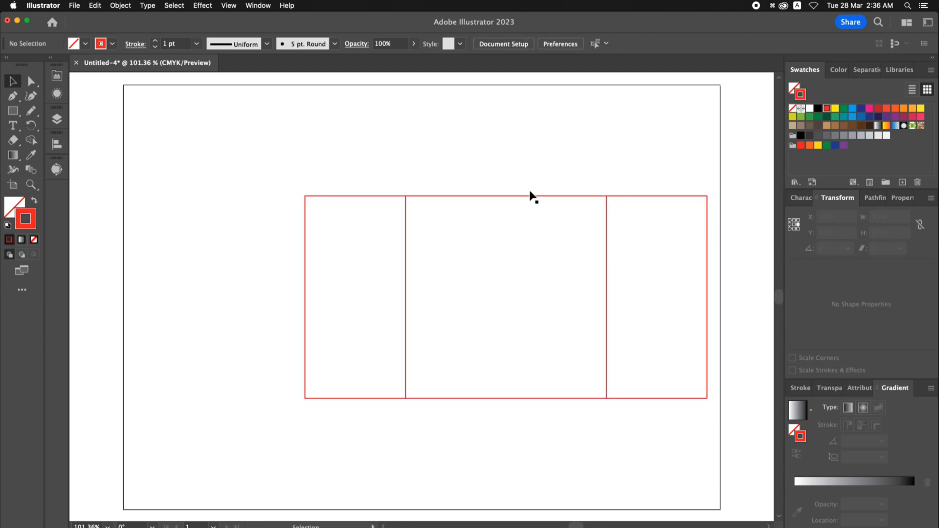
- Add a second 10 cm square and another 5 cm wide panel at the left end of the row by duplicating existing panels
left_click_drag(455, 182, 534, 184)
left_click_drag(601, 199, 300, 193)
left_click(139, 177)
left_click(186, 228)
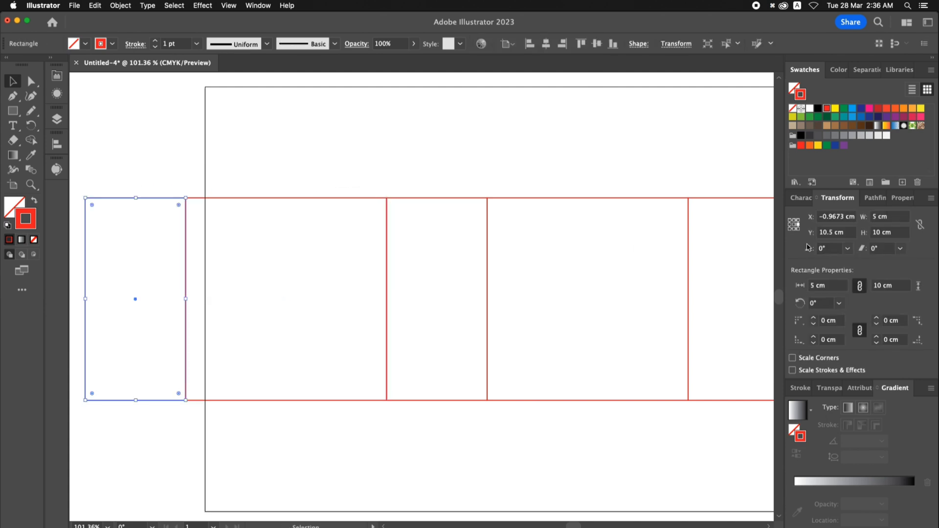
- Set the leftmost panel's width to 1.5 cm to form the glue flap
left_click(888, 217)
type("1.5")
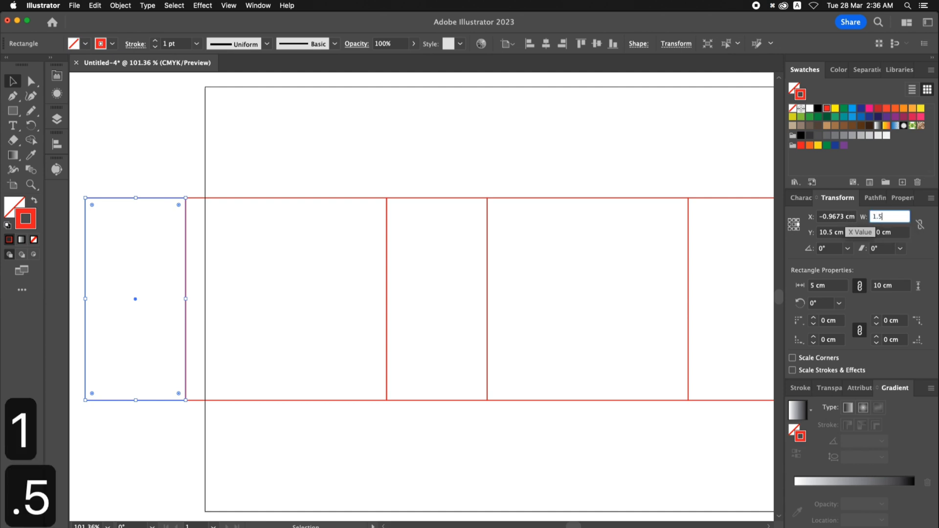
key("Return")
left_click(506, 160)
- Enlarge the artboard to about 35.9 × 26.8 cm so it encloses the whole row of panels
key("super+minus")
key("super+minus")
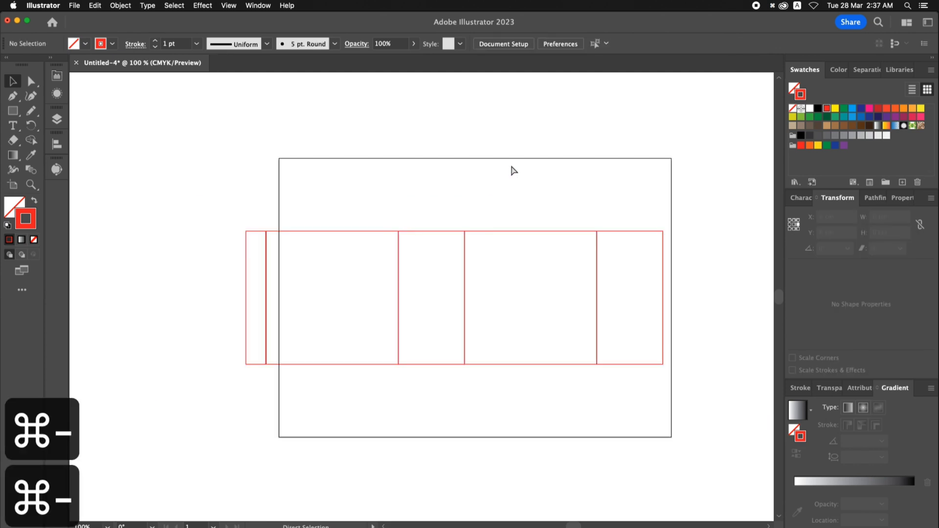
left_click_drag(507, 184, 447, 183)
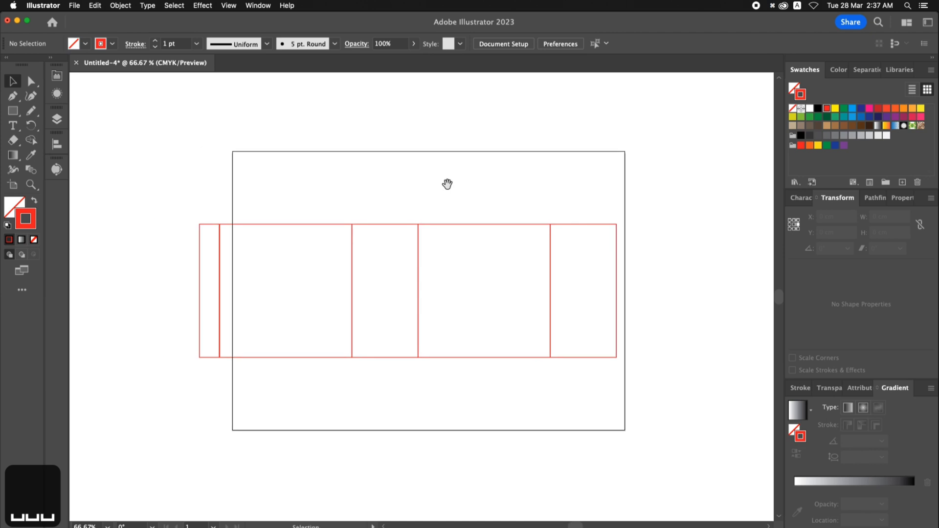
key("shift+o")
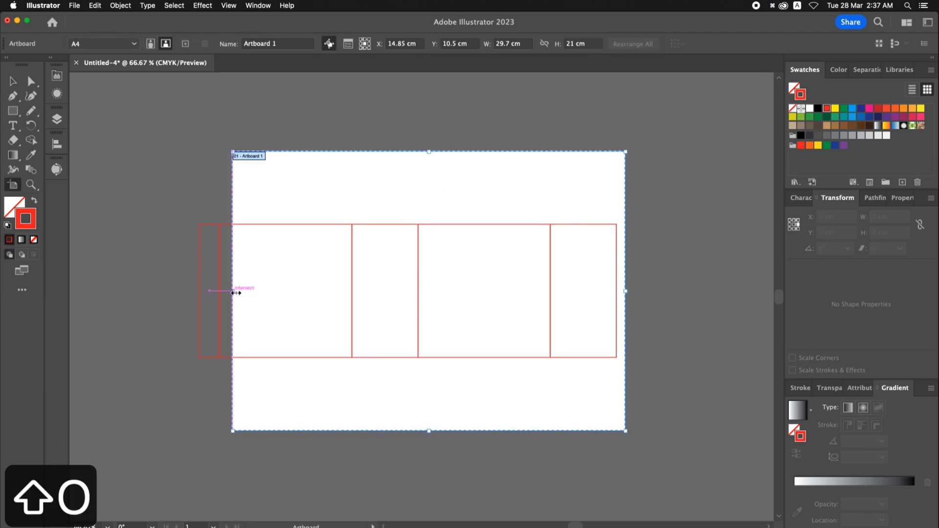
left_click_drag(236, 292, 169, 293)
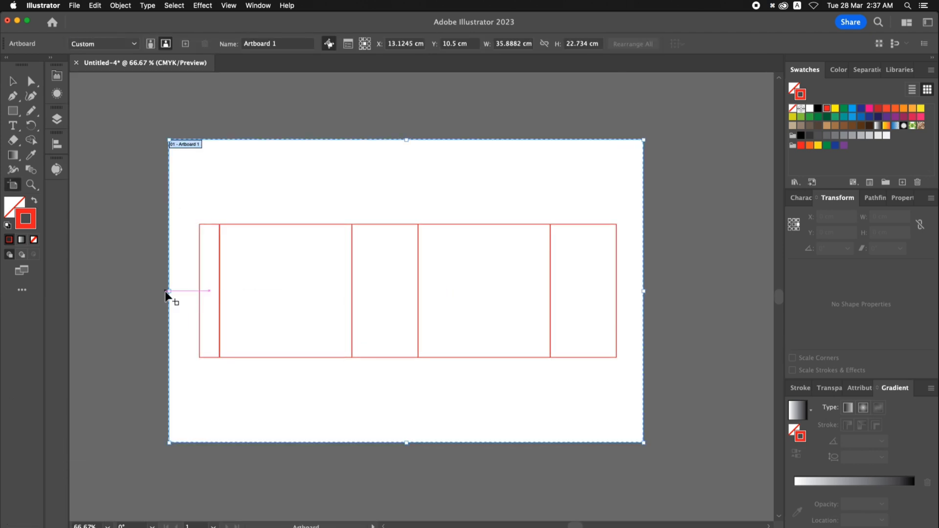
left_click_drag(410, 142, 411, 113)
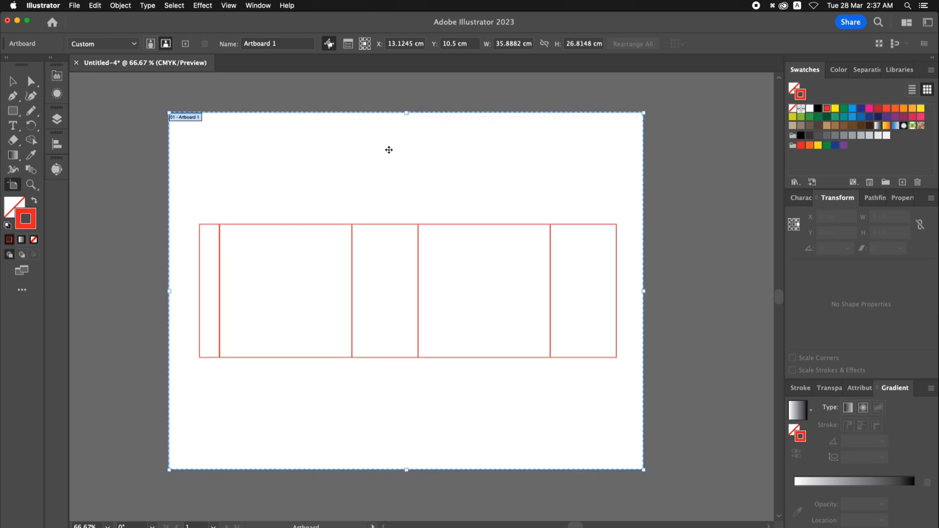
key("v")
key("super+0")
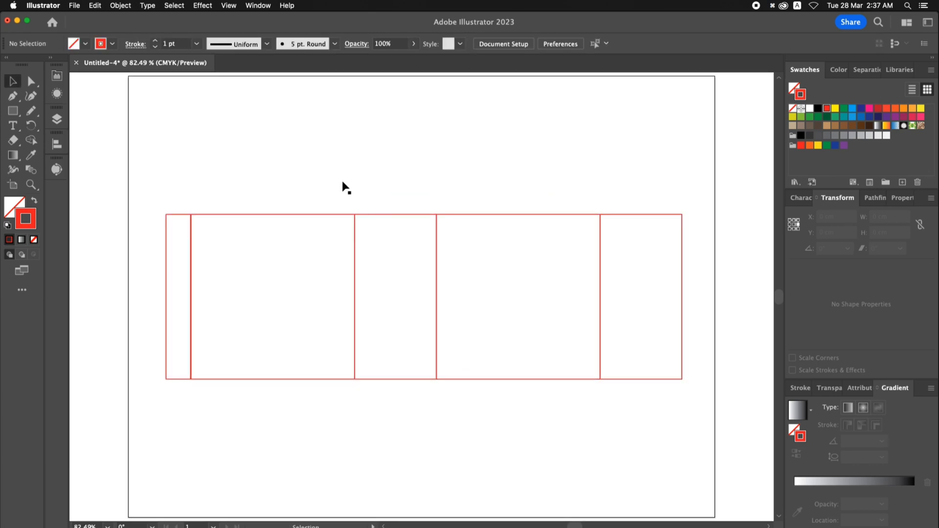
- Set the keyboard increment preference to 0.5 cm
left_click(561, 43)
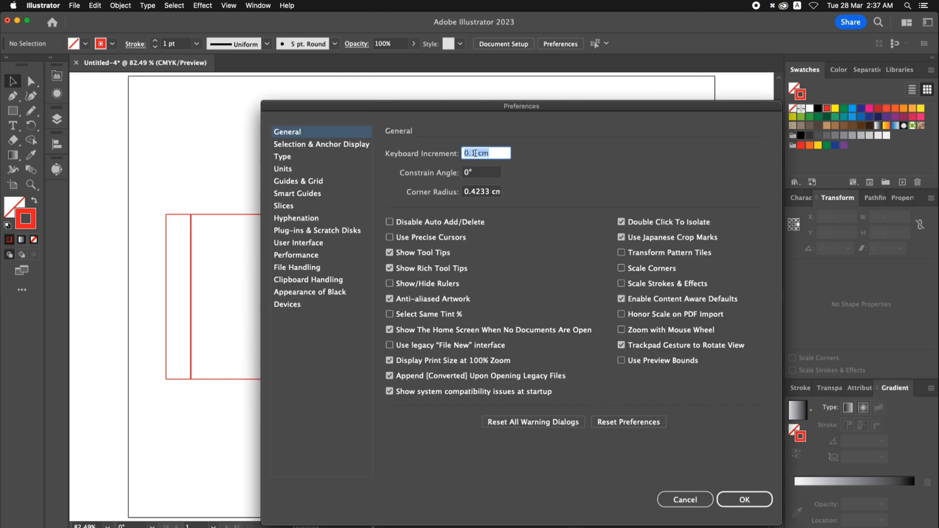
left_click(475, 153)
type("5")
key("BackSpace")
key("BackSpace")
type("5")
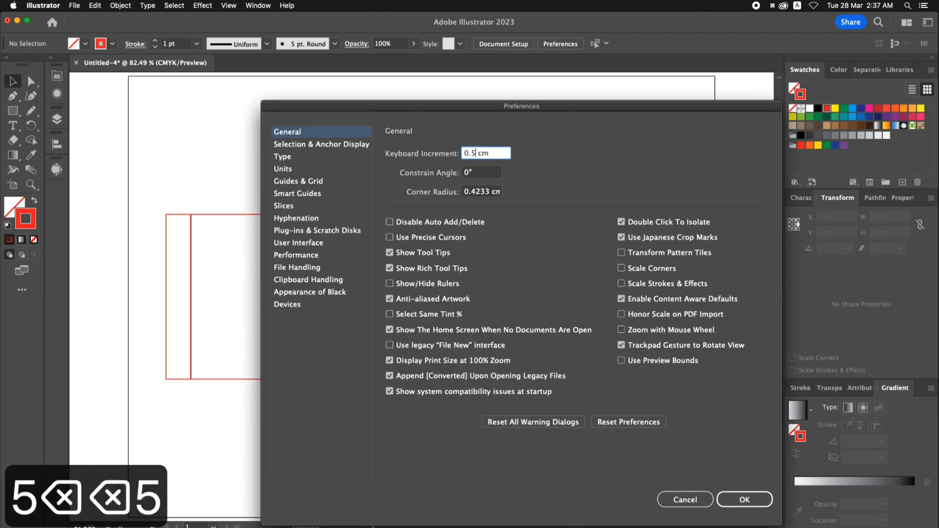
key("Return")
- Taper the glue flap by moving its outer top corner down and outer bottom corner up by 0.5 cm each
key("a")
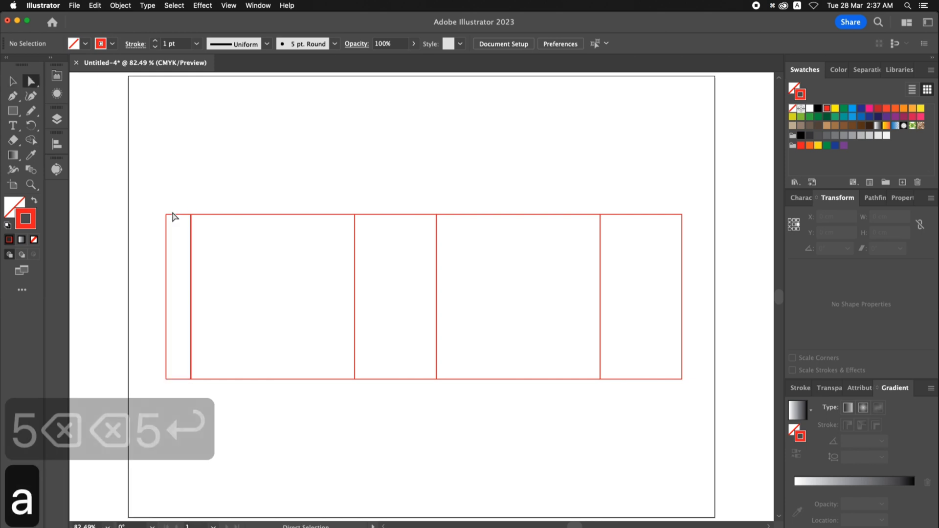
left_click(164, 217)
key("Down")
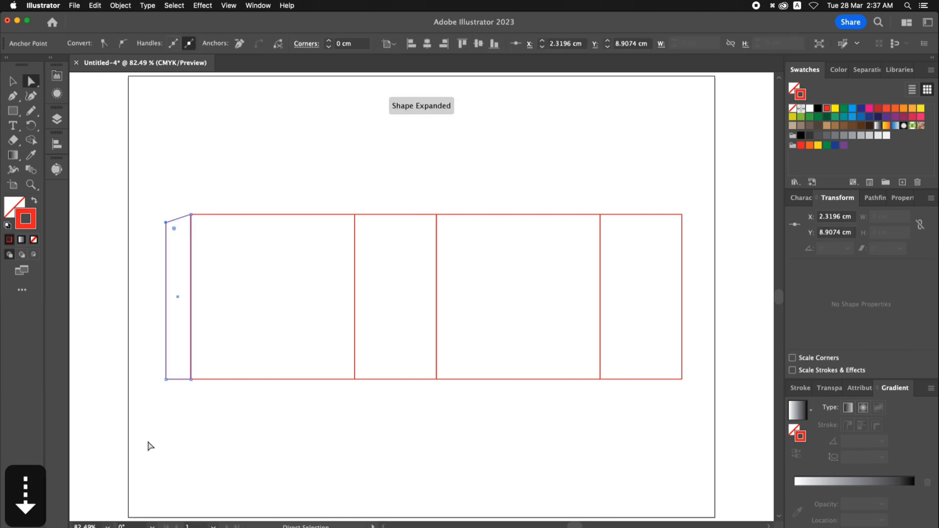
left_click_drag(141, 422, 173, 374)
key("Up")
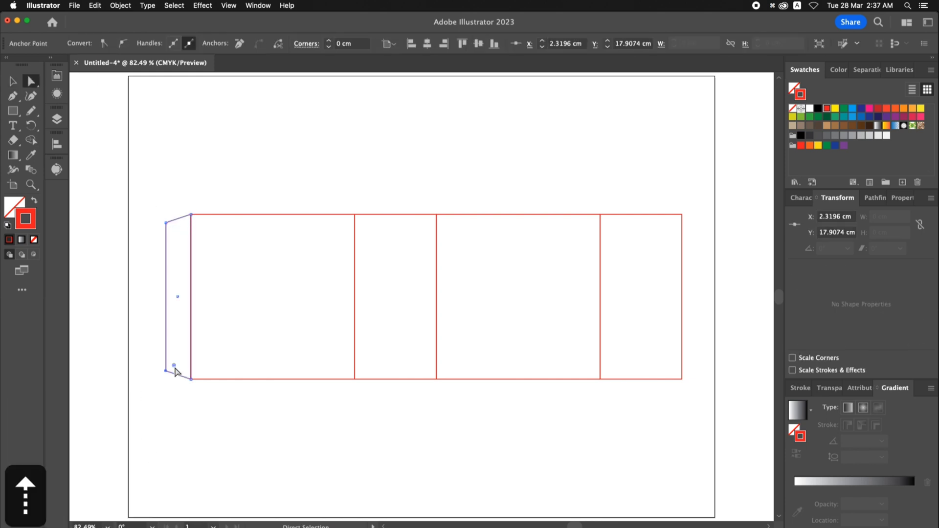
key("v")
left_click(240, 433)
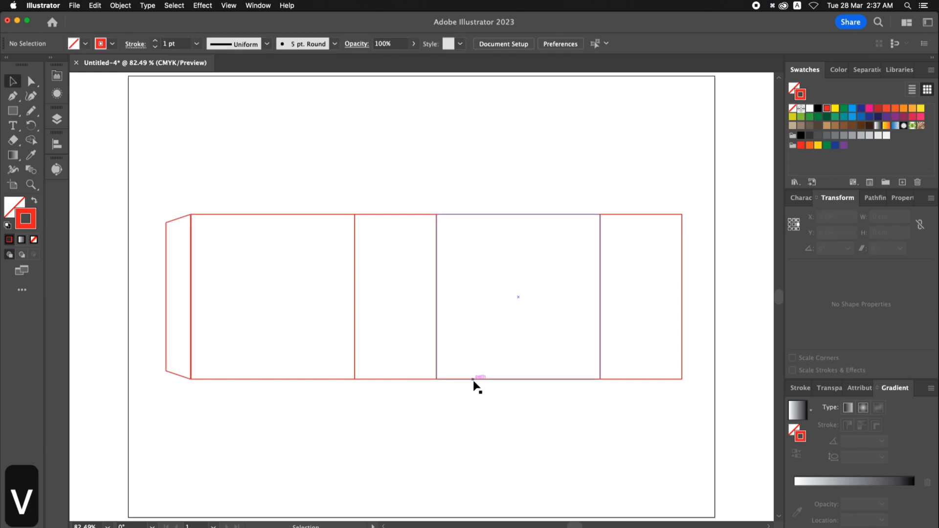
- Copy the right-hand 10 cm square onto its top edge and set the copy's height to 5 cm, keeping its bottom edge fixed
left_click_drag(474, 386, 476, 215)
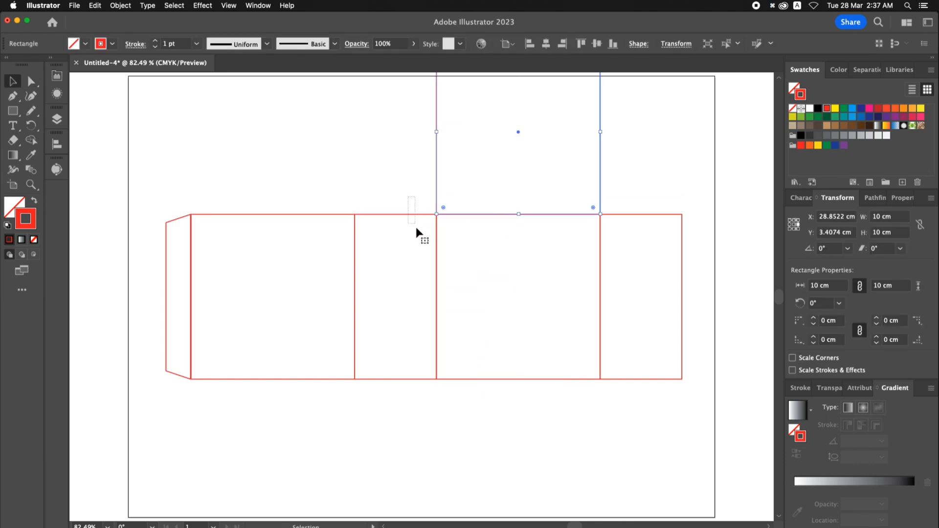
left_click_drag(417, 232, 418, 234)
left_click_drag(895, 218, 872, 216)
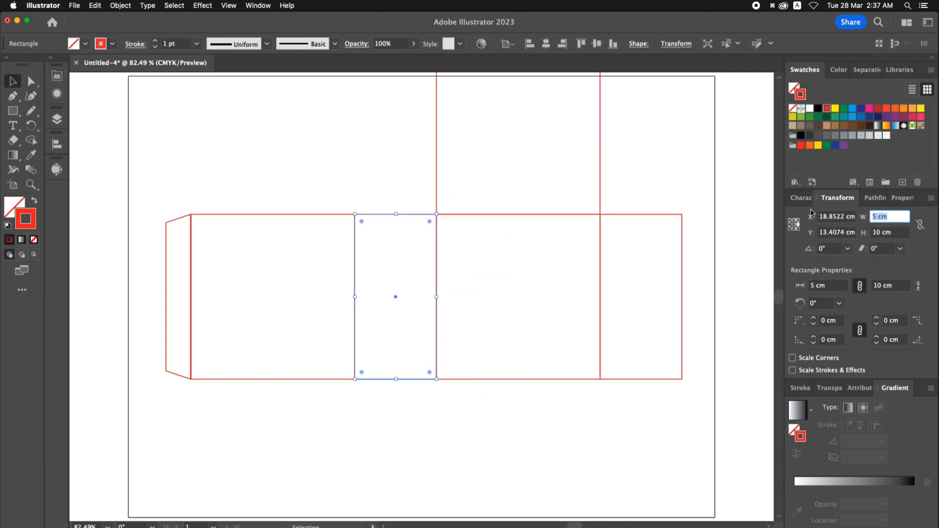
left_click_drag(646, 157, 585, 182)
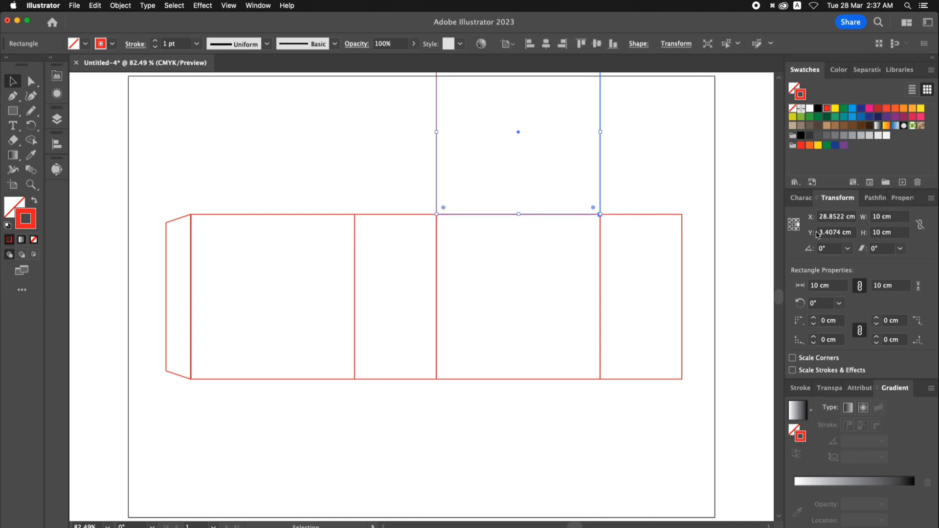
left_click(895, 229)
type("5")
key("Return")
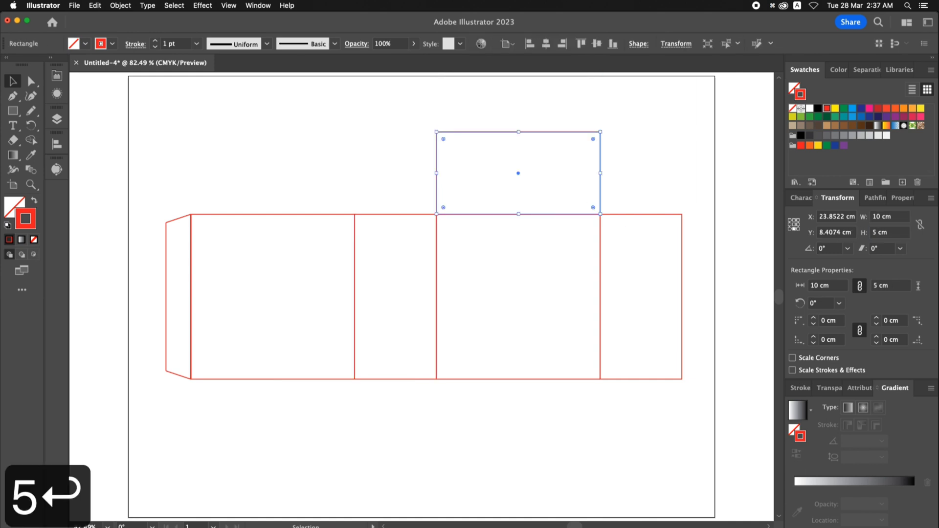
left_click(611, 169)
- Copy the 5 cm high lid panel onto its top edge and set the copy's height to 1.5 cm
scroll(616, 186, "up", 2)
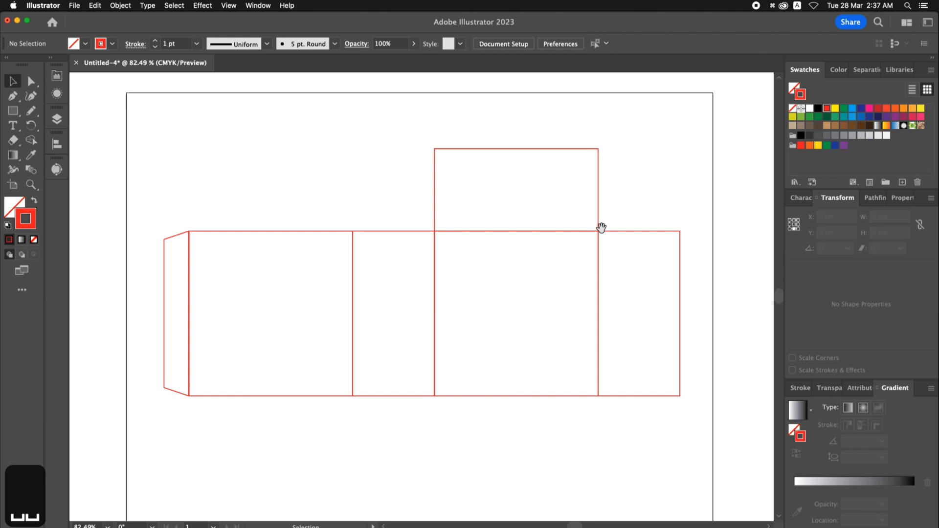
left_click_drag(600, 230, 602, 148)
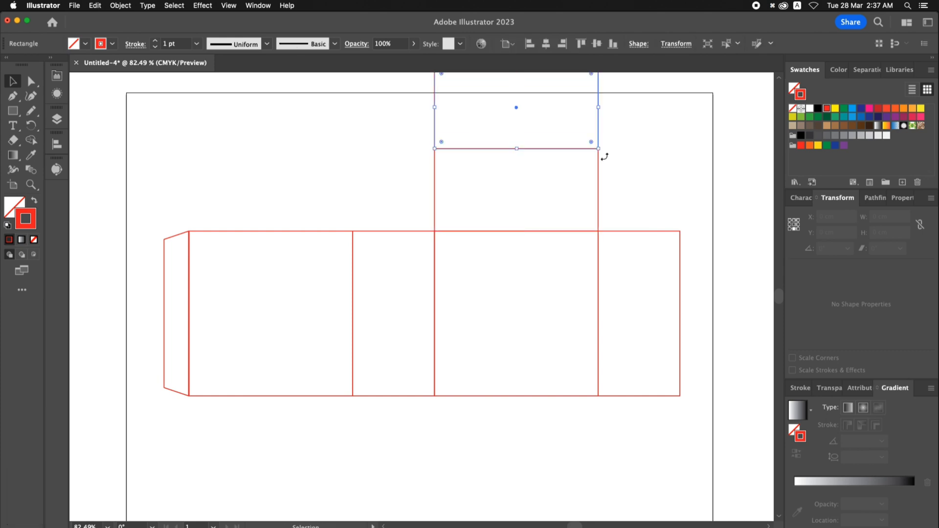
left_click(891, 232)
type("1.5")
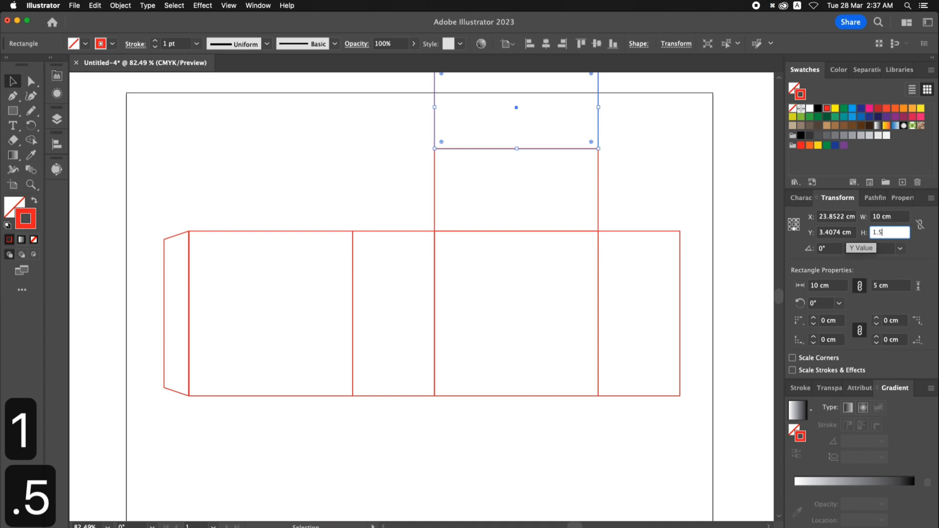
key("Return")
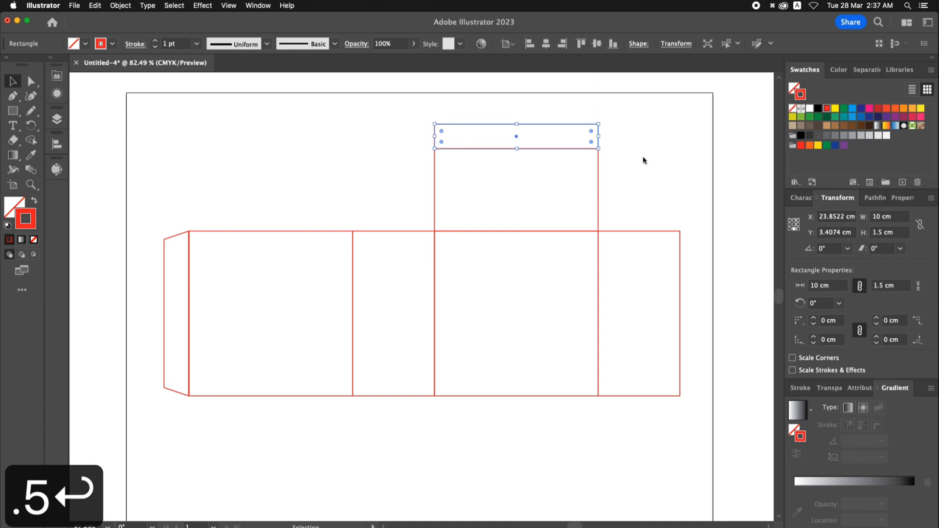
- Round the two outer top corners of the 1.5 cm tuck flap to a radius of about 1.18 cm
left_click(31, 82)
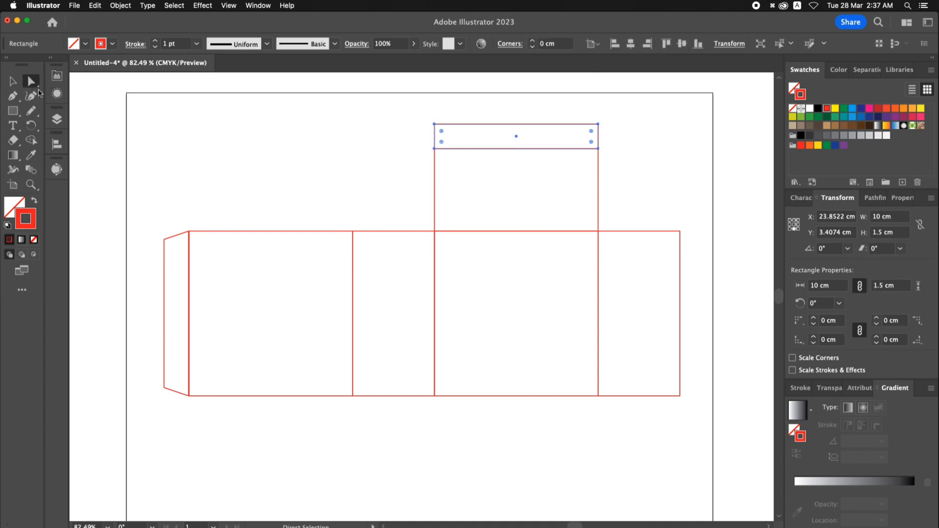
left_click_drag(397, 106, 580, 147)
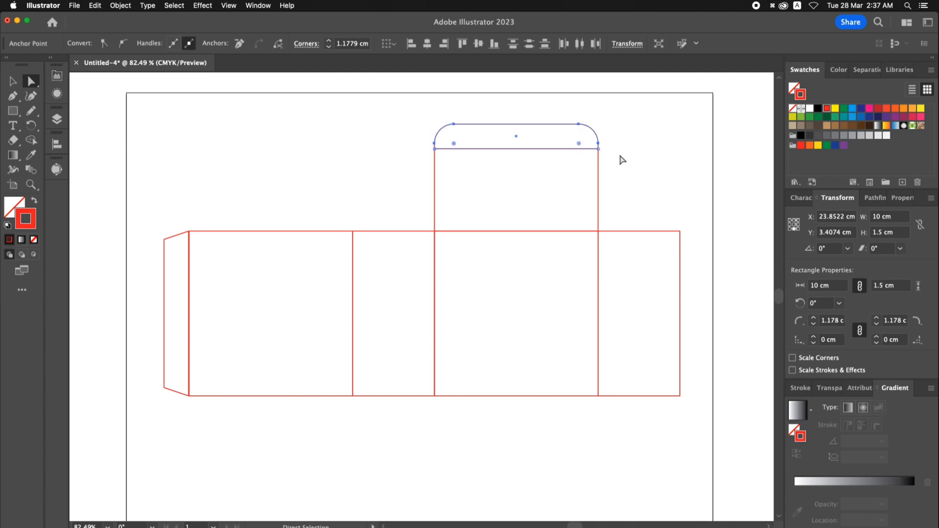
left_click(647, 160)
key("space")
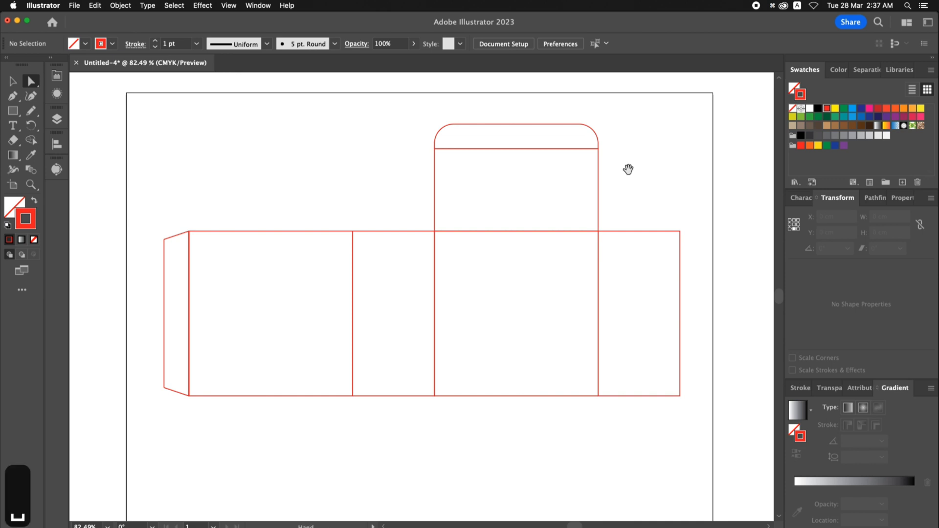
left_click_drag(629, 168, 627, 162)
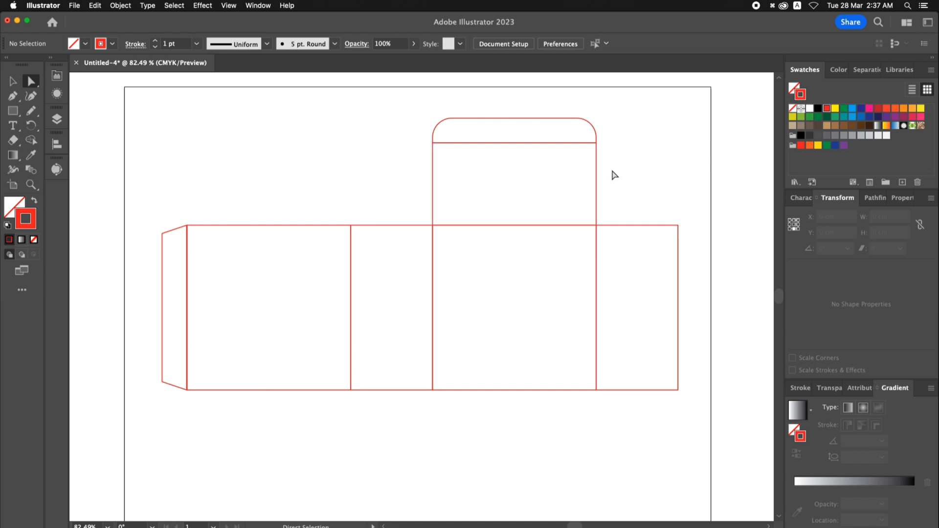
- Copy the lid panel to its left side and resize the copy to 5 cm wide and about 4.03 cm high, keeping its base fixed
key("v")
left_click_drag(598, 178, 433, 169)
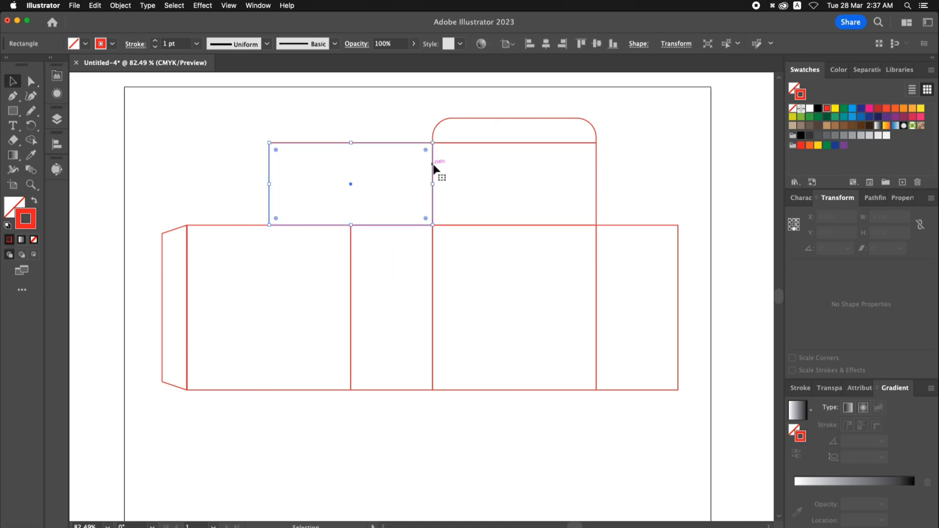
left_click_drag(270, 186, 352, 187)
key("z")
left_click_drag(305, 125, 536, 256)
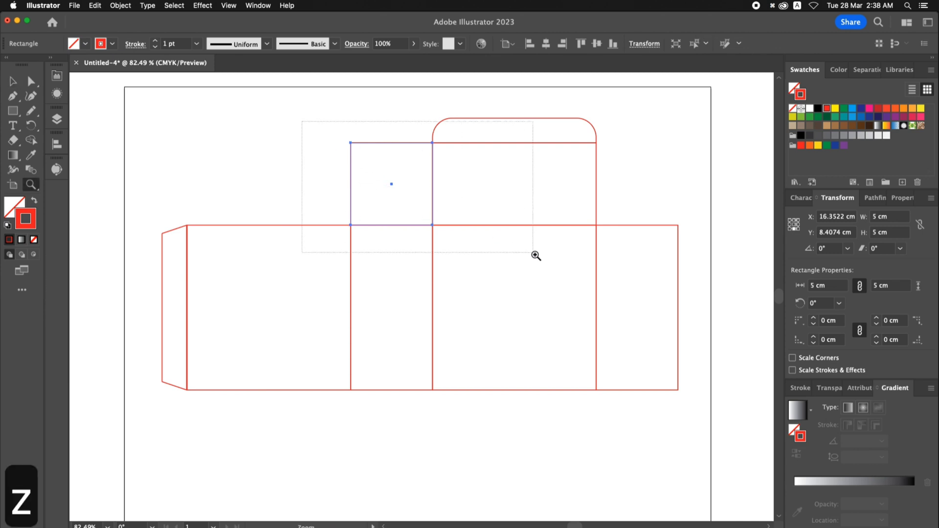
key("v")
left_click_drag(336, 156, 337, 192)
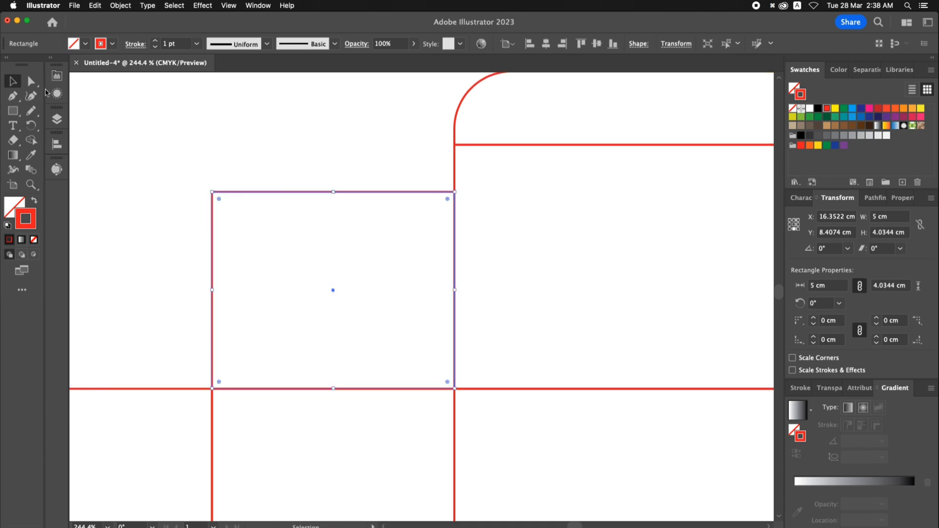
- Add an anchor point about 0.4 cm above the base on the dust flap's left edge and shift the edge above the base slightly inward
left_click(15, 101)
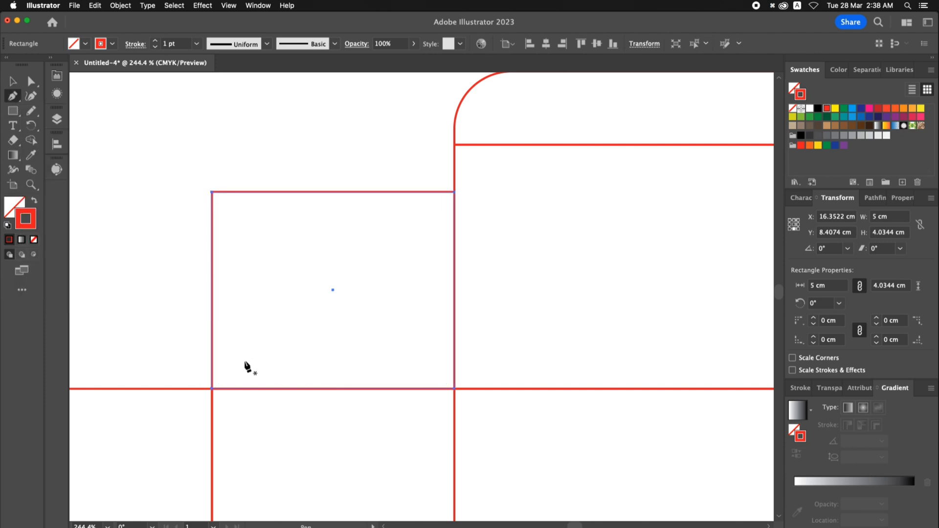
left_click(212, 370)
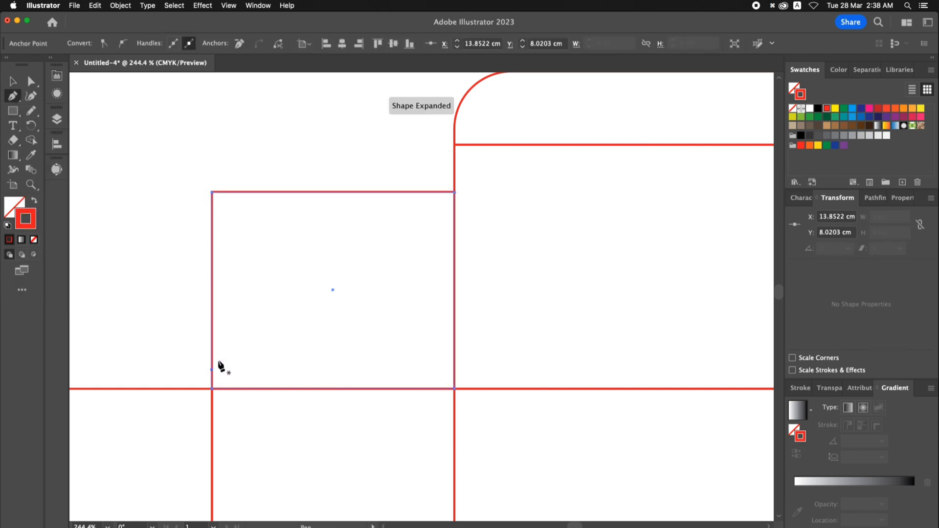
key("a")
left_click_drag(193, 169, 232, 374)
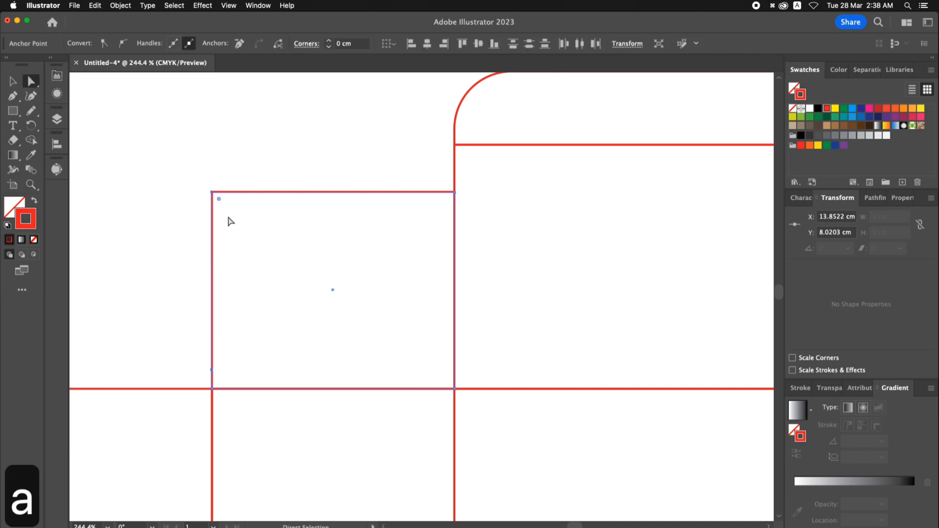
left_click_drag(213, 192, 227, 195)
left_click(364, 221)
- Slant the dust flap's right edge by moving its top right corner about 0.66 cm inward
key("a")
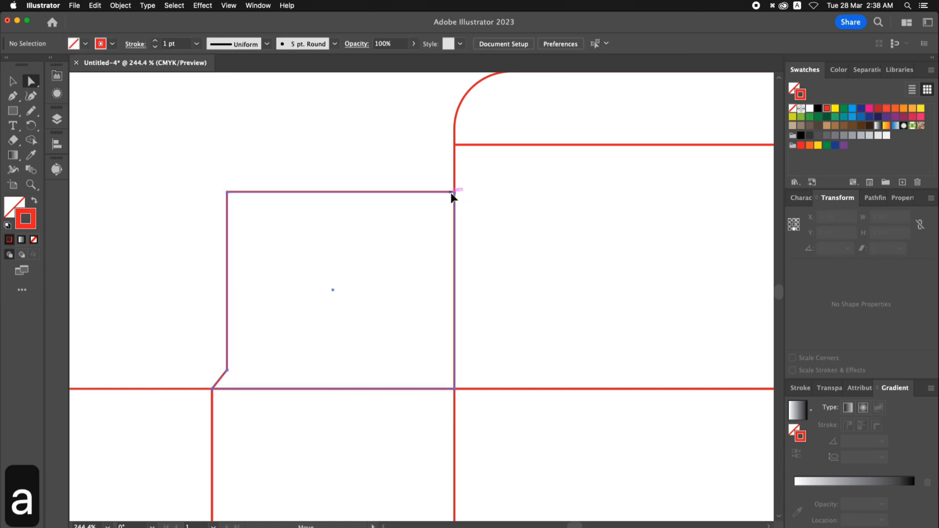
left_click_drag(454, 192, 423, 193)
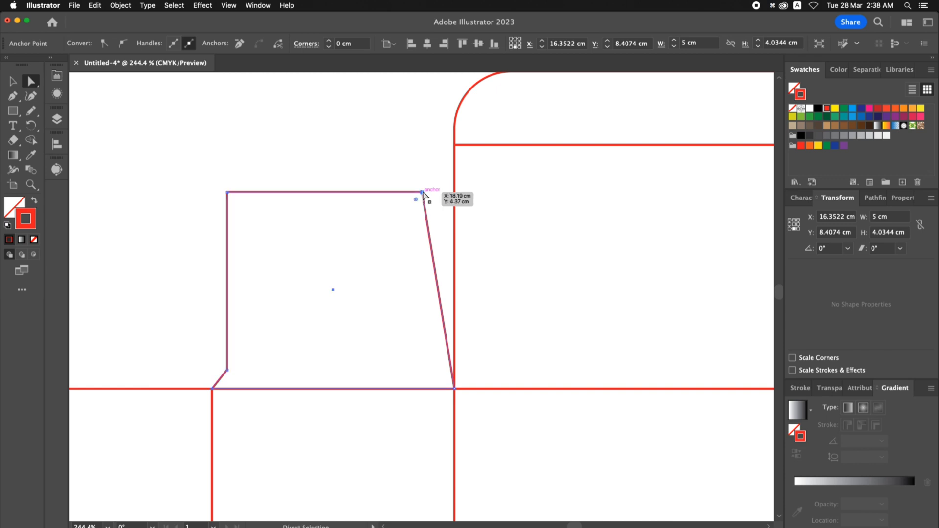
left_click(410, 161)
- Copy the finished dust flap onto the top edge of the rightmost 5 cm side panel
key("v")
key("space")
left_click_drag(507, 226, 437, 201)
key("super+minus")
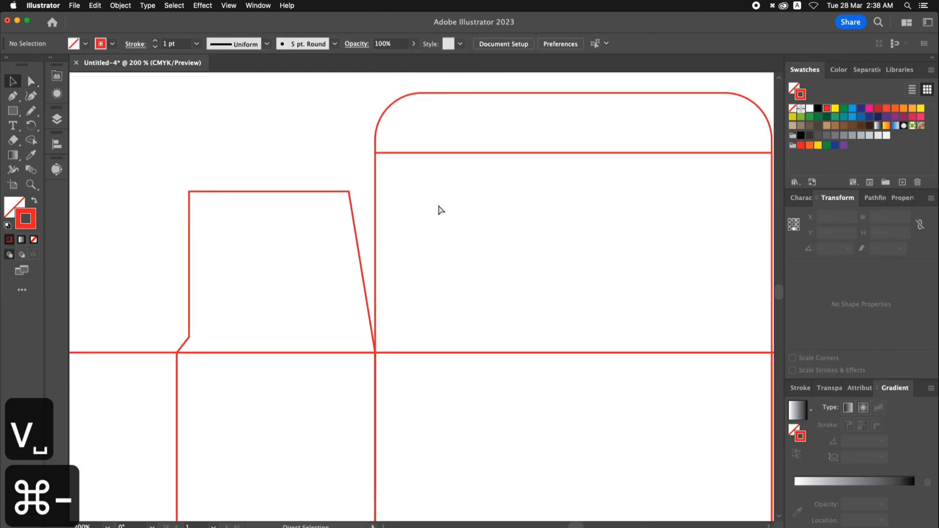
key("super+minus")
left_click_drag(440, 257, 275, 203)
key("v")
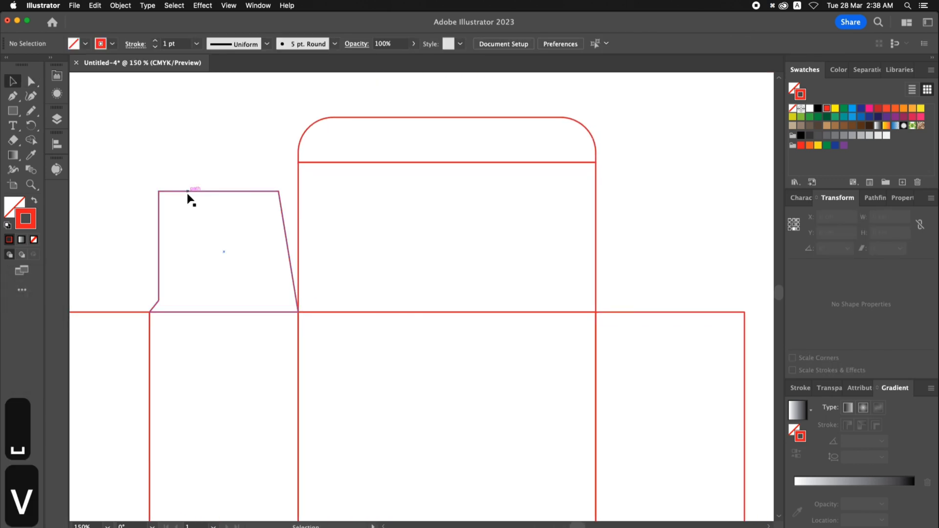
left_click_drag(189, 199, 521, 202)
key("space")
- Reflect the copied dust flap across the vertical axis so its slanted edge faces the lid
right_click(521, 203)
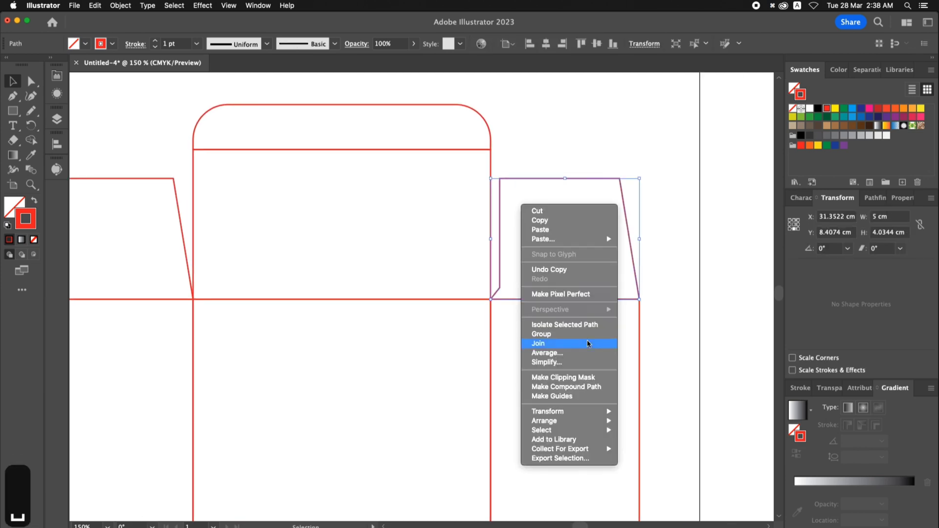
mouse_move(588, 413)
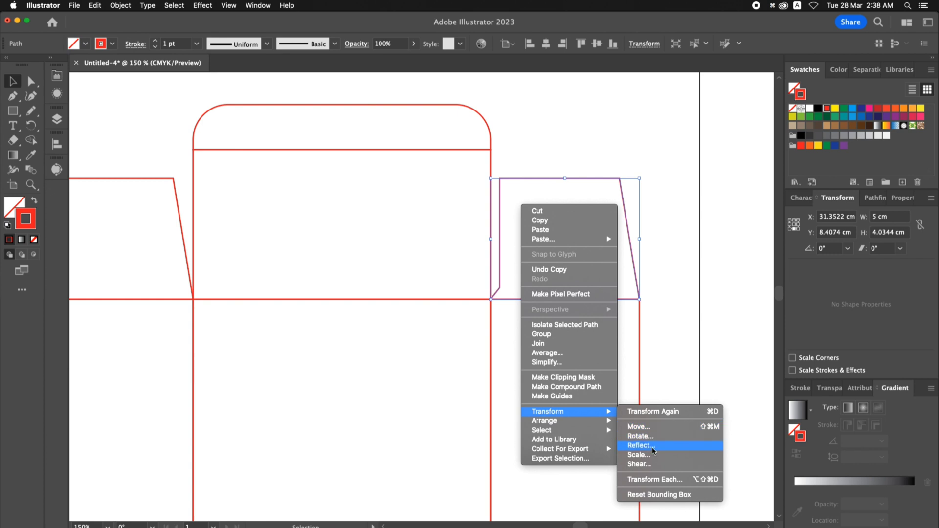
left_click(653, 451)
left_click(534, 355)
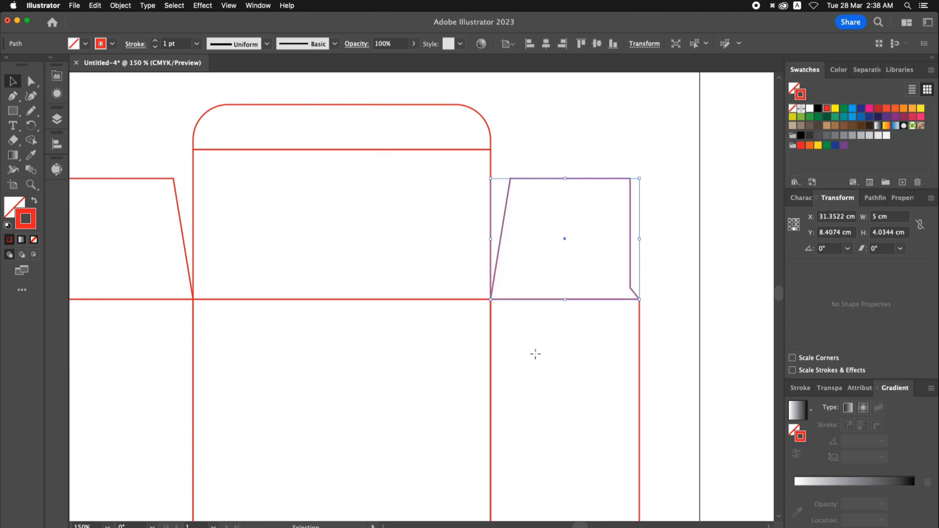
left_click(566, 156)
- Set the keyboard increment preference to 0.1 cm
key("cmd+minus")
key("cmd+minus")
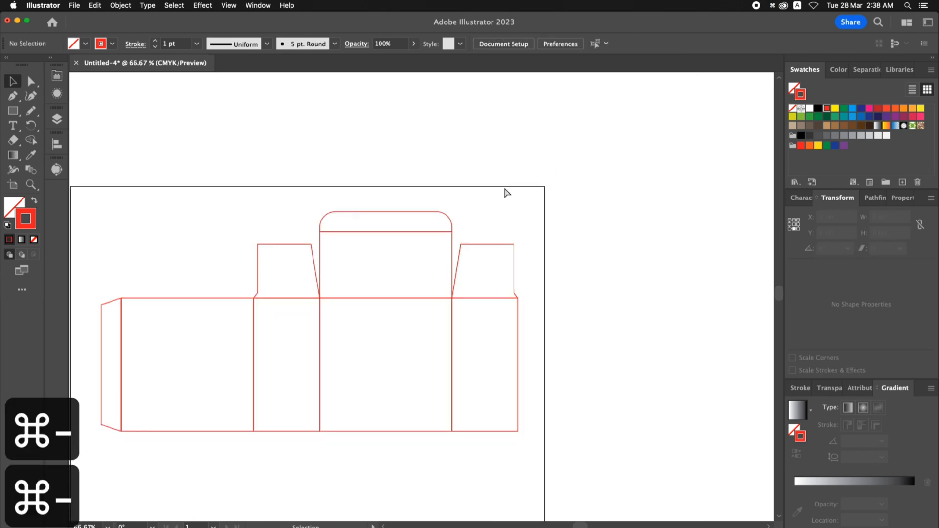
left_click_drag(506, 192, 557, 166)
left_click(554, 45)
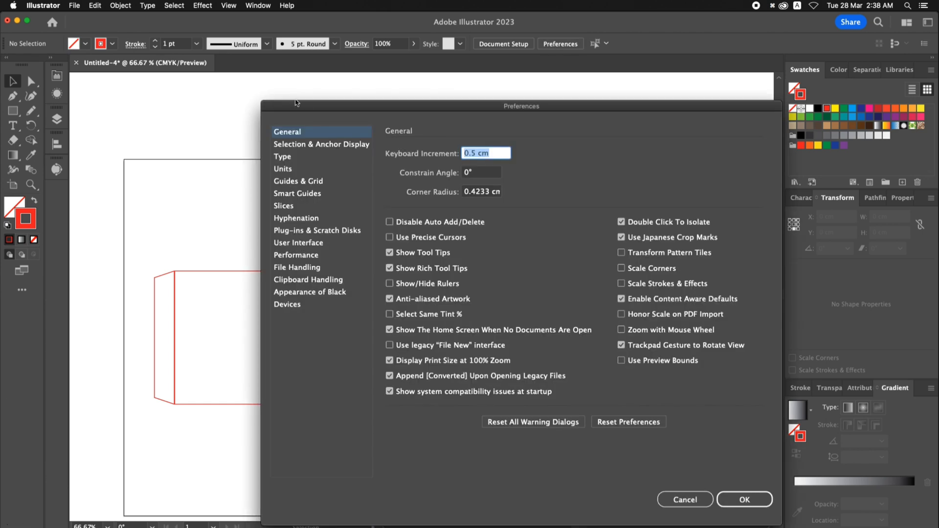
type("0.1")
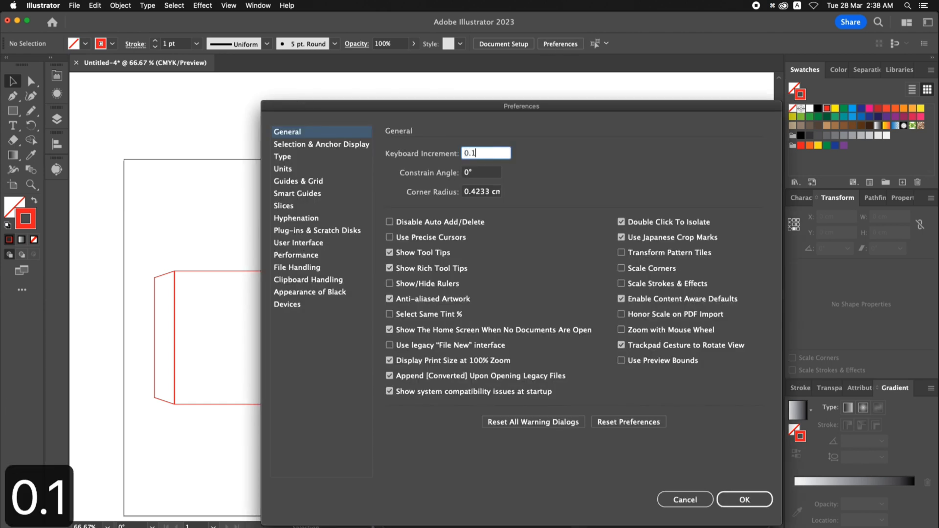
key("Return")
- Move the outer right edges of the rightmost side panel and its dust flap 0.1 cm to the left
left_click(31, 81)
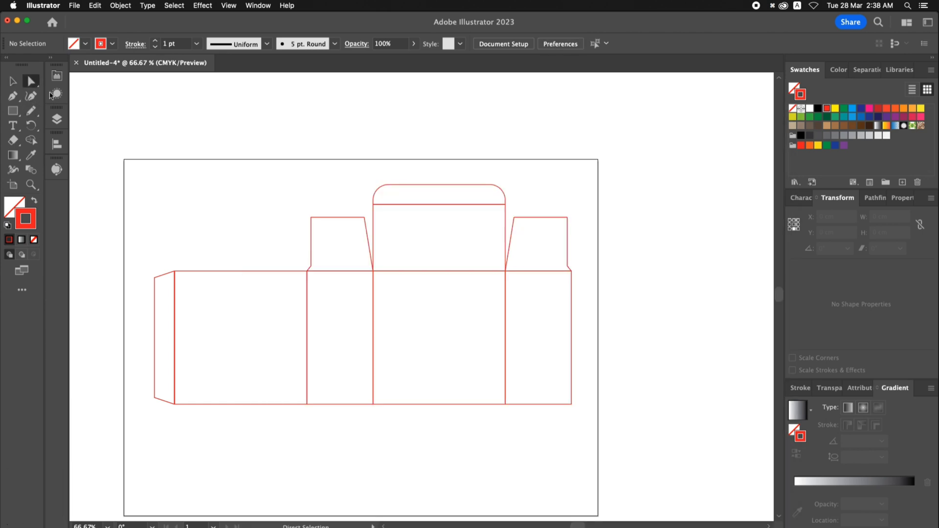
left_click_drag(542, 204, 624, 442)
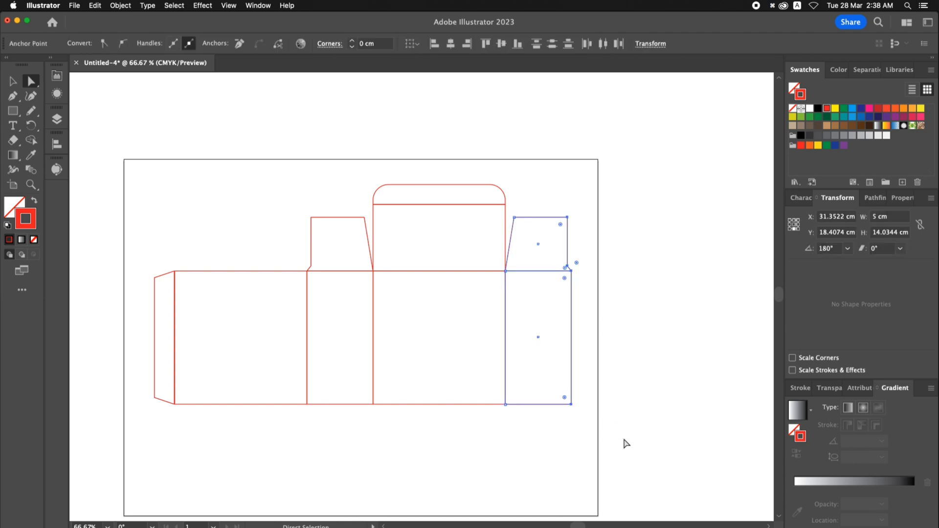
key("Left")
left_click(625, 443)
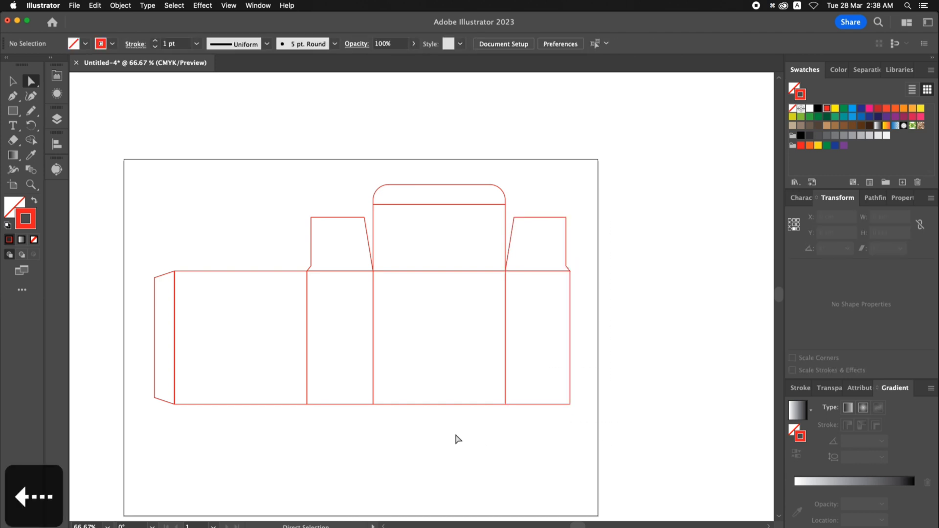
- Copy the lid, tuck flap and both dust flaps together straight down below the main panels
key("space")
left_click_drag(459, 439, 464, 441)
key("space")
left_click_drag(327, 167, 325, 133)
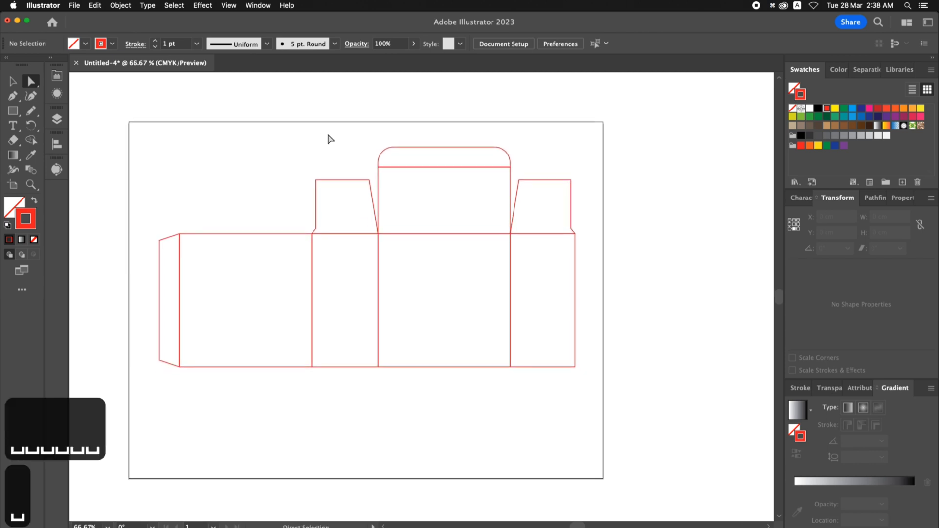
key("v")
left_click_drag(333, 137, 604, 195)
left_click_drag(471, 148, 498, 379)
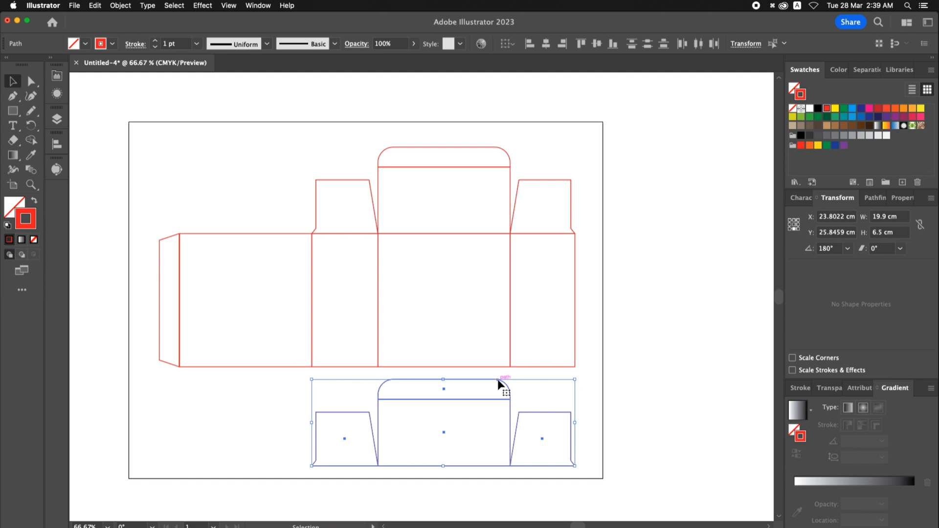
- Reflect the copied flaps across the horizontal axis and attach them to the bottom edge of the main panels
right_click(523, 377)
mouse_move(569, 479)
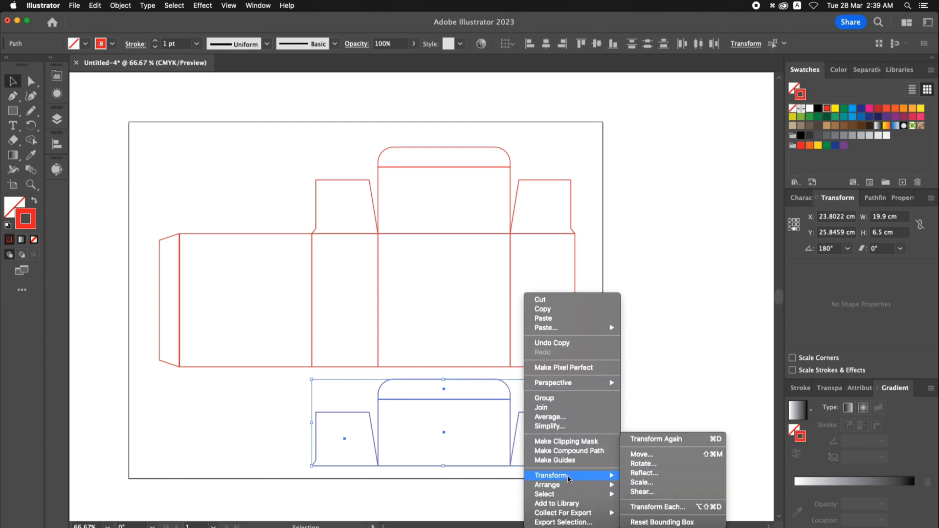
left_click(641, 474)
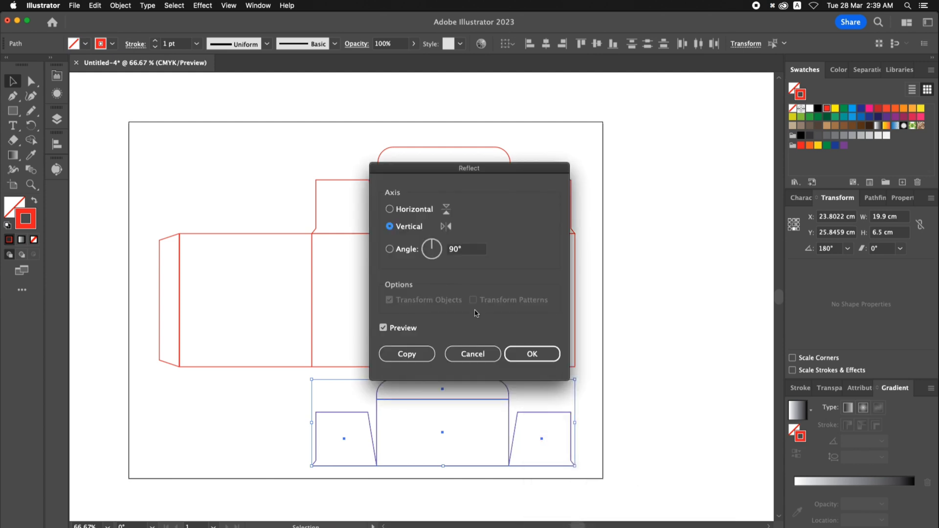
left_click(389, 209)
left_click(521, 354)
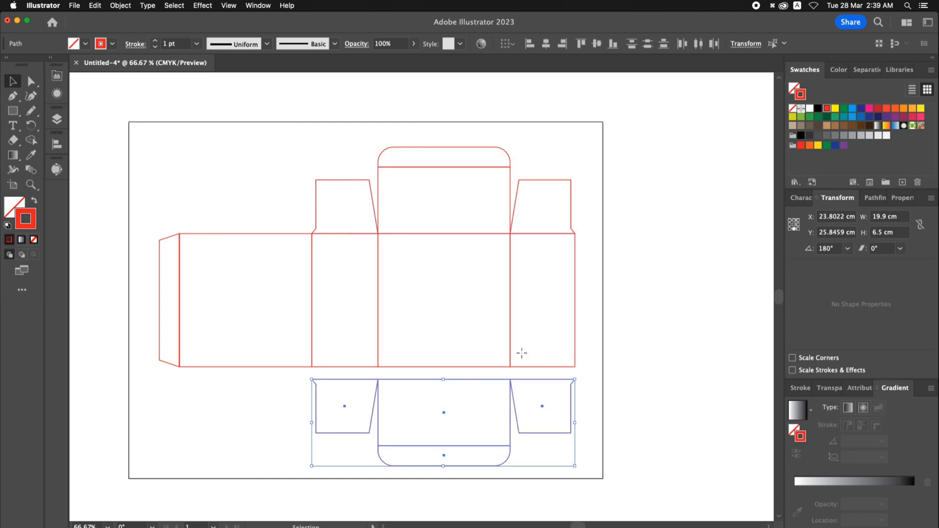
left_click_drag(501, 379, 500, 367)
left_click(599, 330)
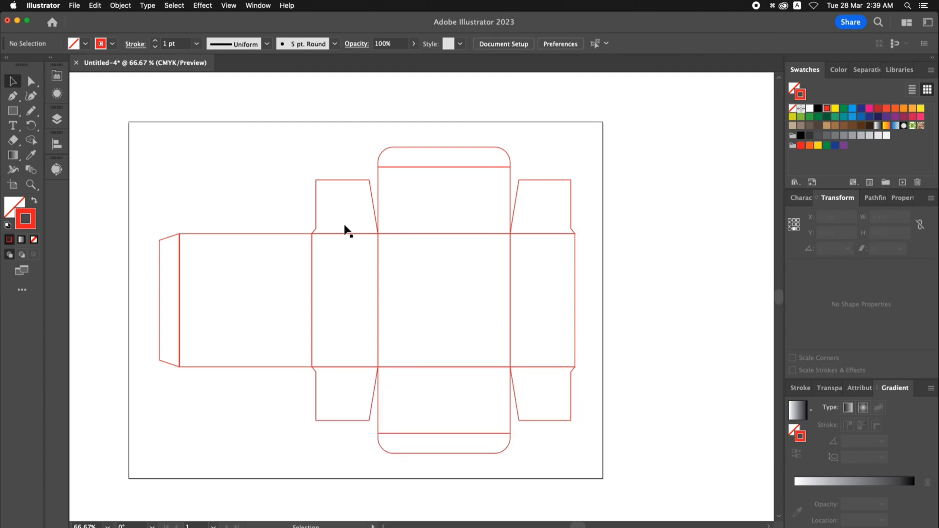
- Group the whole box template and center the group on the artboard
key("space")
left_click_drag(299, 213, 300, 215)
left_click_drag(104, 105, 576, 438)
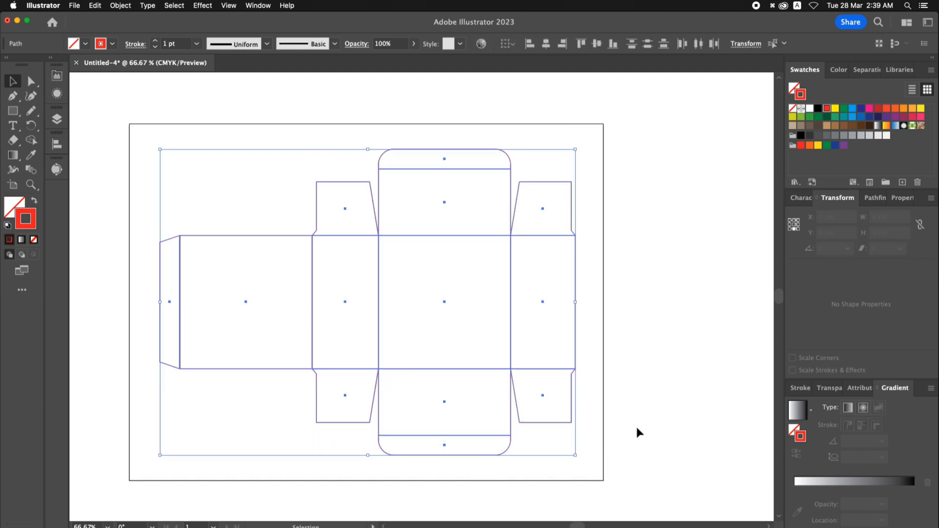
key("super+g")
left_click(547, 45)
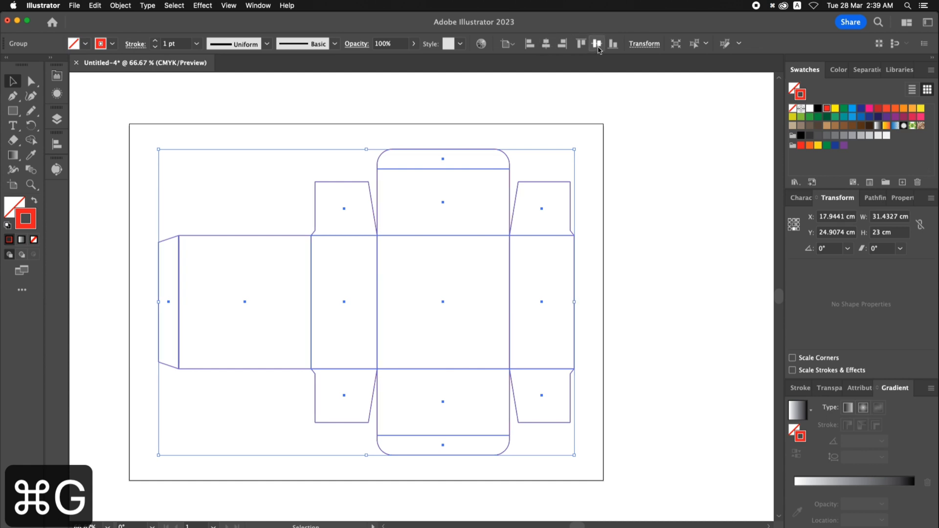
left_click(540, 120)
key("super+0")
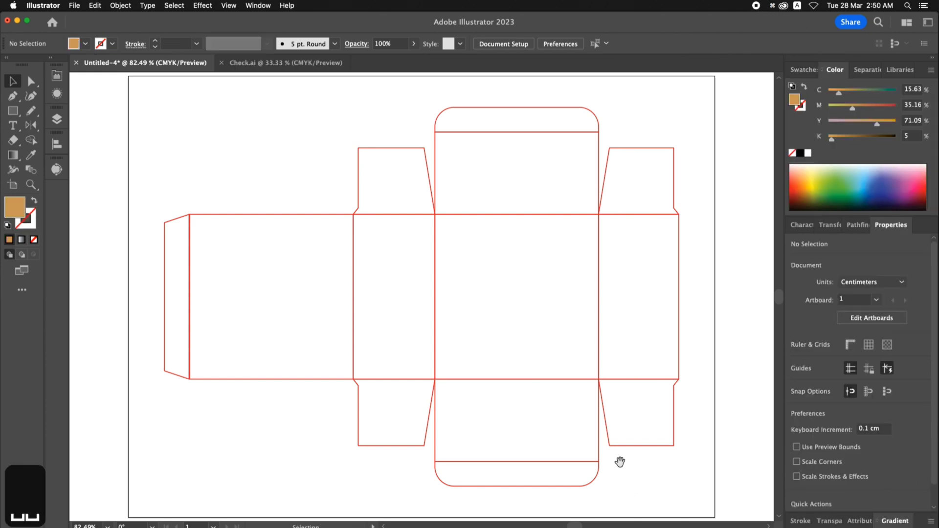
- Select the grouped box template and lock it in place
left_click(600, 449)
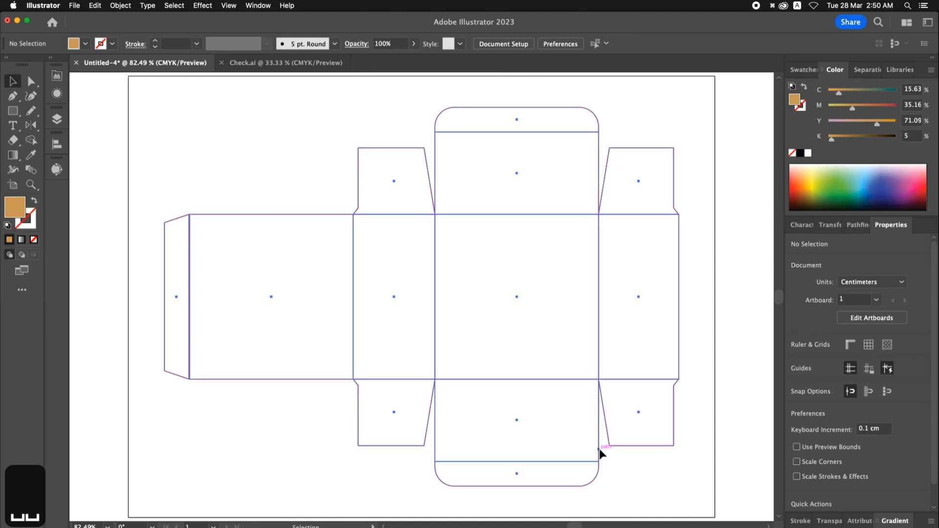
left_click(97, 6)
left_click(105, 51)
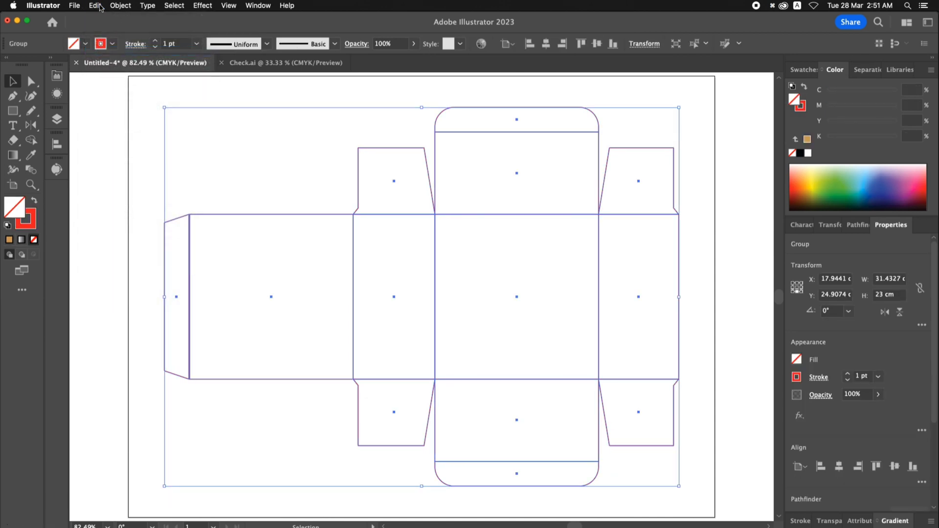
left_click(96, 6)
left_click(117, 88)
left_click(121, 5)
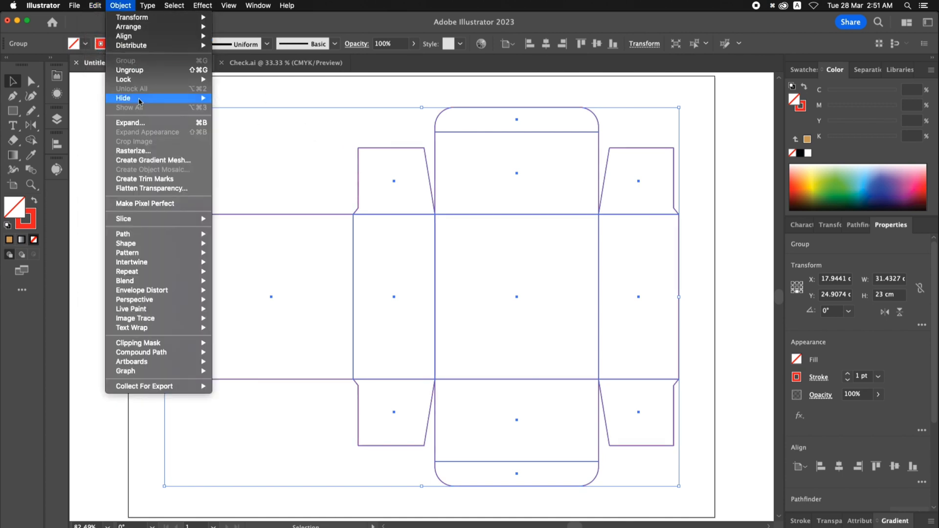
mouse_move(142, 98)
left_click(239, 98)
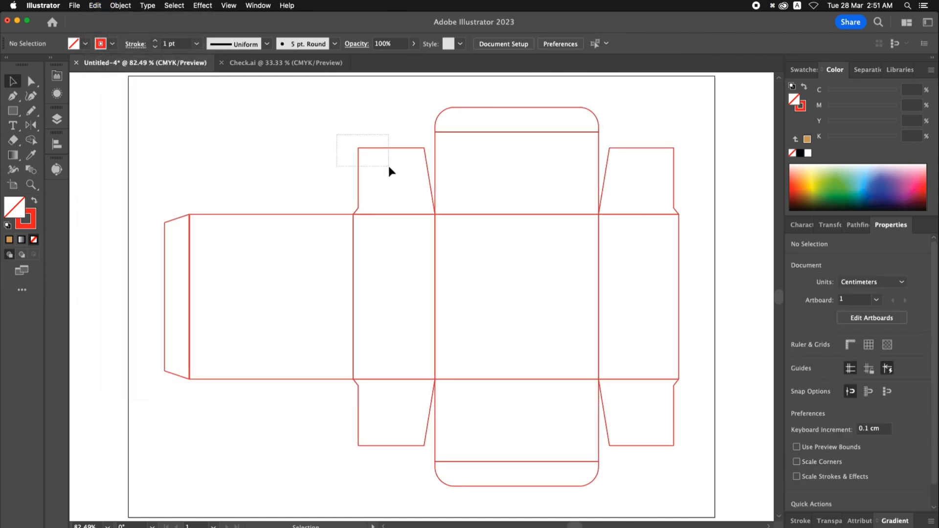
- Give the whole box template group a black fill and a 16 pt black stroke with round corners
left_click_drag(388, 166, 390, 167)
left_click(803, 75)
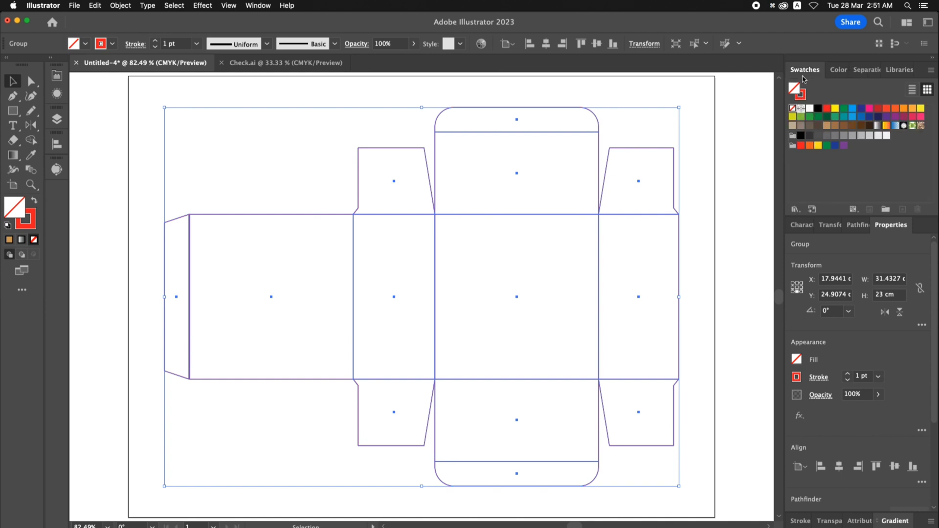
left_click(817, 109)
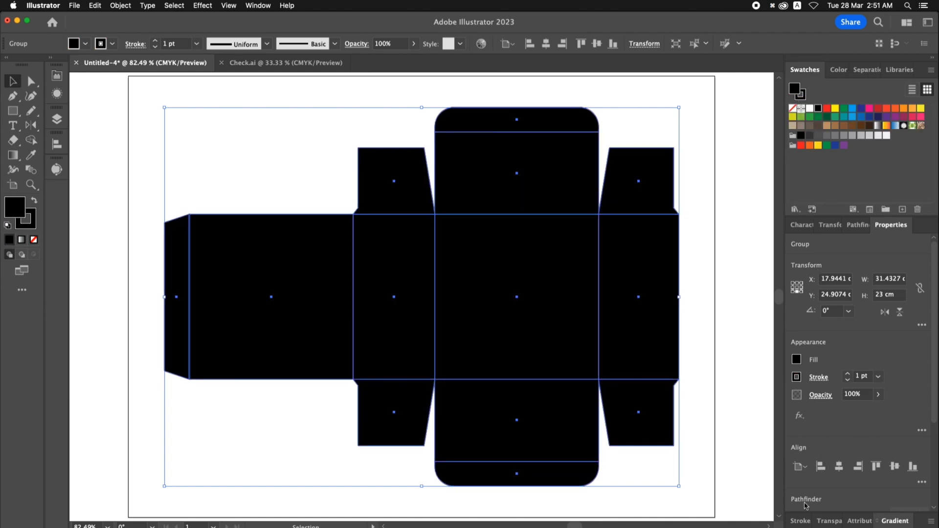
left_click(802, 522)
left_click(851, 459)
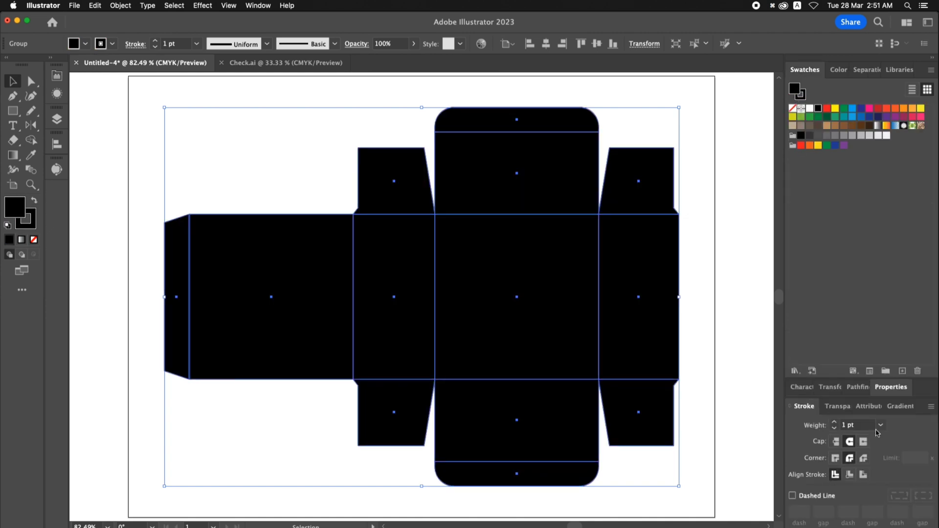
left_click(881, 425)
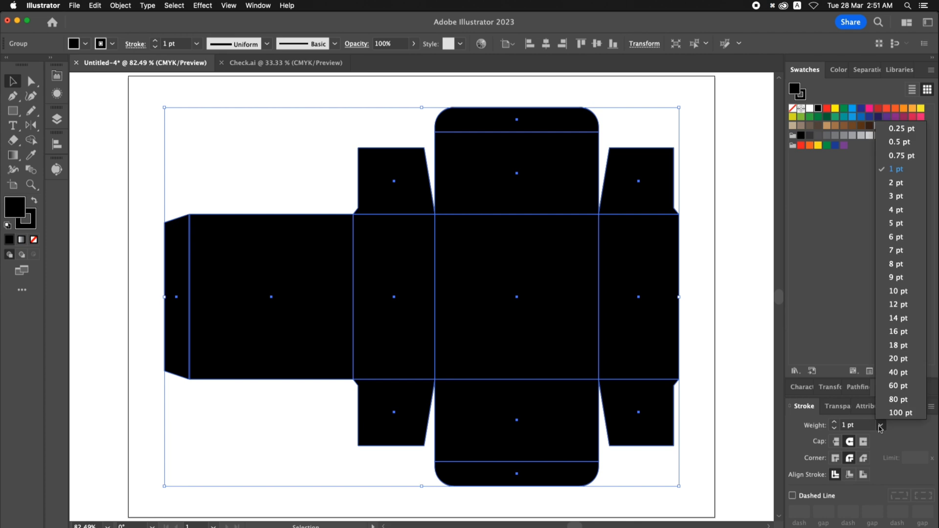
left_click(896, 332)
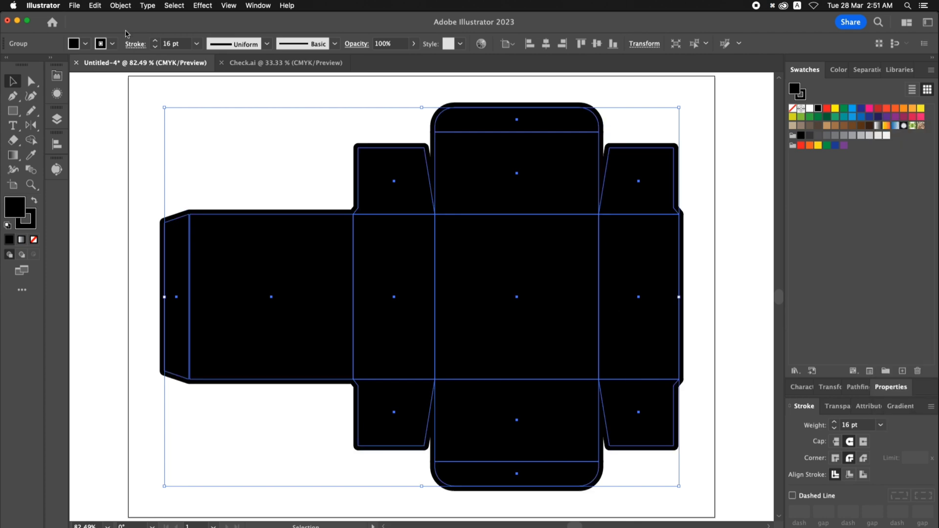
- Expand the fill and stroke of the black template and unite everything into one silhouette
left_click(120, 6)
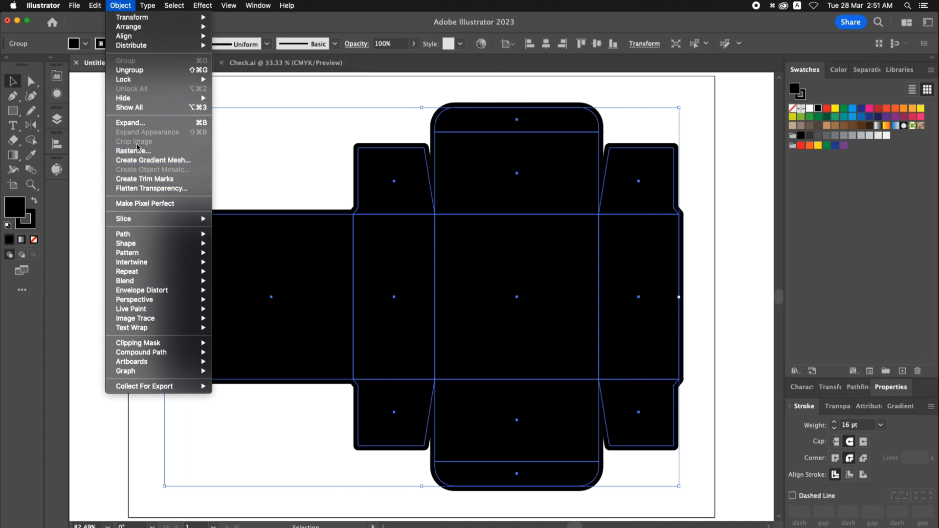
left_click(133, 127)
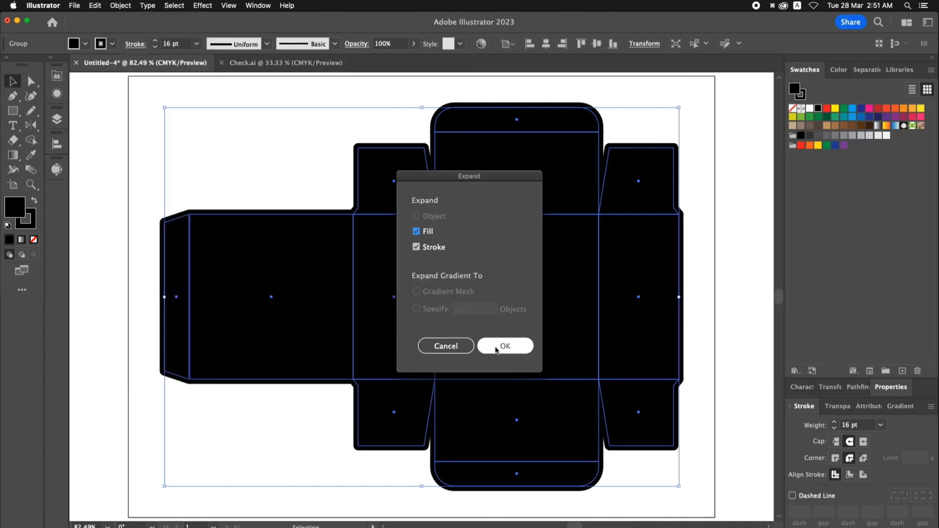
left_click(496, 349)
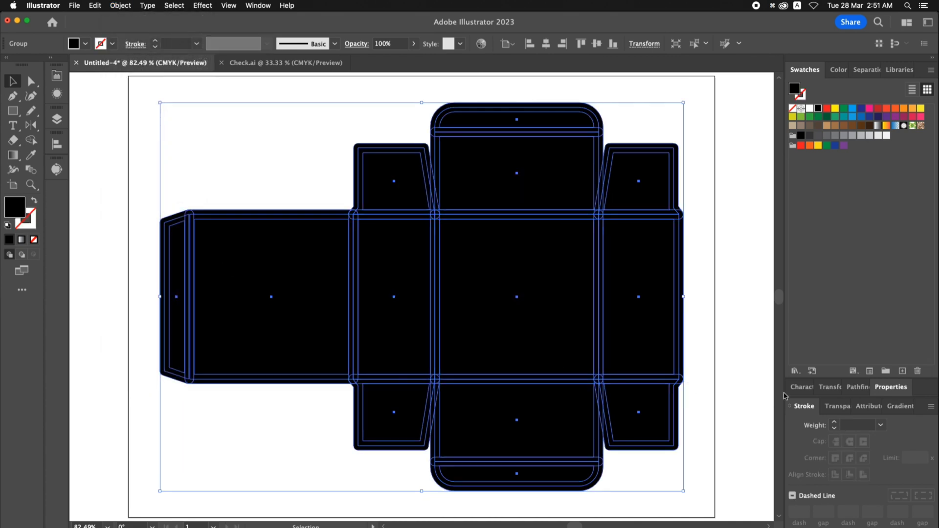
left_click(858, 387)
left_click(796, 353)
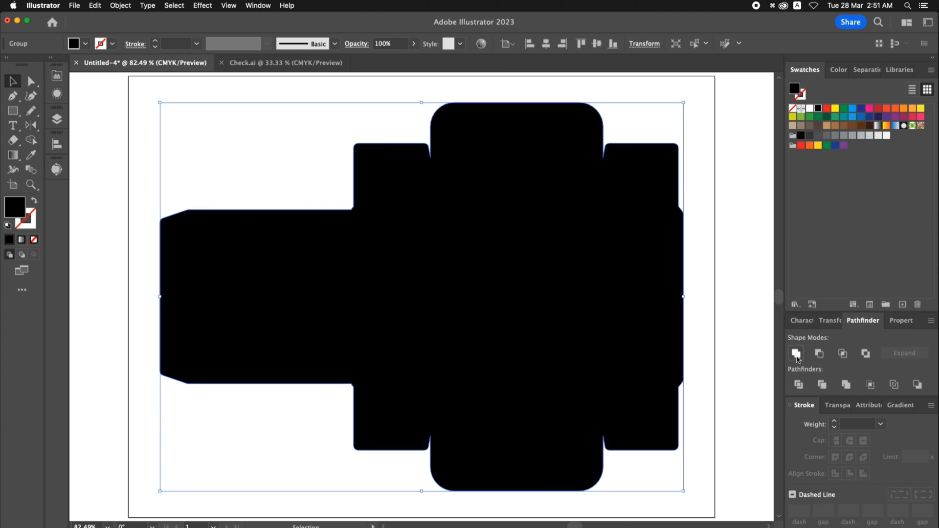
left_click(325, 186)
- Show the hidden red die-line template again over the black silhouette
left_click(120, 6)
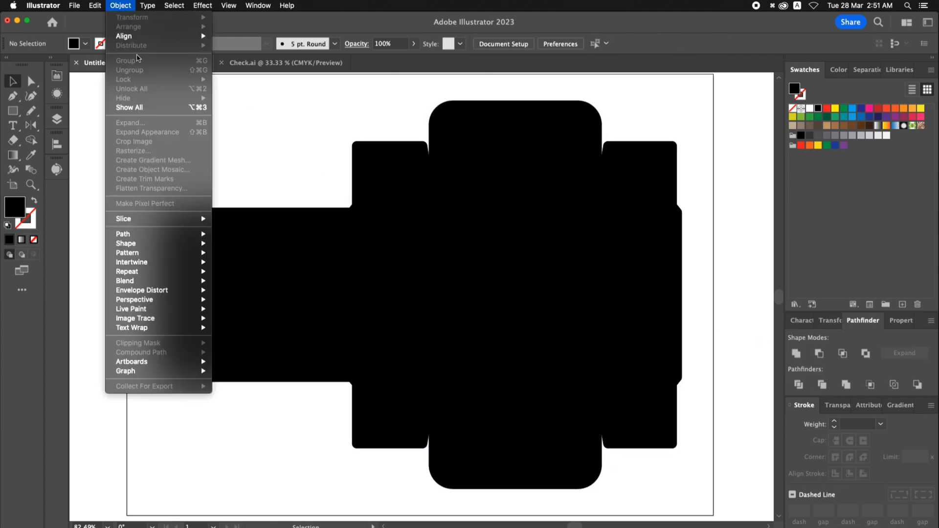
left_click(142, 108)
left_click(321, 160)
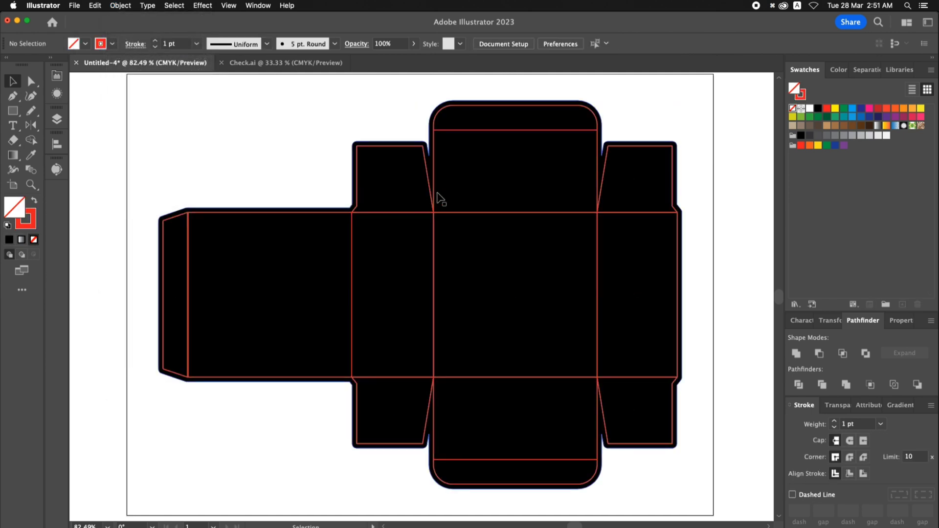
key("space")
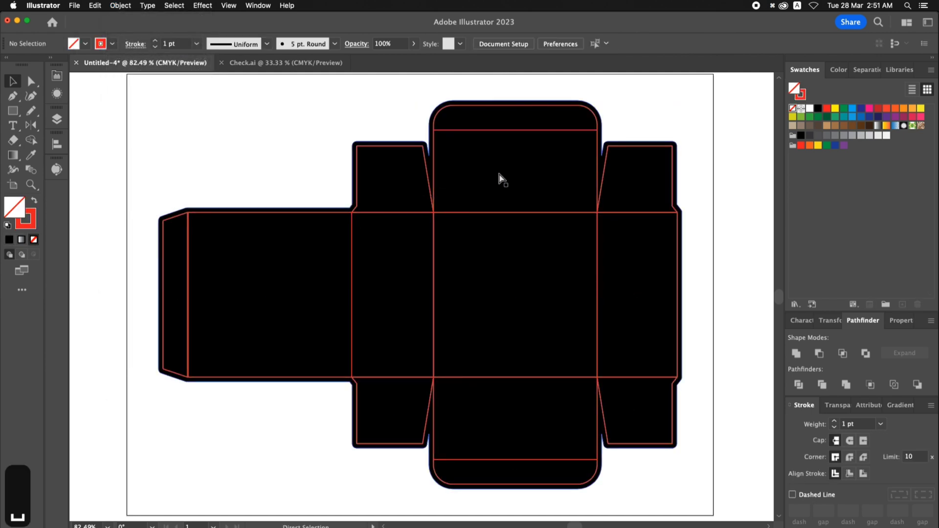
key("super+0")
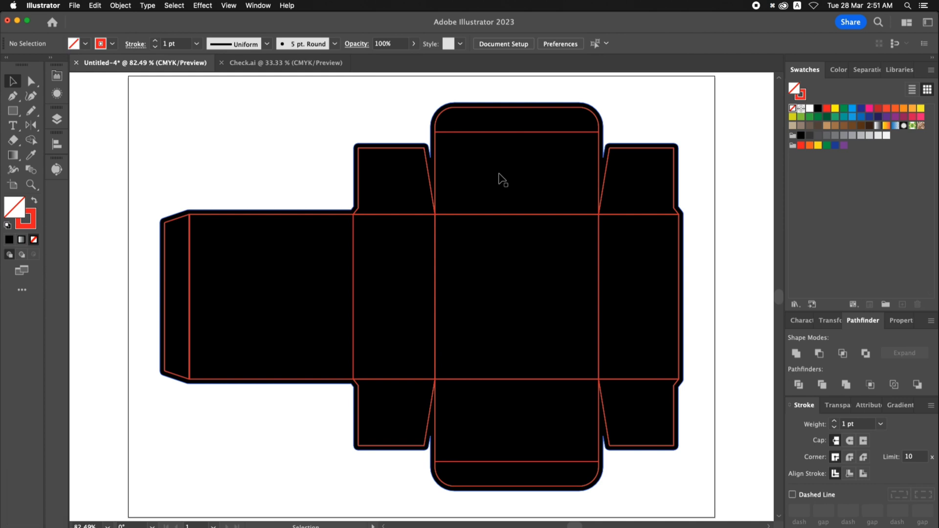
key("space")
left_click_drag(509, 169, 487, 169)
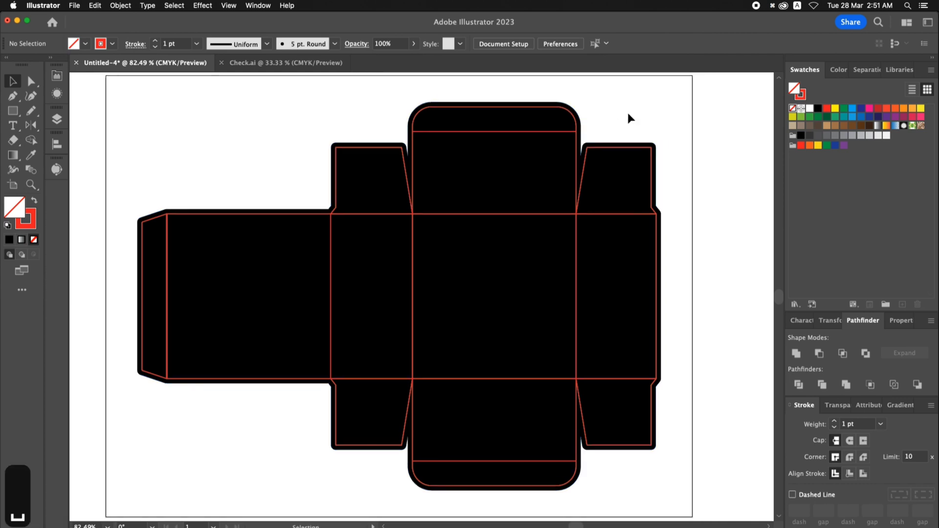
- Recolor the black background silhouette to dark navy with C 79, M 62, Y 29, K 79
left_click(563, 153)
key("space")
left_click_drag(651, 113, 634, 113)
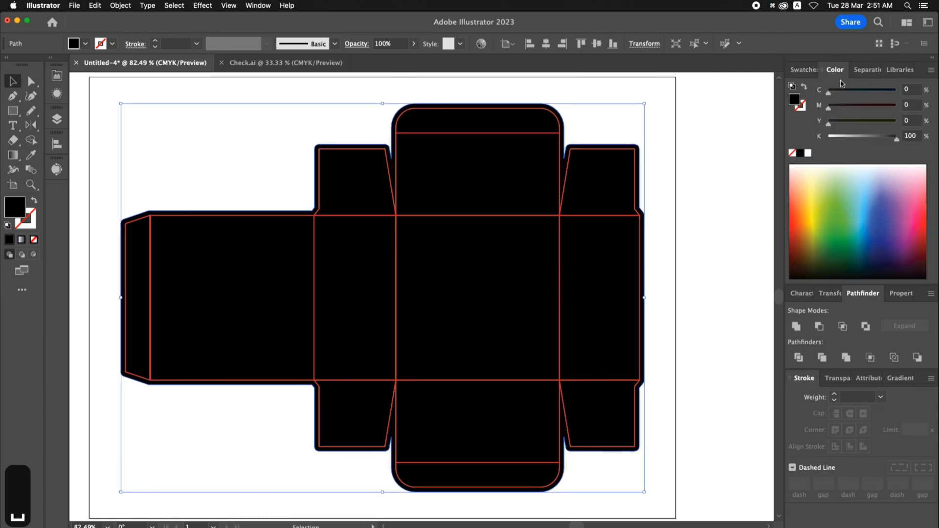
left_click(836, 70)
left_click(863, 96)
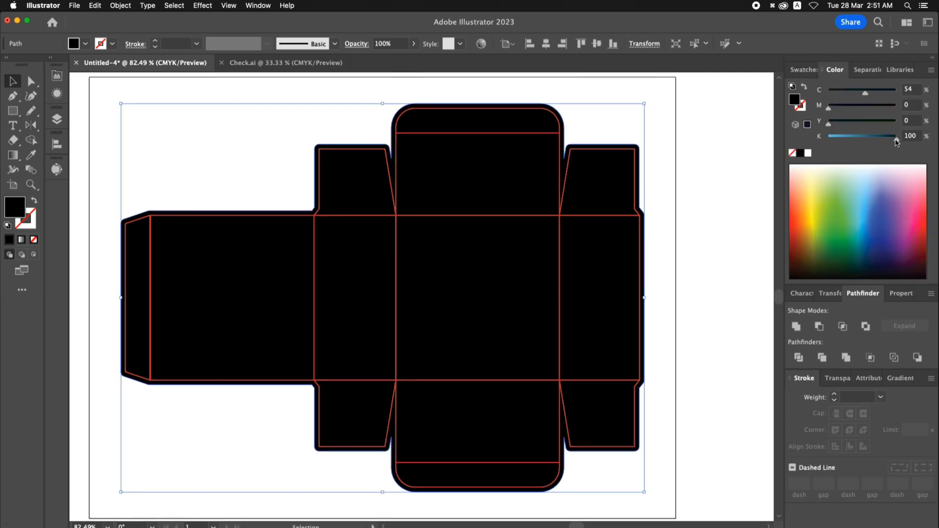
left_click_drag(897, 142, 888, 142)
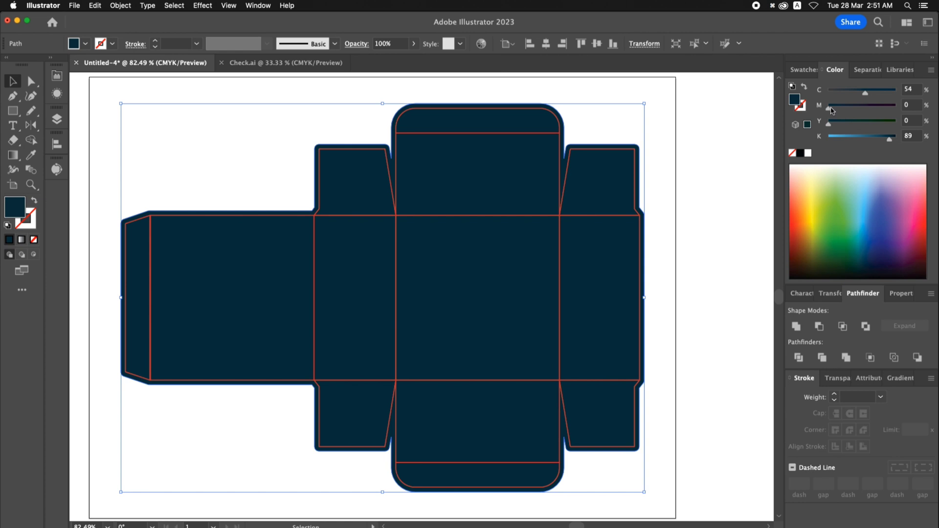
left_click_drag(831, 111, 846, 126)
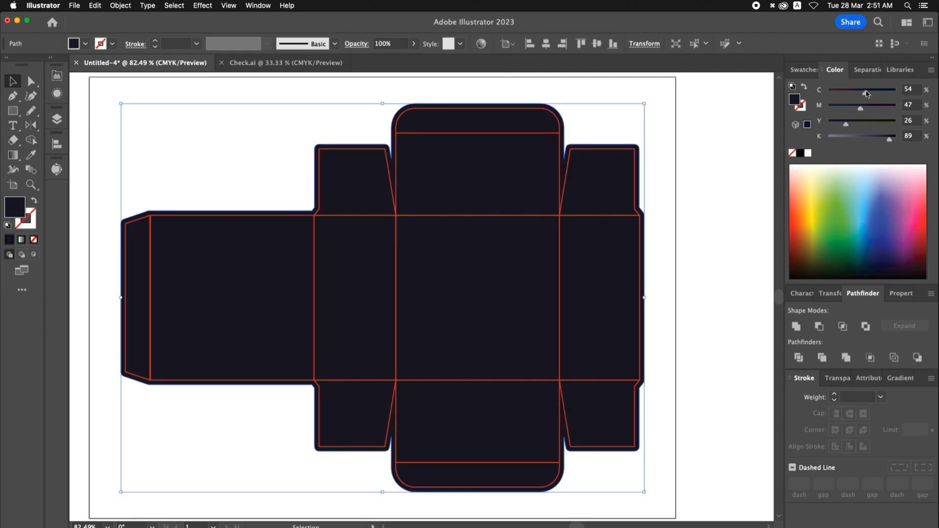
left_click_drag(867, 94, 889, 97)
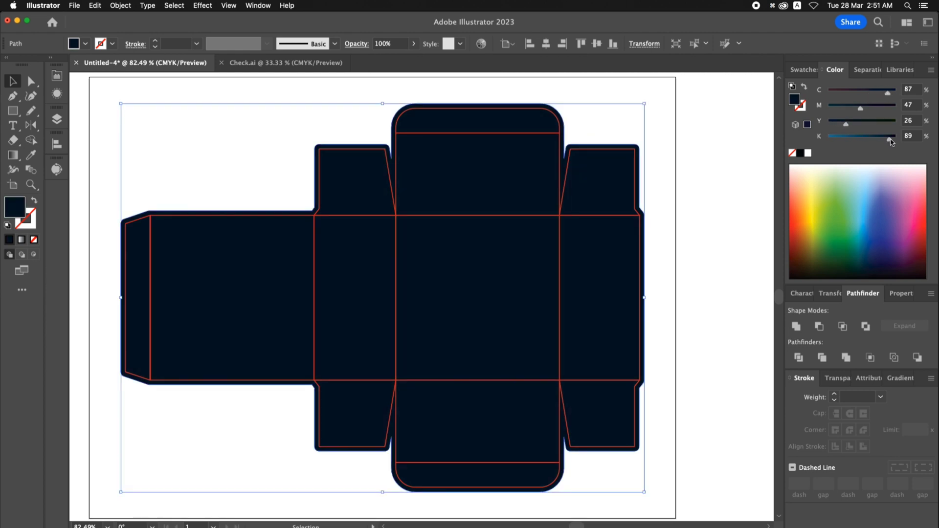
left_click_drag(890, 140, 885, 141)
left_click_drag(888, 95, 869, 110)
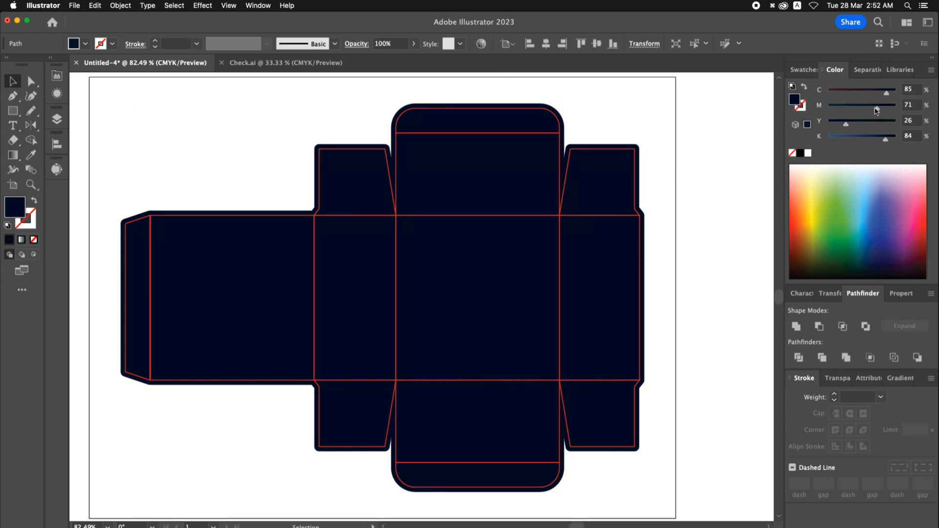
left_click_drag(875, 111, 848, 125)
left_click_drag(885, 141, 883, 141)
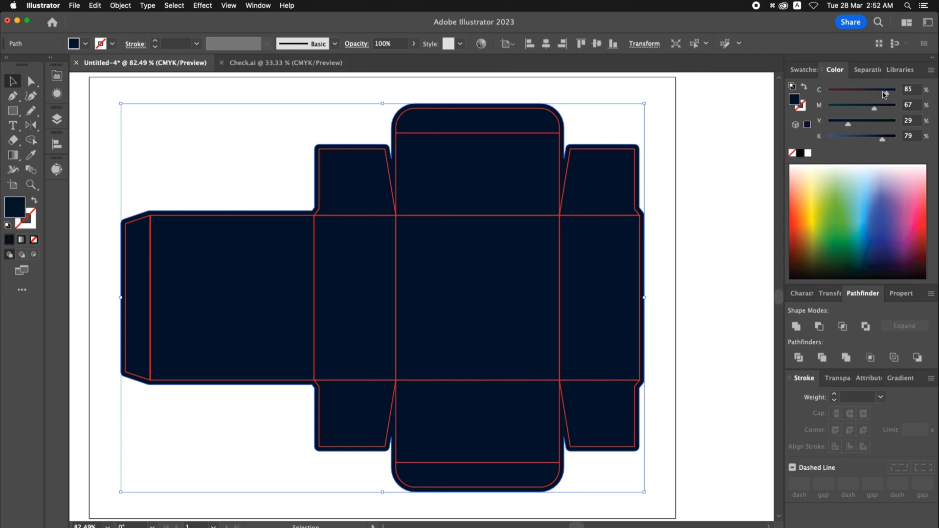
left_click_drag(888, 95, 868, 111)
left_click_drag(873, 108, 871, 109)
left_click(707, 187)
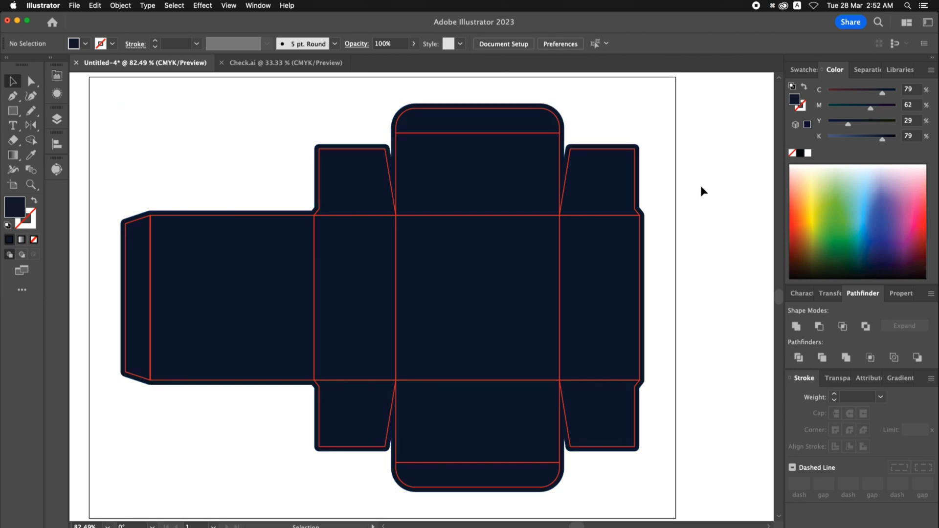
- Place a copy of the round gold BB emblem over the square panel between the two lids
key("super+0")
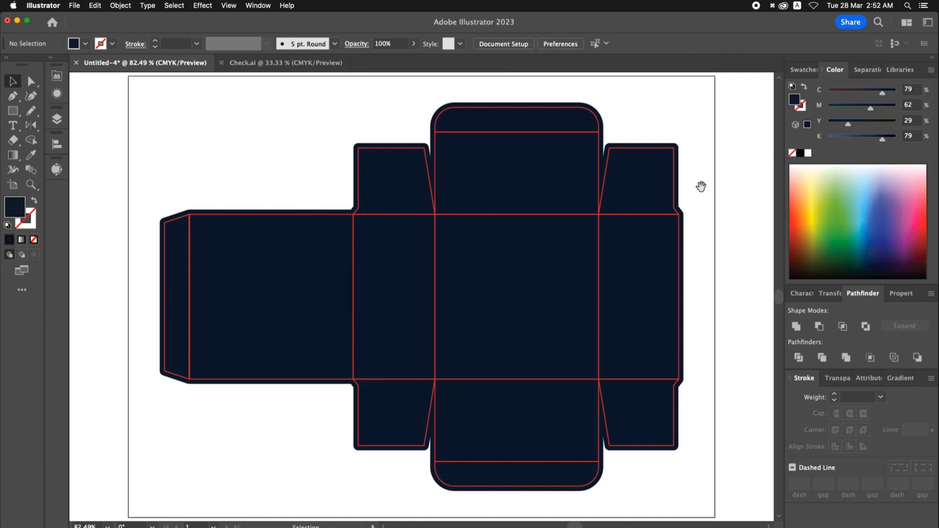
left_click_drag(701, 186, 369, 172)
left_click_drag(490, 174, 199, 156)
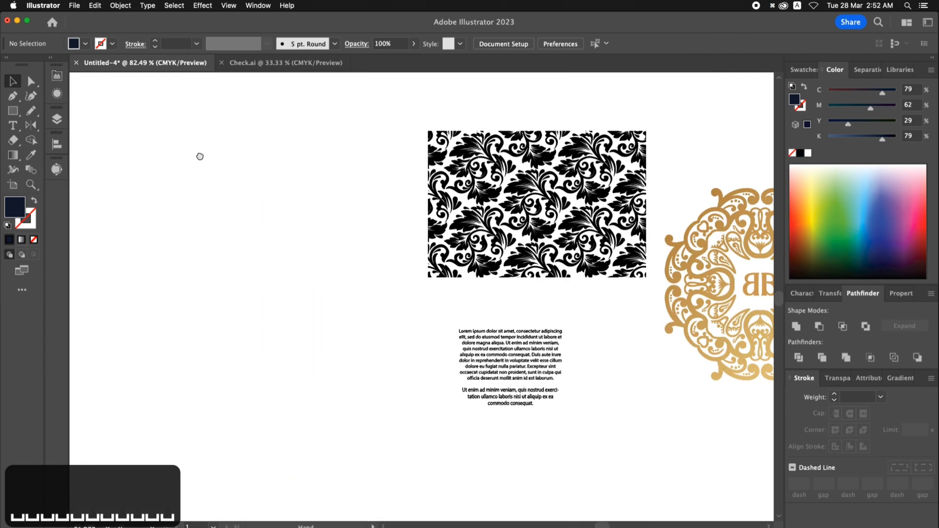
key("super+minus")
key("super+minus")
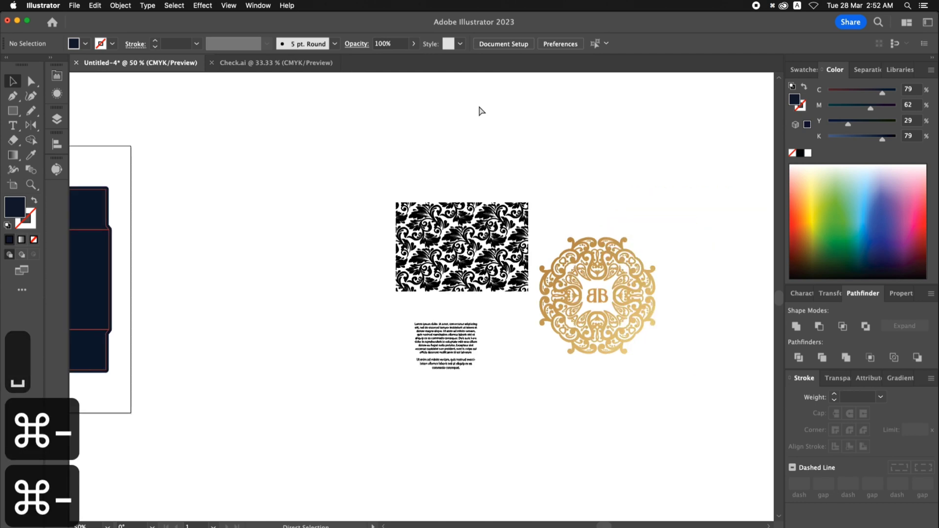
key("super+minus")
left_click_drag(338, 184, 537, 193)
left_click_drag(711, 293, 334, 273)
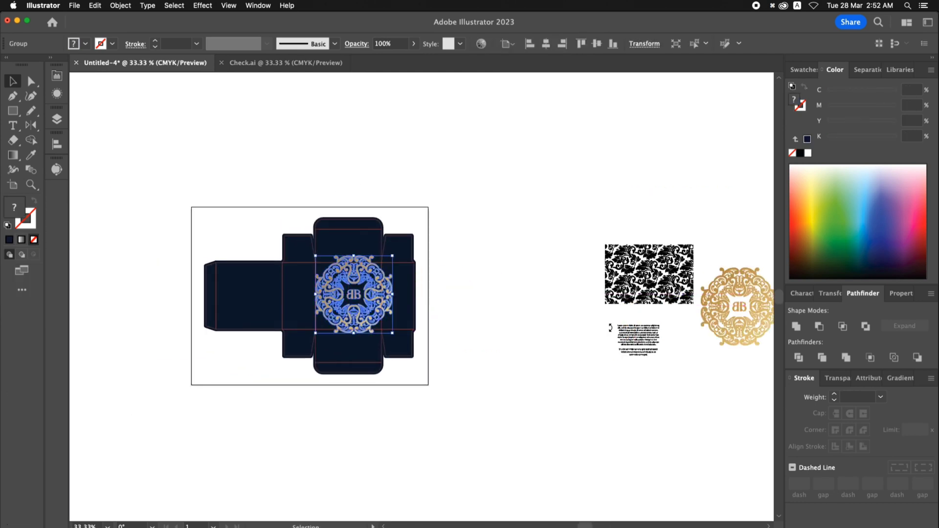
- Ungroup the red box template so its panels can be selected individually
key("z")
left_click_drag(386, 298, 539, 356)
key("v")
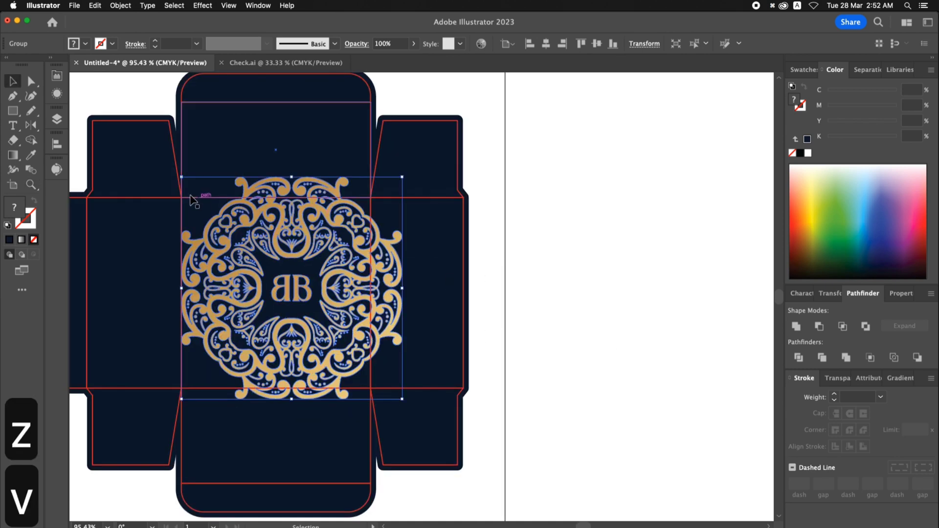
left_click(206, 391)
right_click(202, 390)
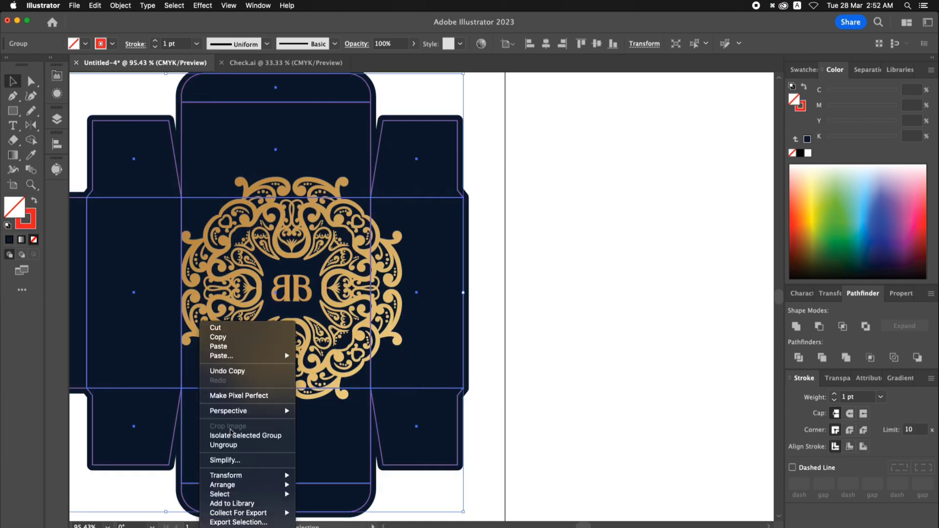
left_click(237, 445)
left_click(598, 385)
- Scale the gold emblem down proportionally and move it inside the square panel between the lids
key("space")
left_click_drag(537, 341, 602, 348)
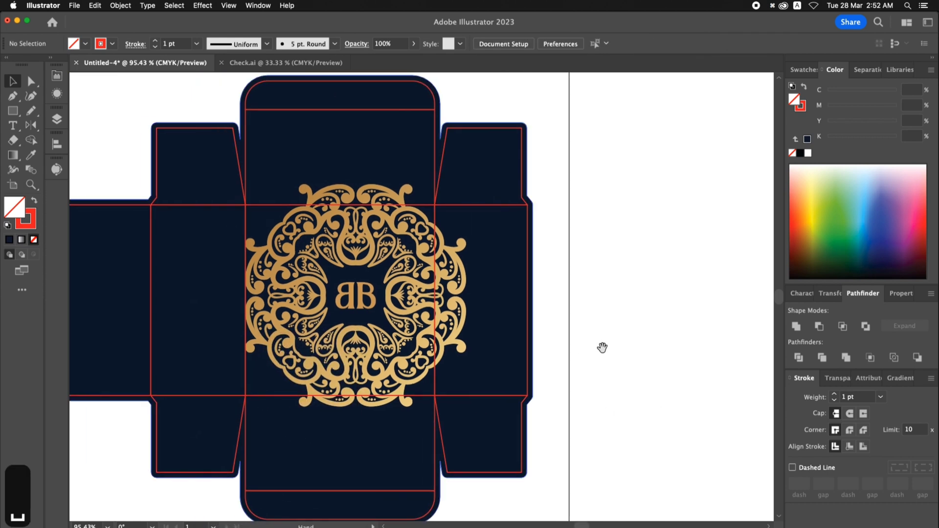
left_click(404, 295)
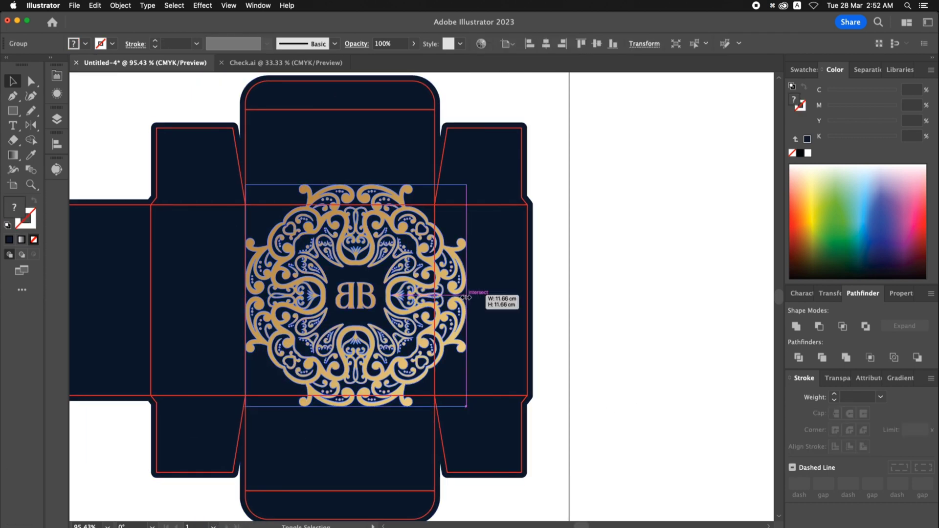
left_click_drag(466, 296, 437, 296)
left_click_drag(358, 299, 346, 302)
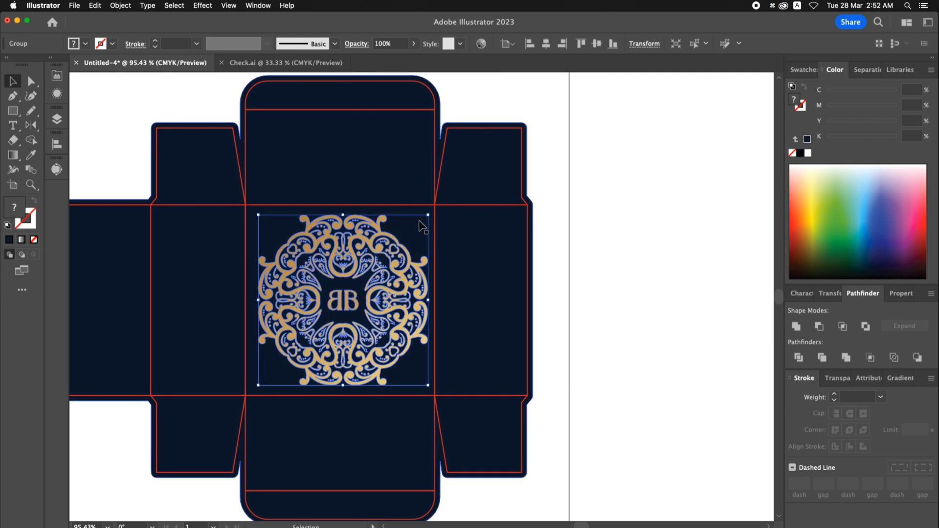
- Hide the outline of the adjoining narrow side panel and center the emblem horizontally on the square panel
left_click(437, 228)
key("super+3")
left_click(436, 240)
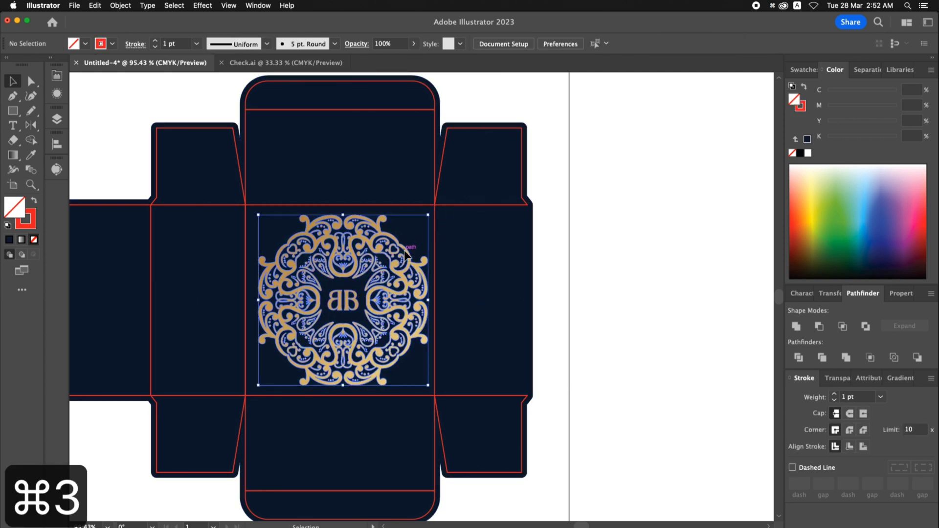
left_click(437, 246, "shift")
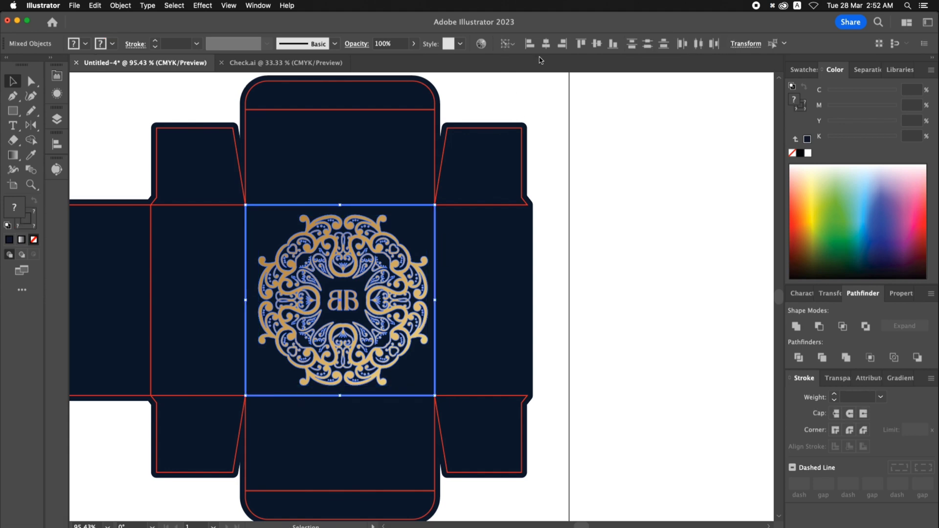
left_click(546, 43)
left_click(601, 168)
- Enlarge the gold emblem slightly about its center and show the hidden side panel outline again
key("z")
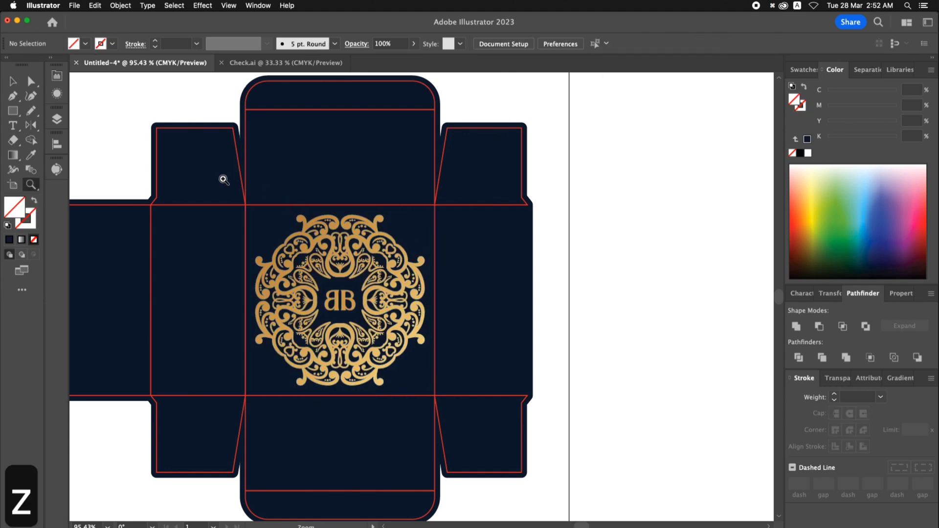
left_click_drag(224, 178, 510, 382)
key("v")
left_click(365, 165)
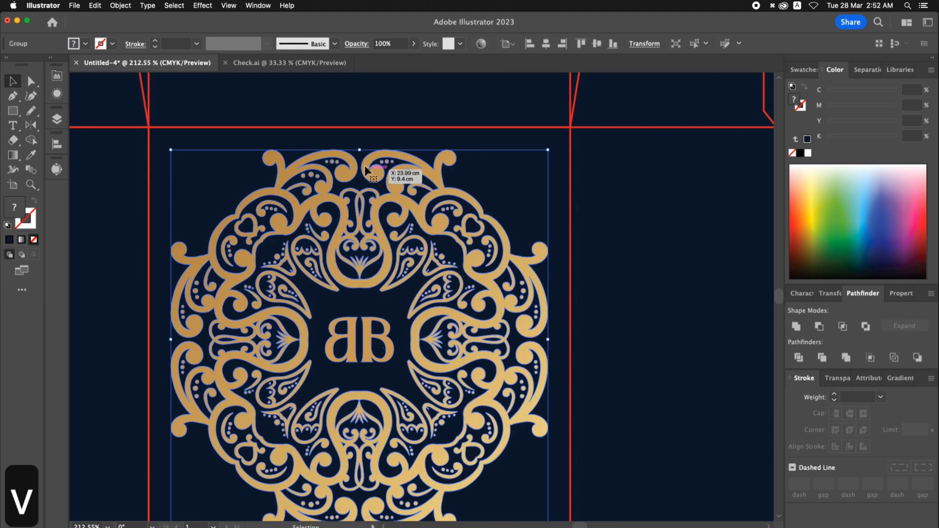
left_click_drag(360, 146, 361, 144)
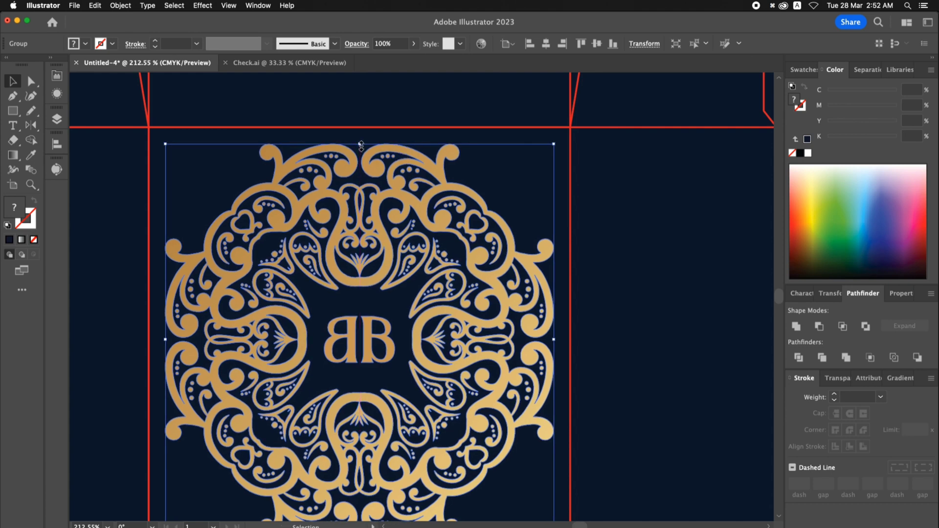
key("super+0")
left_click(732, 229)
key("super+3")
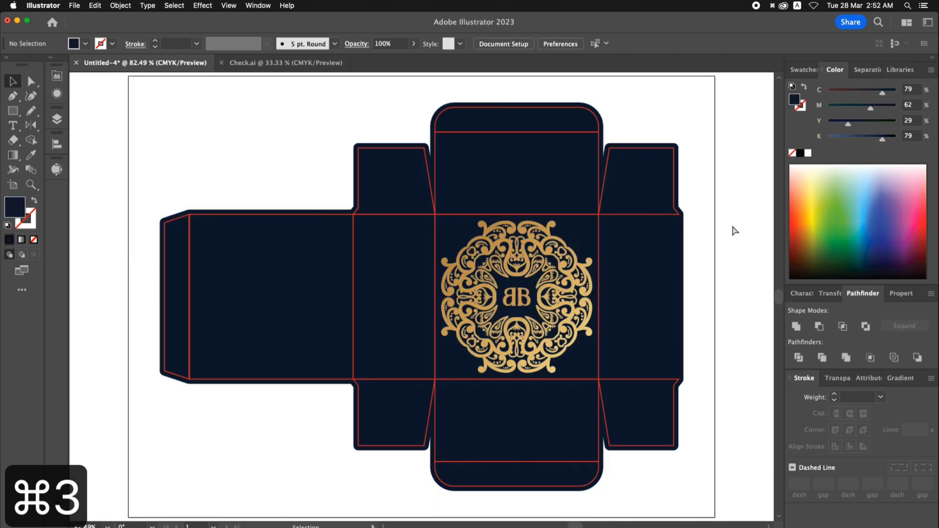
key("alt+super+3")
- Move the black floral pattern onto the box, aligning its upper corner with the narrow side panel beside the emblem
left_click_drag(734, 230, 599, 216)
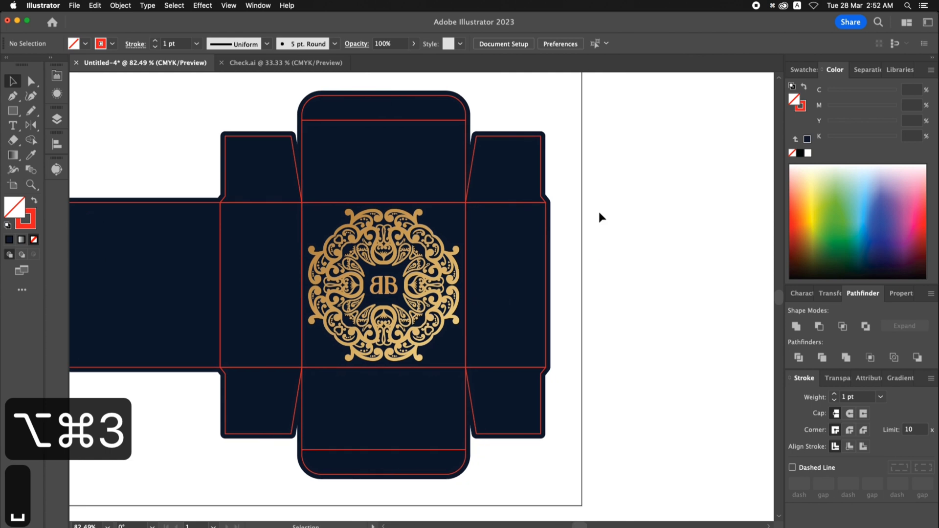
key("super+minus")
key("super+minus")
left_click_drag(576, 262, 532, 255)
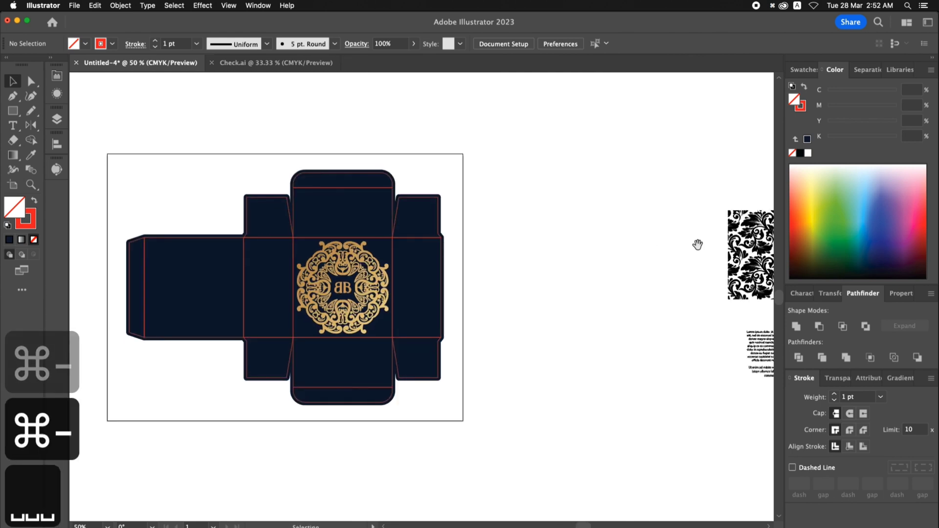
left_click_drag(733, 242, 262, 257)
key("z")
left_click_drag(191, 212, 514, 348)
key("v")
mouse_move(272, 234)
left_mouse_down()
mouse_move(309, 238)
mouse_move(280, 226)
left_mouse_up()
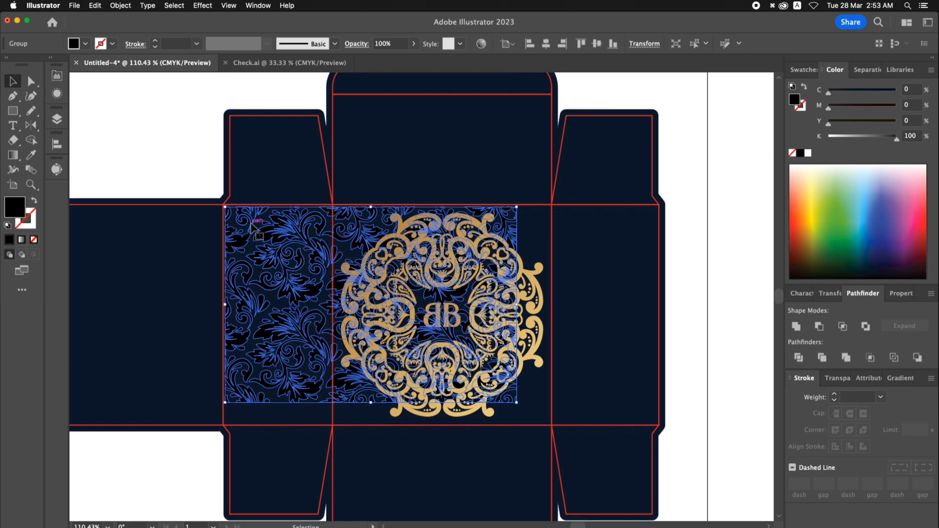
left_click_drag(249, 222, 250, 224)
- Recolor the floral pattern with the navy sampled from the background and lower its black value to 62%
key("i")
left_click(389, 181)
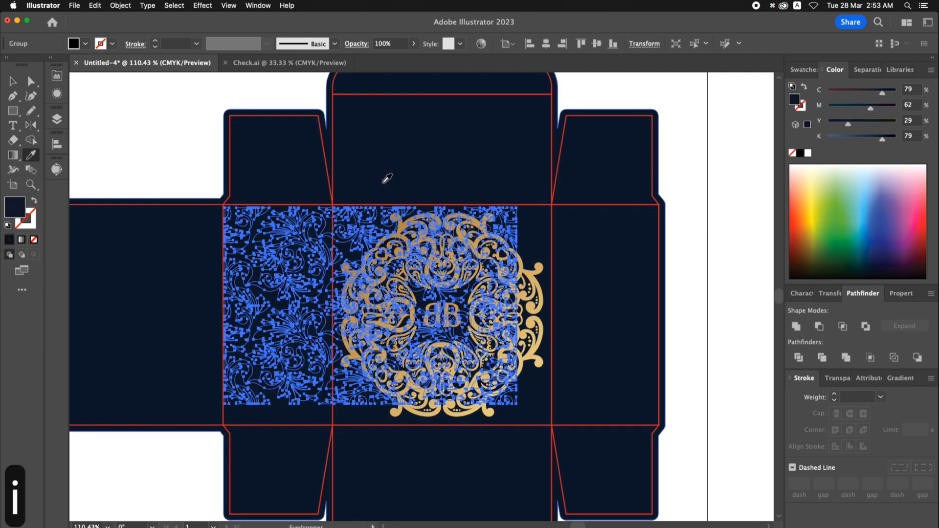
key("v")
left_click_drag(883, 139, 871, 142)
left_click(735, 220)
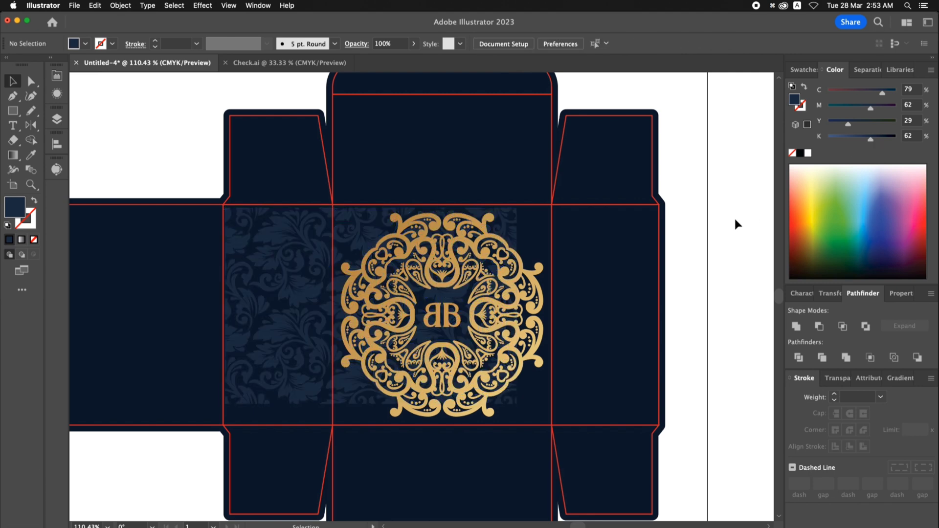
- Duplicate the floral pattern vertically so two tiles stack edge to edge over the box
left_click(366, 223)
key("space")
scroll(363, 224, "down", 1)
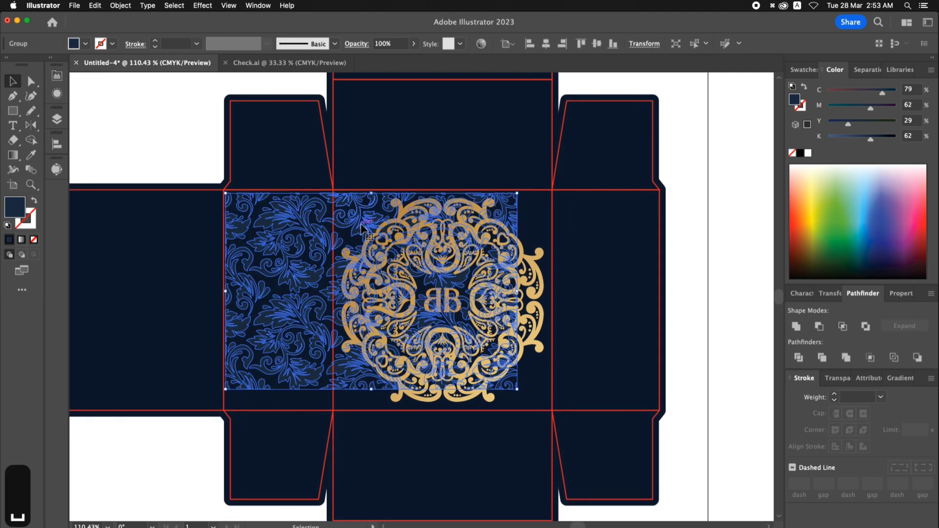
left_click_drag(357, 232, 361, 349)
scroll(356, 161, "up", 1)
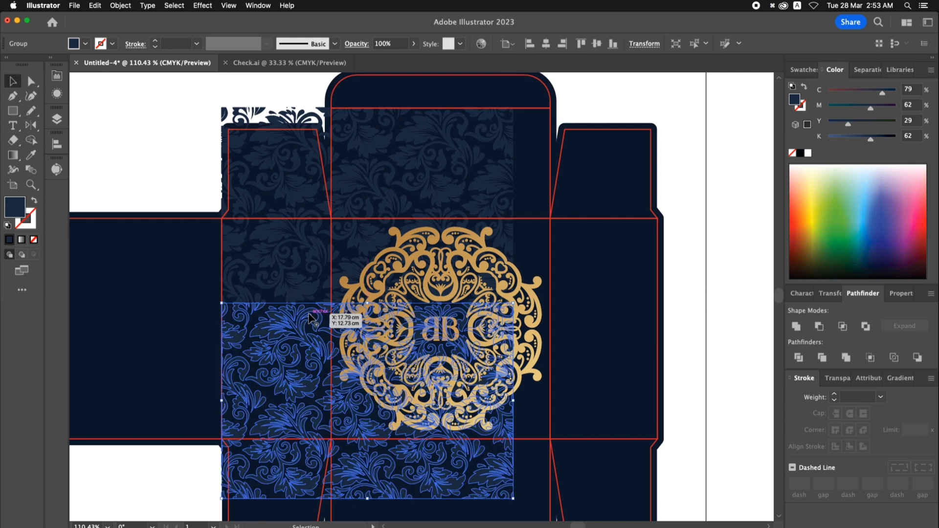
- Duplicate both stacked pattern tiles sideways so the pattern continues past the opposite narrow side panel
left_click(302, 296, "shift")
key("space")
left_click_drag(303, 296, 558, 309)
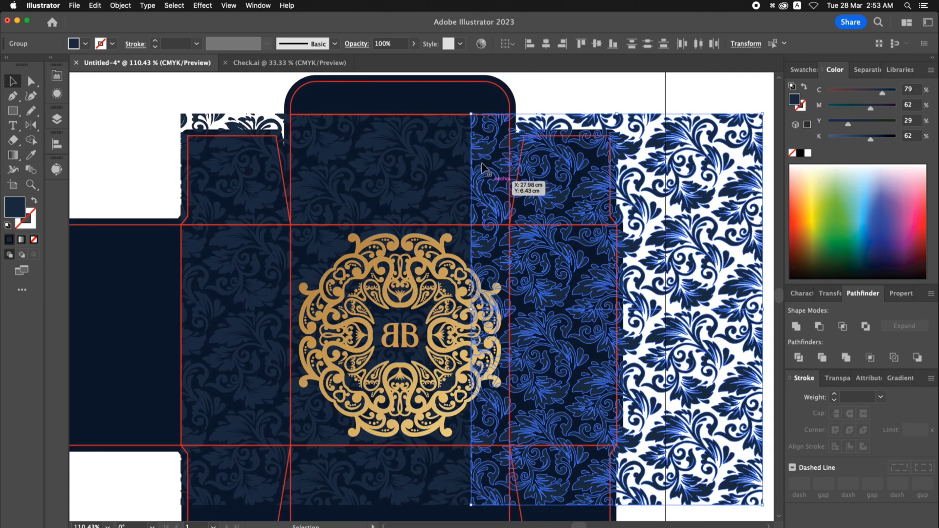
- Group all the floral pattern tiles and center the group horizontally and vertically on the gold emblem
left_click(455, 153, "shift")
left_click(254, 318, "shift")
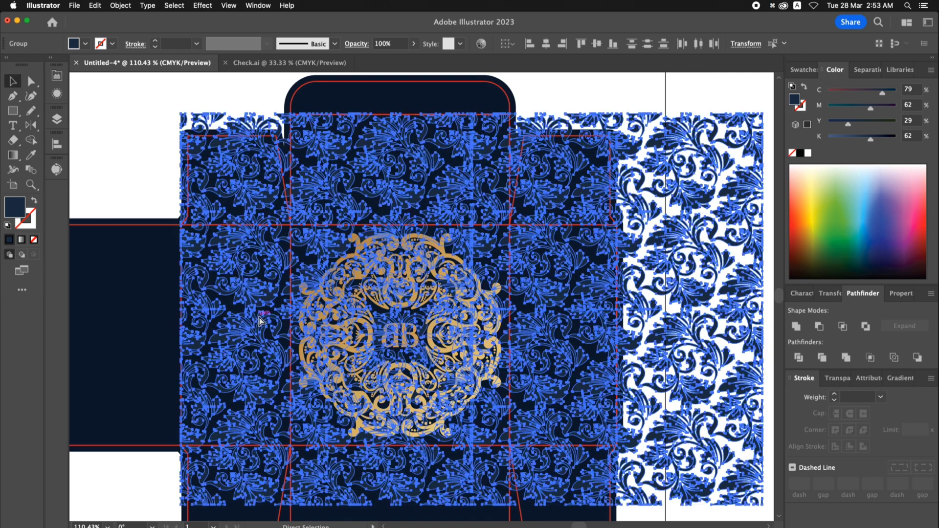
key("super+g")
left_click(391, 308, "shift")
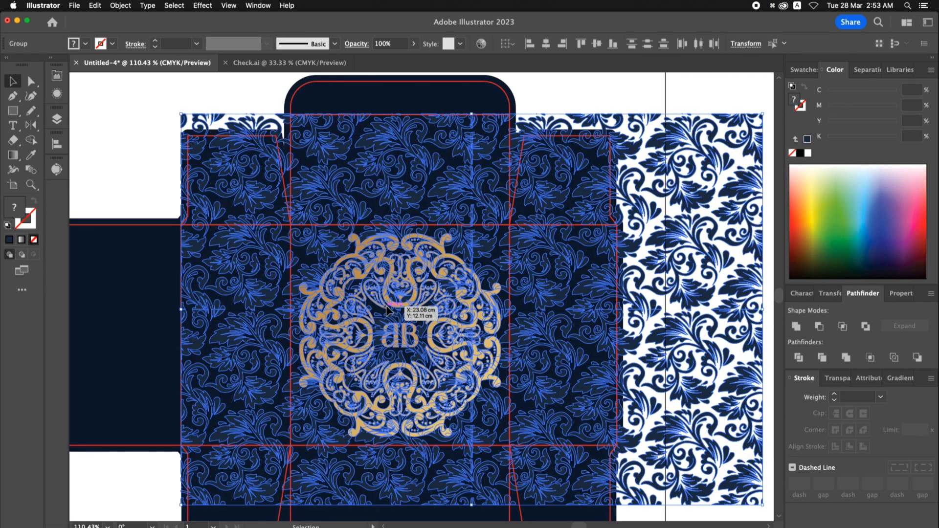
left_click(546, 44)
left_click(597, 44)
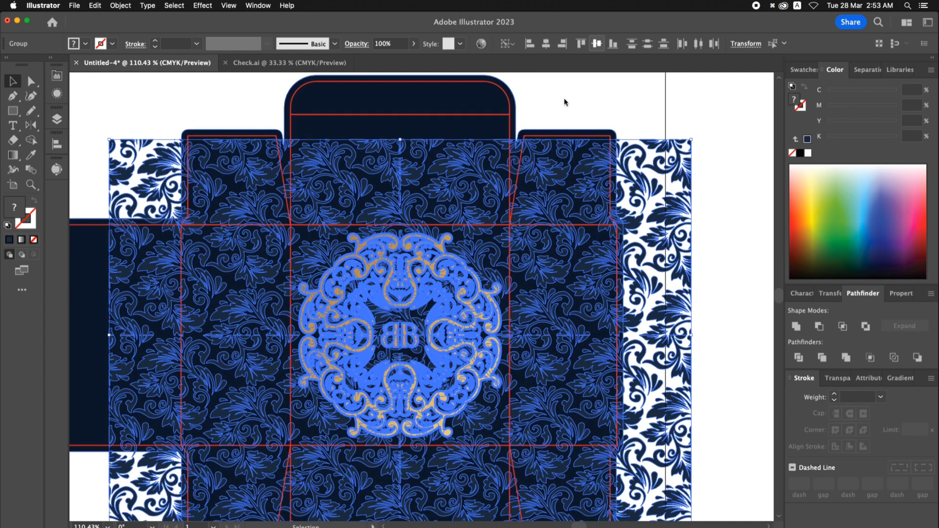
left_click(563, 97)
- Copy the rectangle of the narrow side panel beside the emblem and paste it in place
scroll(563, 96, "down", 3)
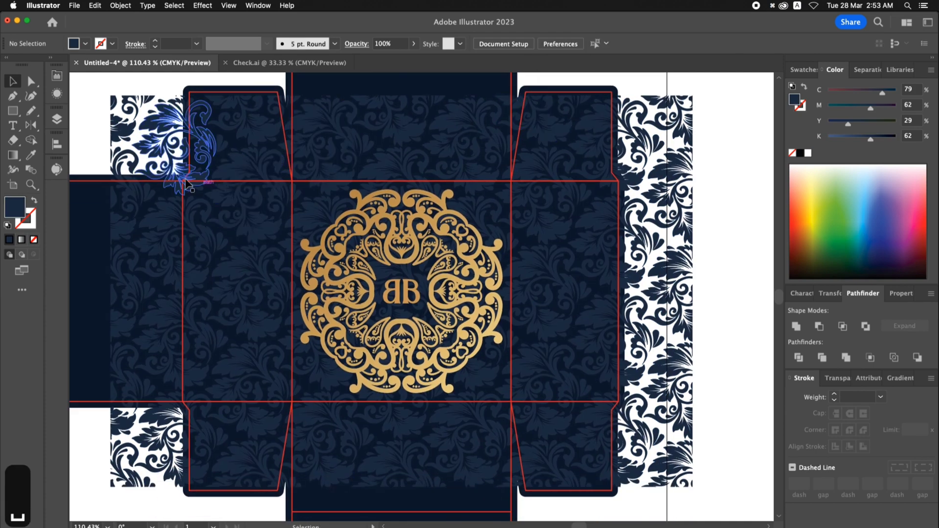
scroll(148, 111, "up", 3)
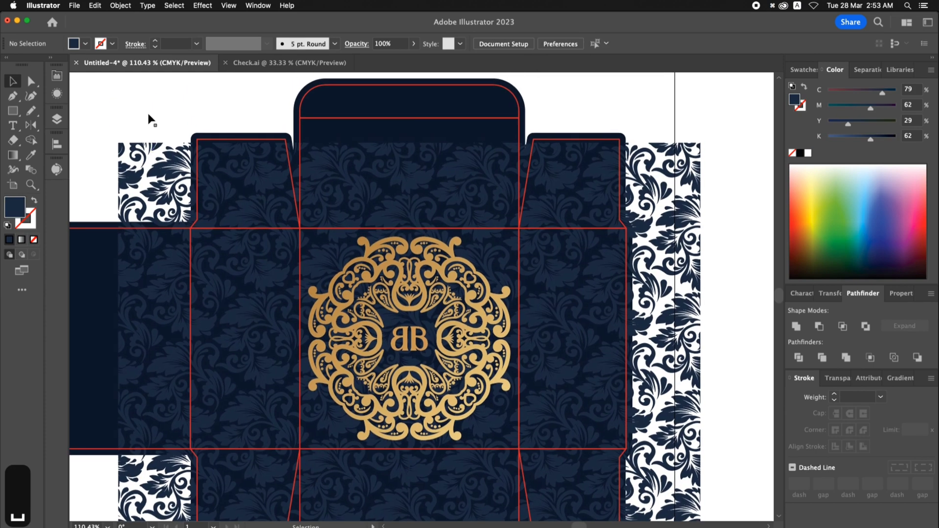
left_click(200, 233)
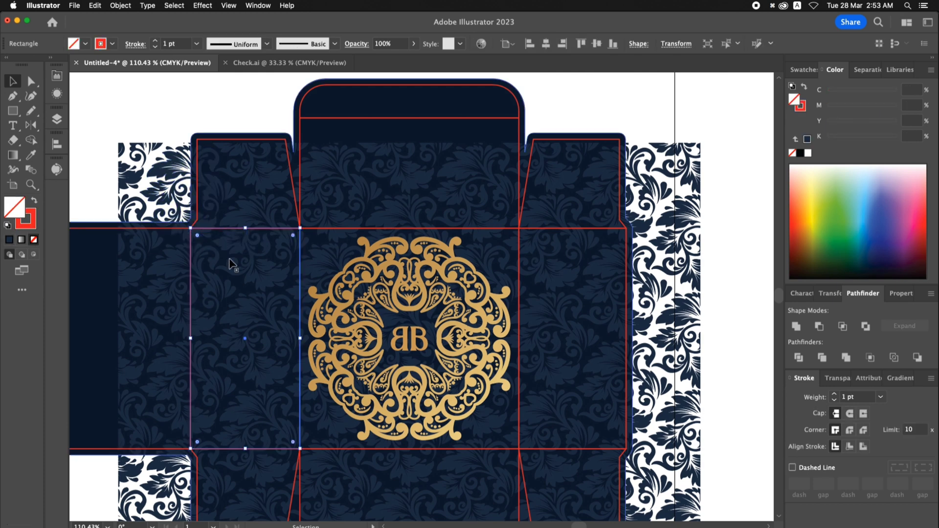
left_click(101, 6)
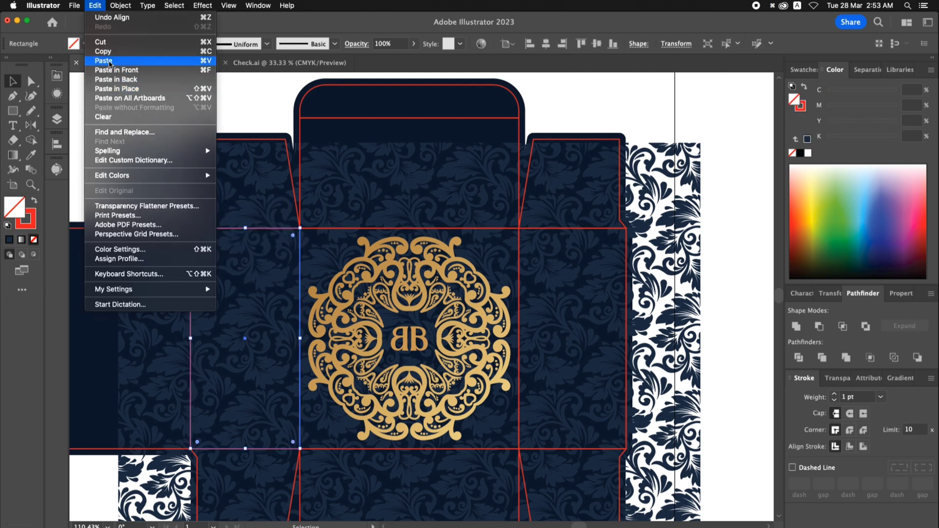
left_click(108, 53)
left_click(97, 6)
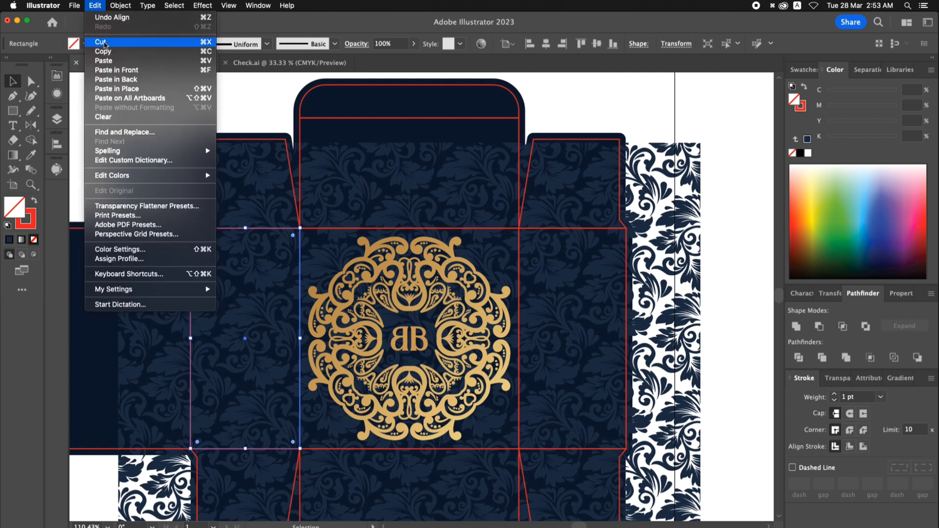
left_click(111, 89)
- Give the pasted rectangle a green fill without stroke and stretch it across the main panel and the opposite narrow panel
left_click(794, 70)
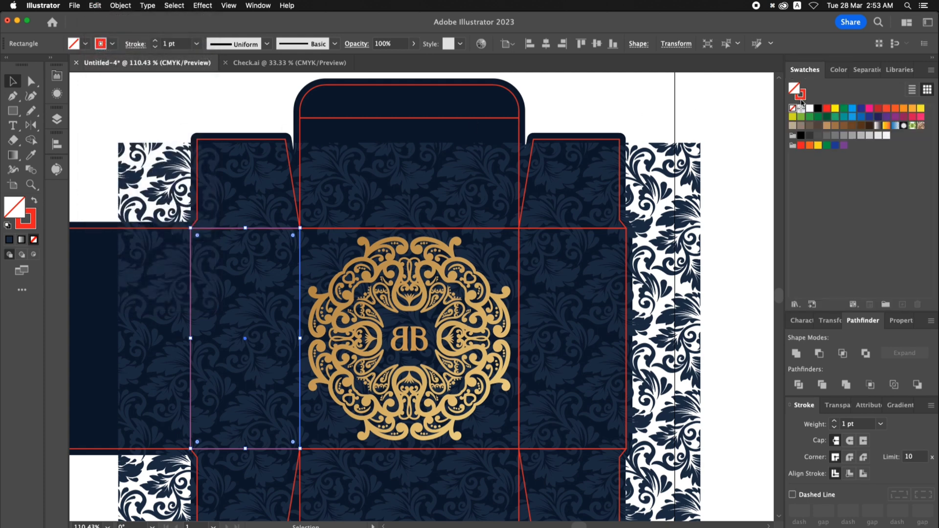
left_click(803, 99)
left_click(792, 108)
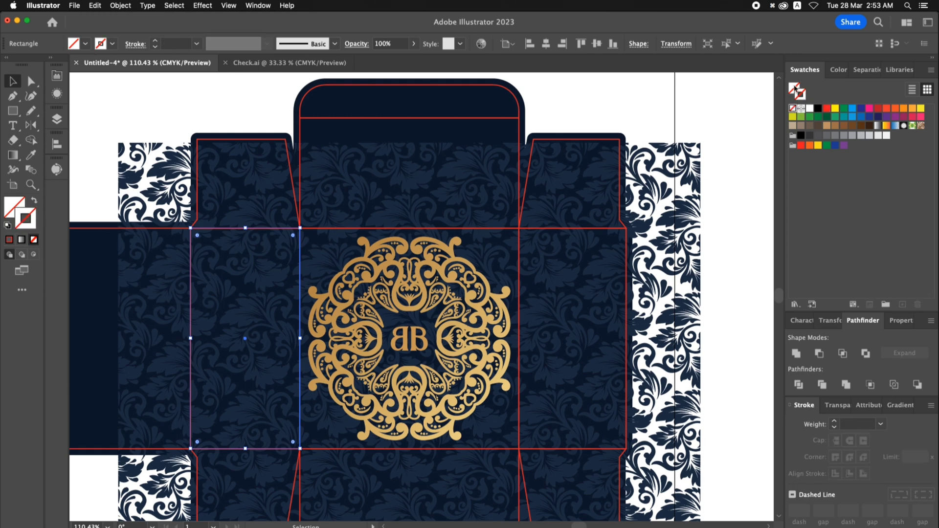
left_click(843, 111)
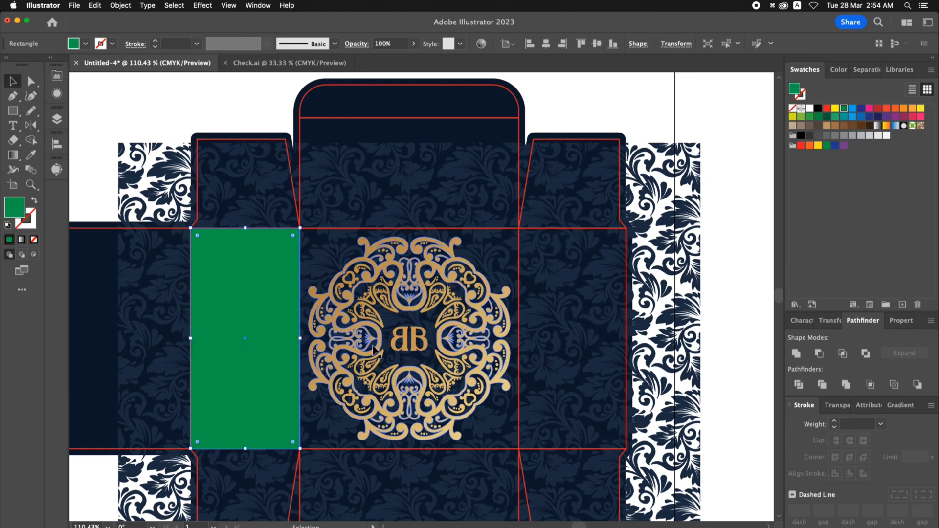
left_click_drag(301, 341, 624, 343)
- Draw a green rectangle over the panel above the main panel, overlapping the wide green rectangle
key("space")
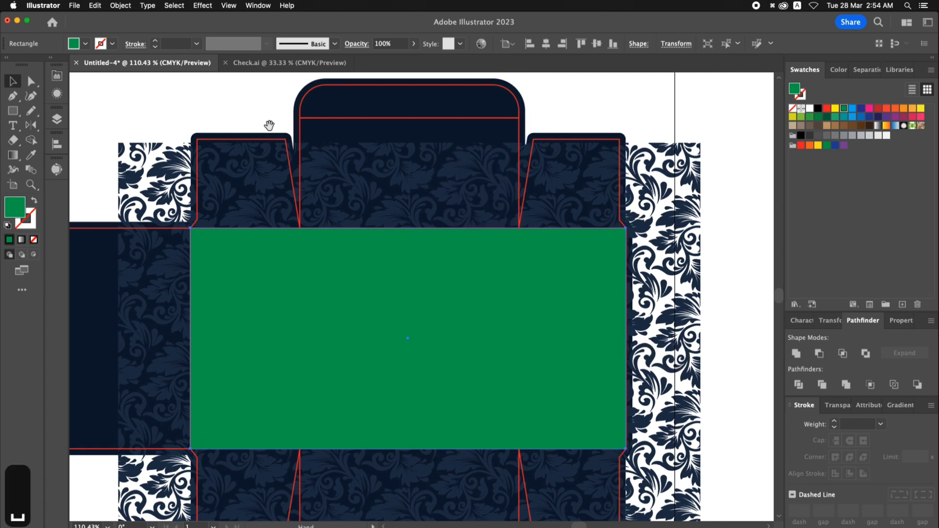
left_click_drag(268, 126, 269, 145)
key("z")
left_click_drag(222, 117, 599, 342)
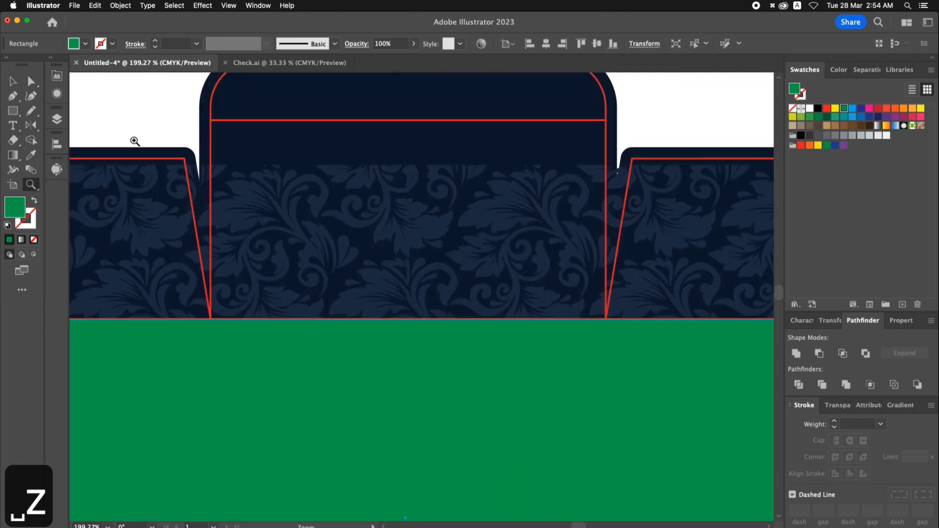
left_click(13, 111)
left_click_drag(211, 120, 606, 346)
key("v")
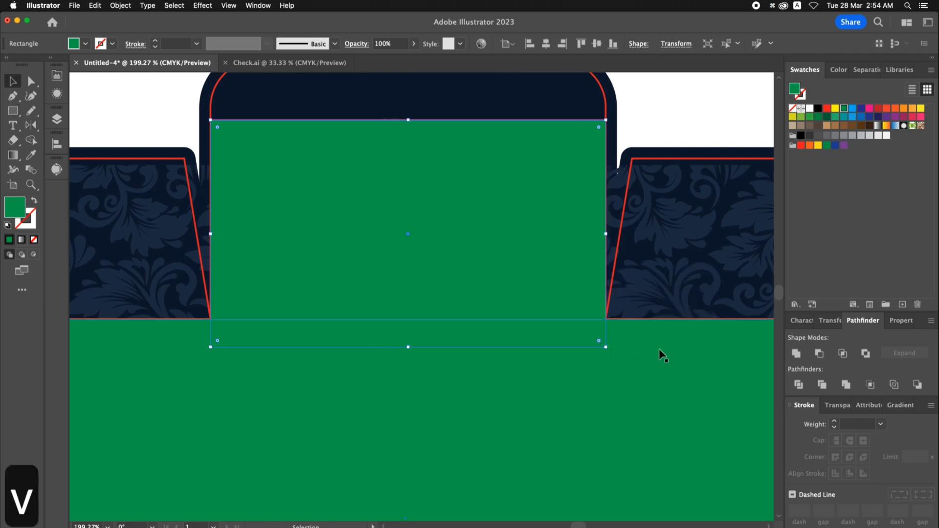
- Unite the two overlapping green rectangles into one shape
left_click(698, 357, "shift")
left_click(796, 353)
key("super+0")
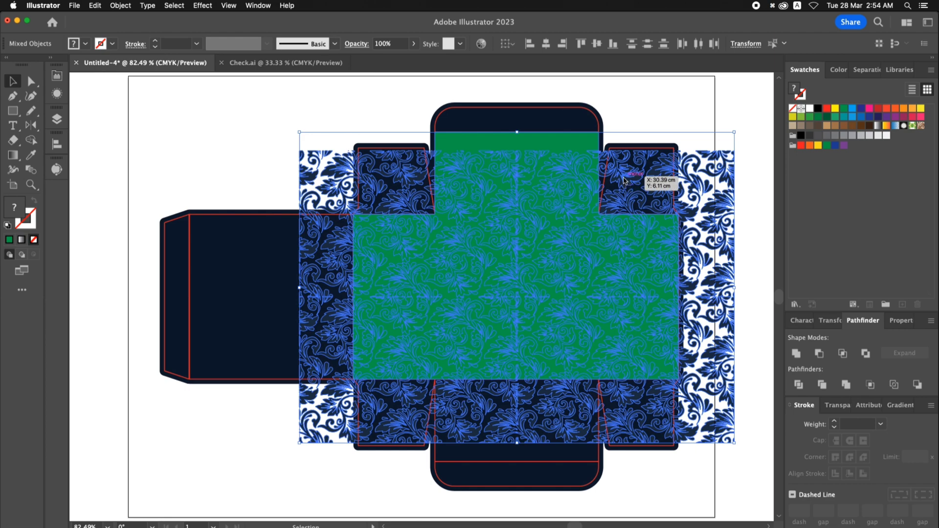
right_click(624, 180)
left_click(638, 101)
left_click(638, 102)
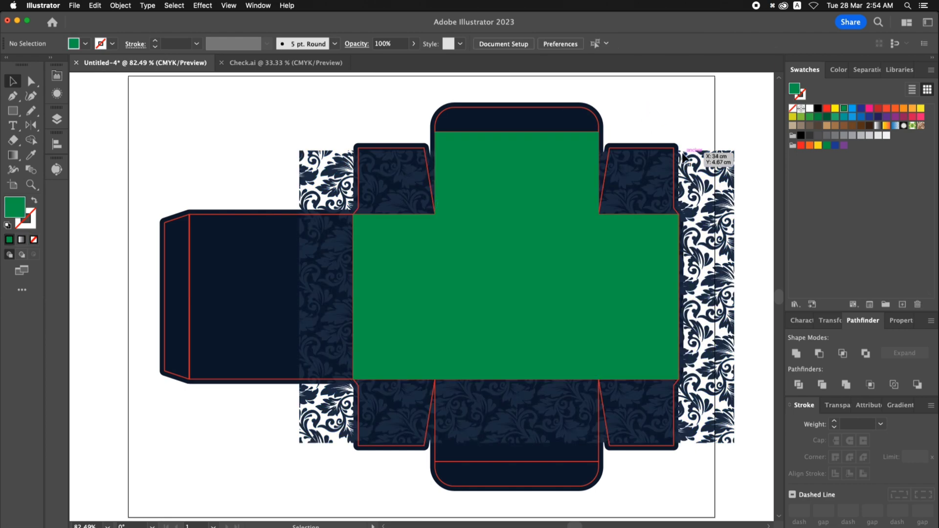
- Move the floral pattern up to cover the whole green shape and clip the pattern with that shape as the mask
left_click_drag(685, 164, 684, 129)
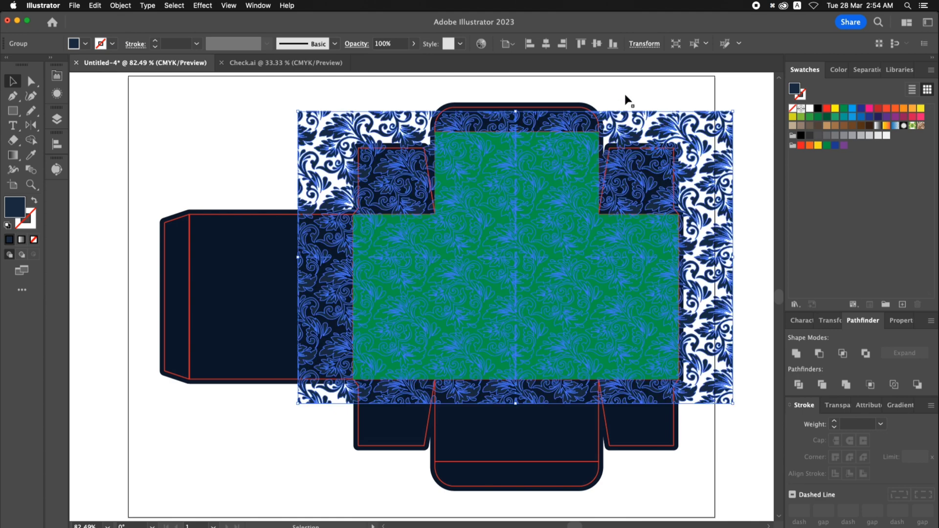
left_click(624, 93)
left_click(585, 155)
left_click(614, 125, "shift")
right_click(614, 125)
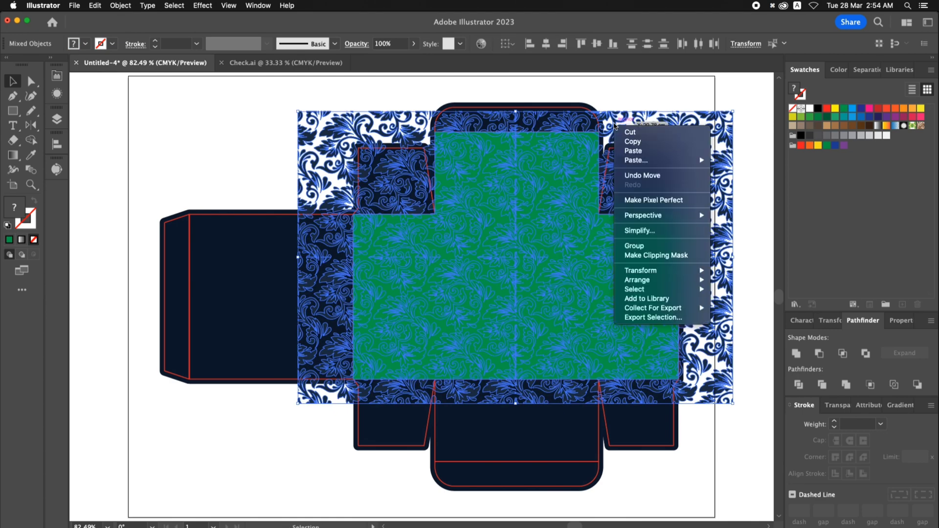
left_click(642, 256)
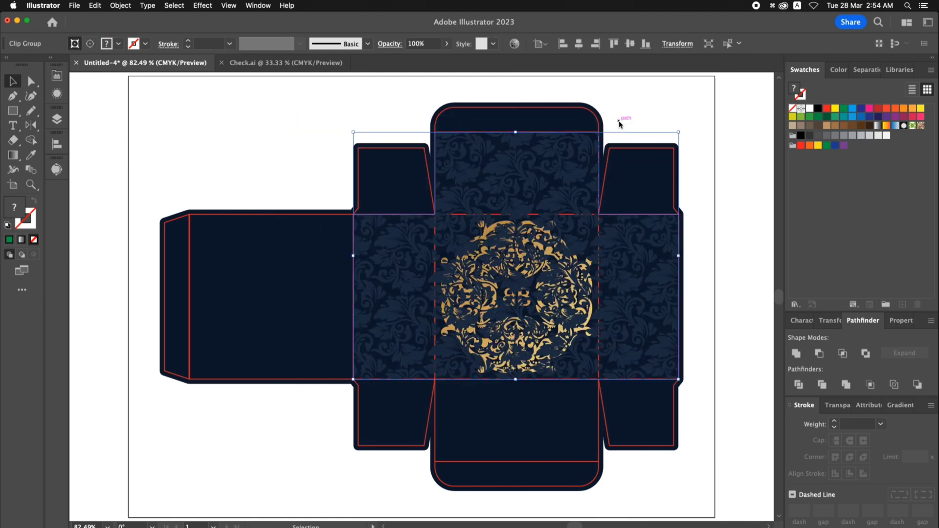
- Send the clipped floral pattern and the navy background to the back, behind the gold emblem and red die lines
scroll(555, 155, "left", 1)
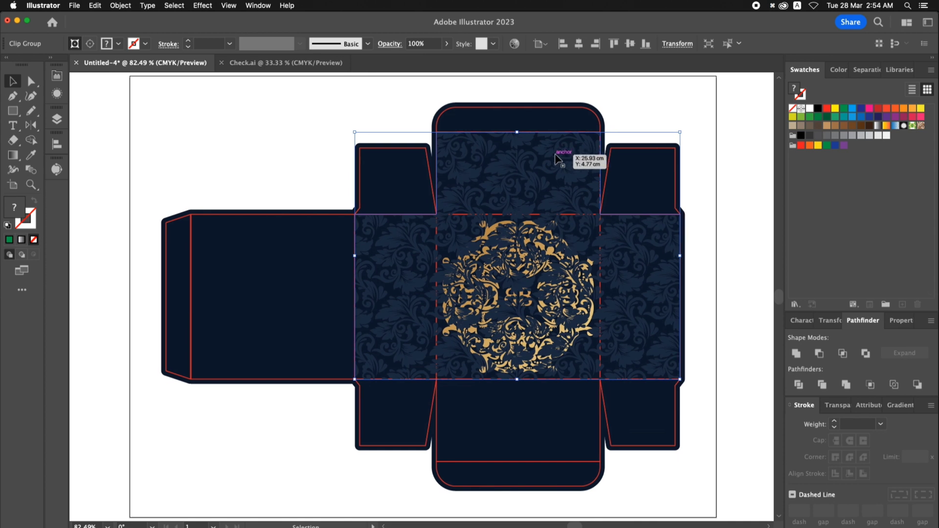
left_click(550, 128, "shift")
right_click(541, 126)
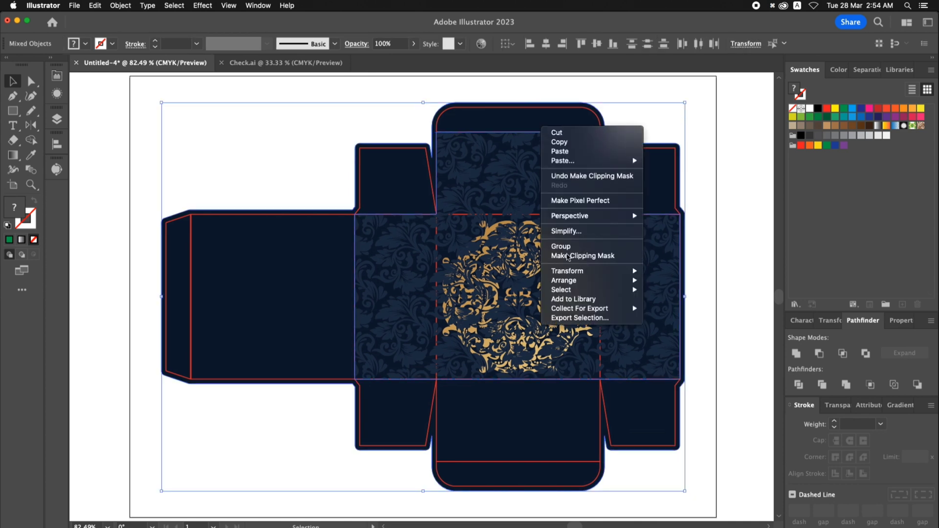
mouse_move(574, 282)
left_click(680, 309)
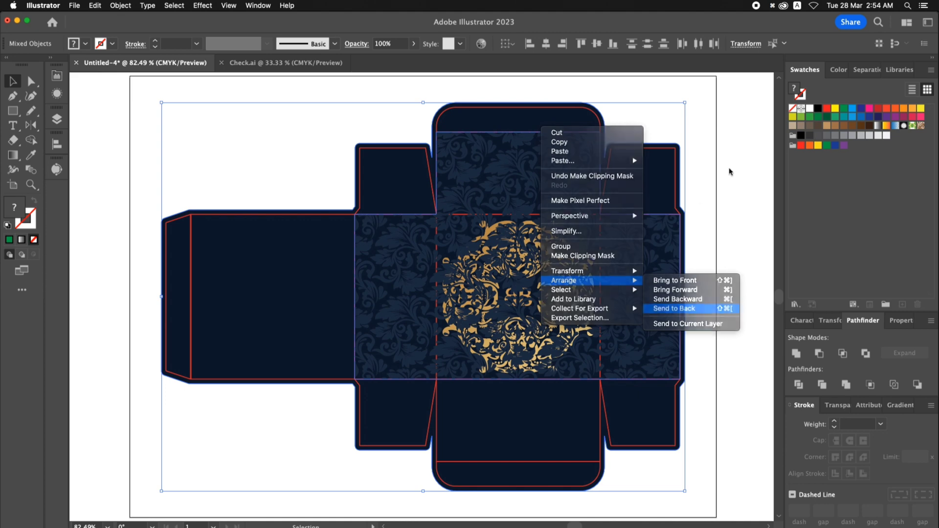
left_click(729, 173)
left_click_drag(729, 174, 679, 178)
key("z")
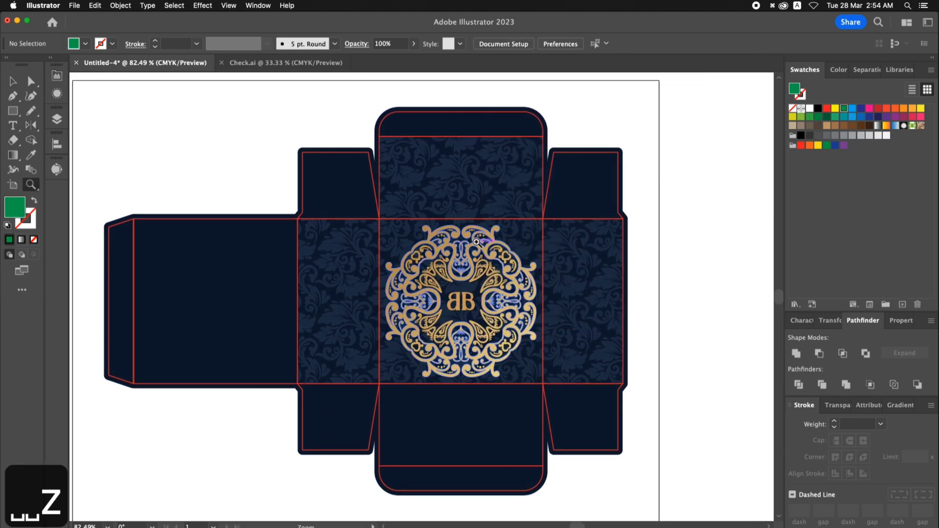
- Copy the gold BB emblem on the main panel, paste it in place and hide the pasted copy
left_click_drag(612, 410, 612, 411)
key("v")
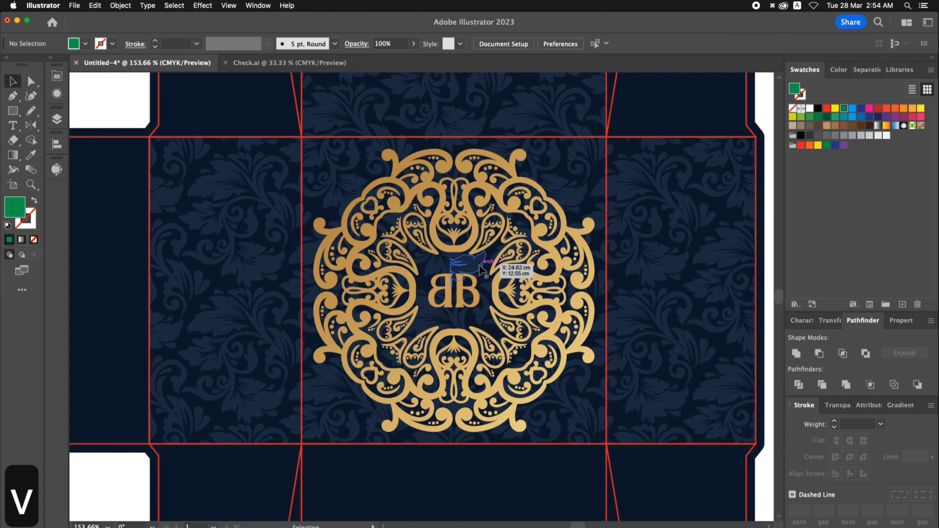
left_click(475, 252)
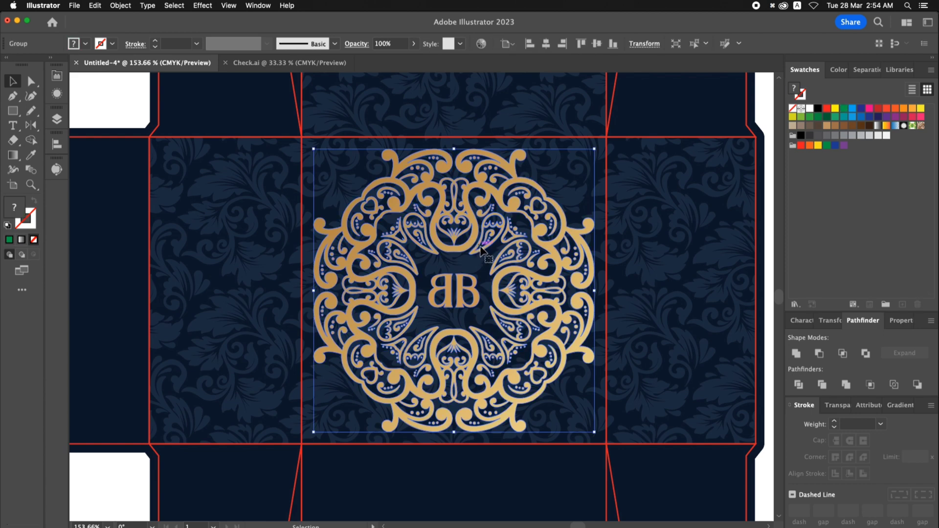
left_click(94, 6)
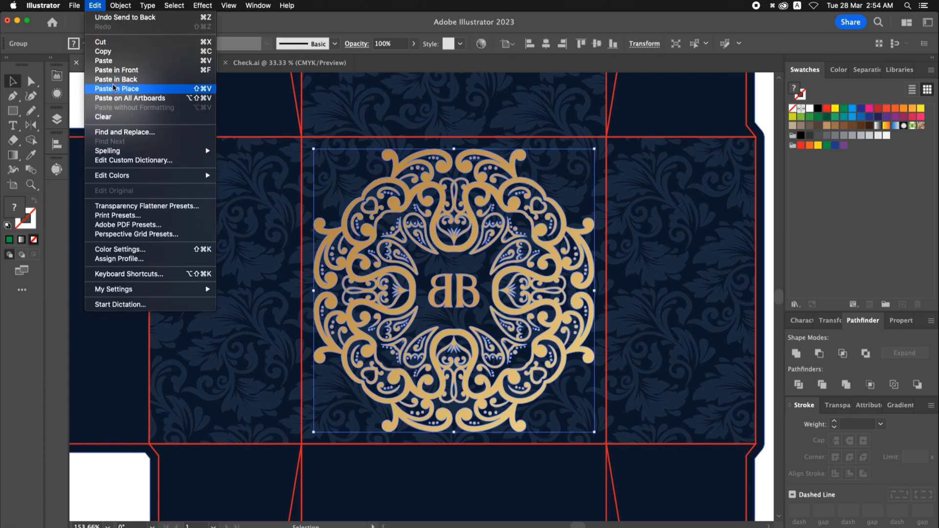
left_click(109, 53)
left_click(94, 5)
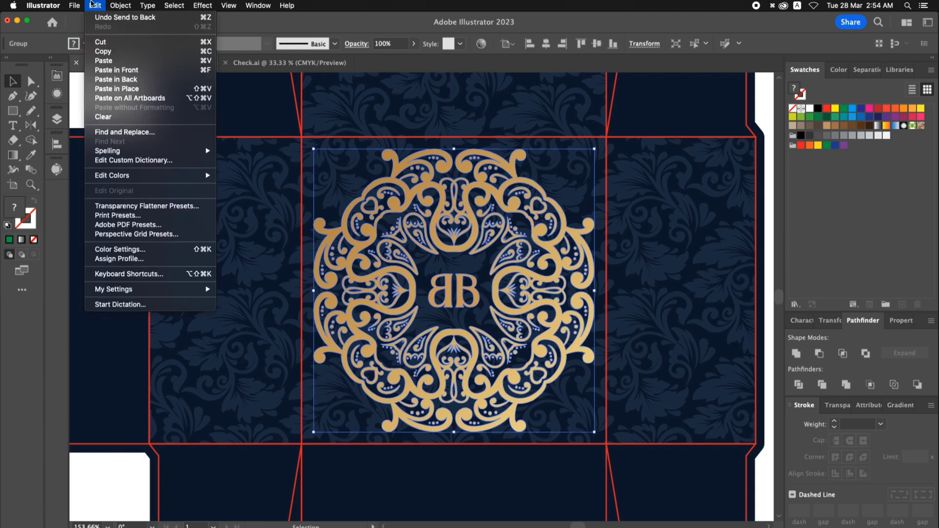
left_click(112, 90)
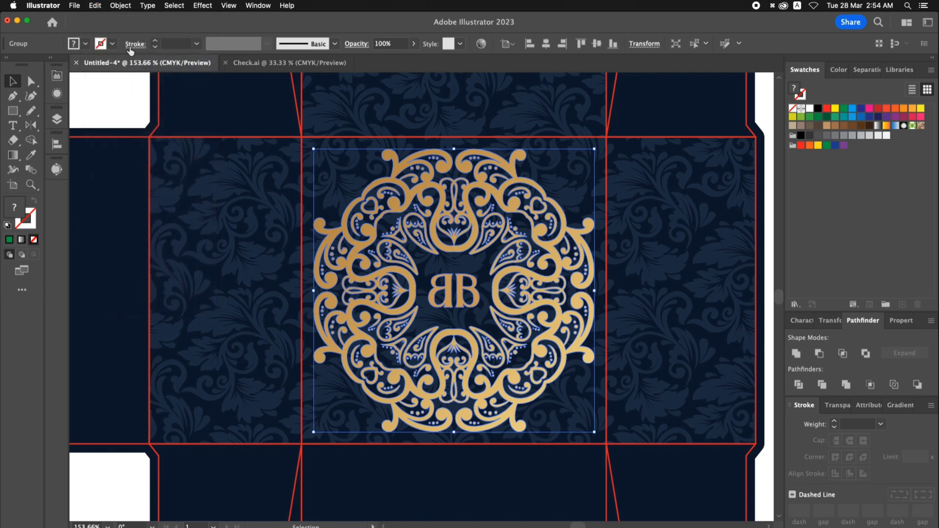
left_click(121, 5)
mouse_move(133, 98)
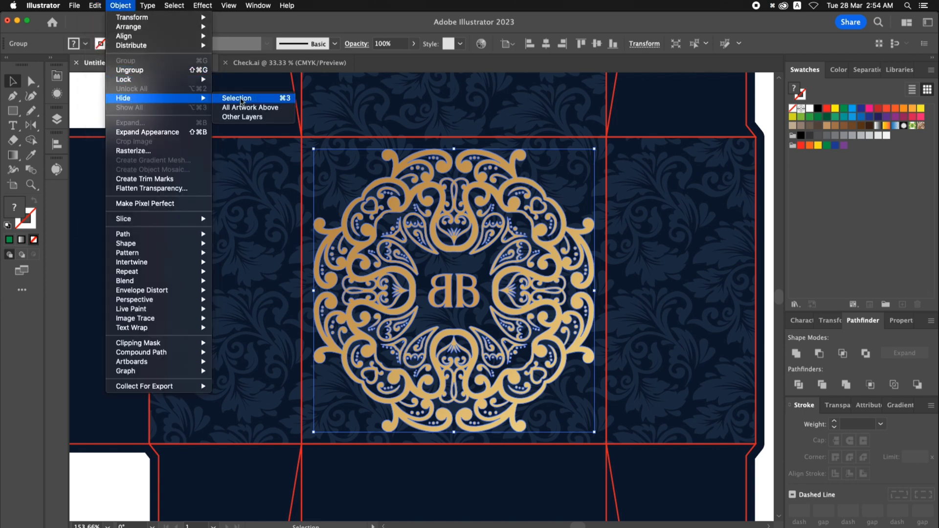
left_click(237, 98)
- Fill the remaining emblem copy with the background's navy and give it a 4 pt stroke in the same navy
left_click(437, 192)
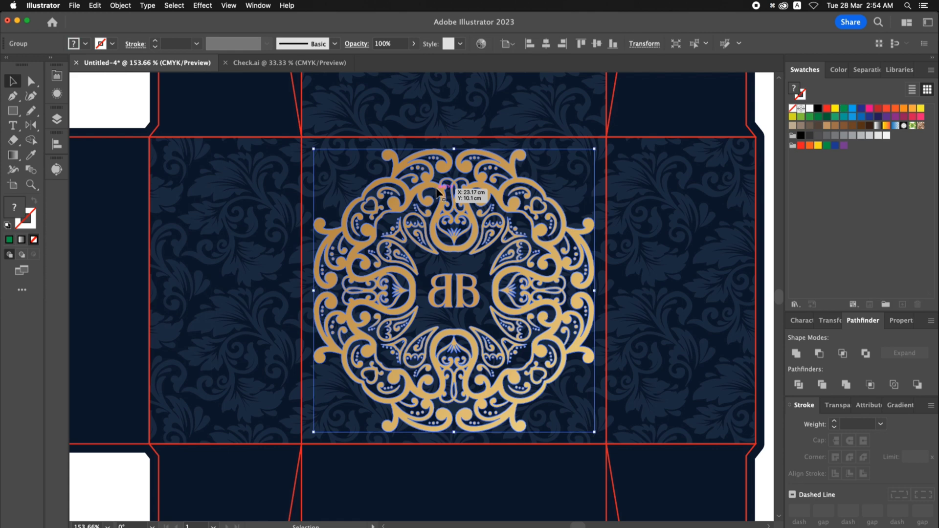
left_click(30, 156)
left_click(653, 112)
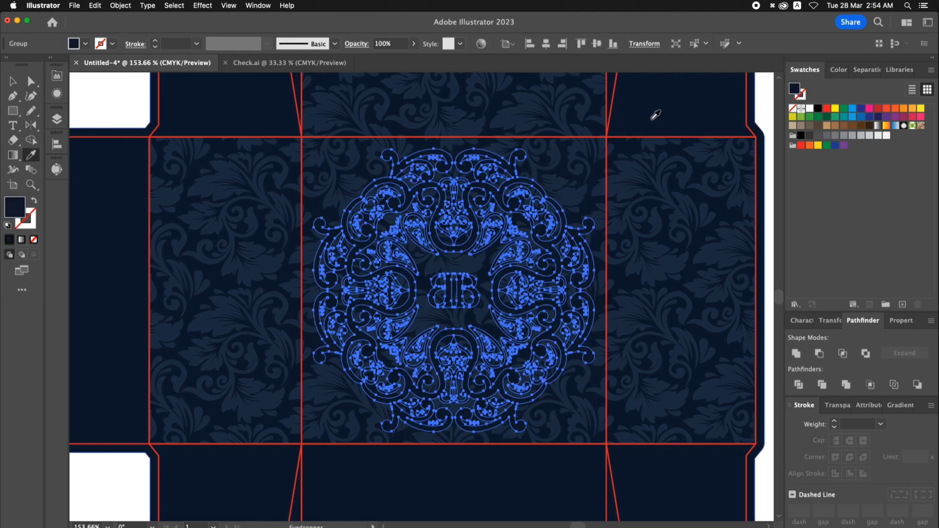
key("v")
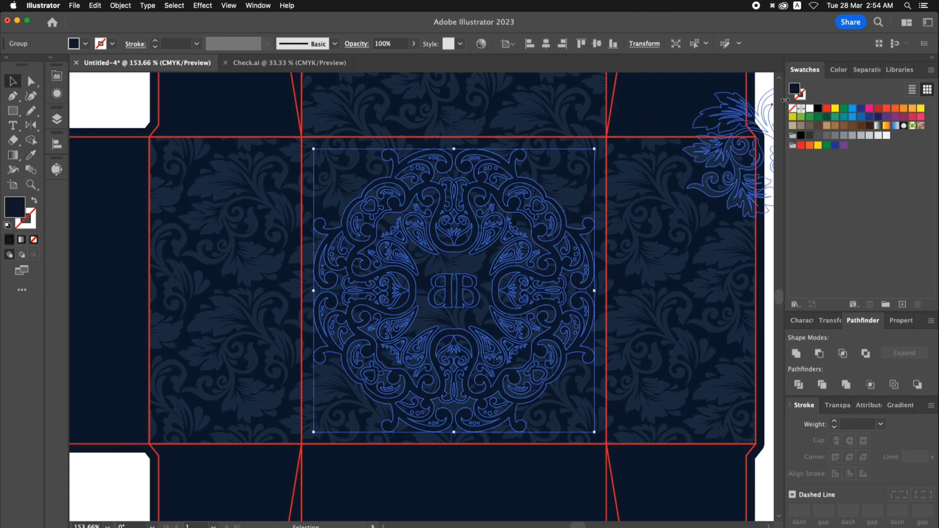
left_click_drag(795, 89, 799, 98)
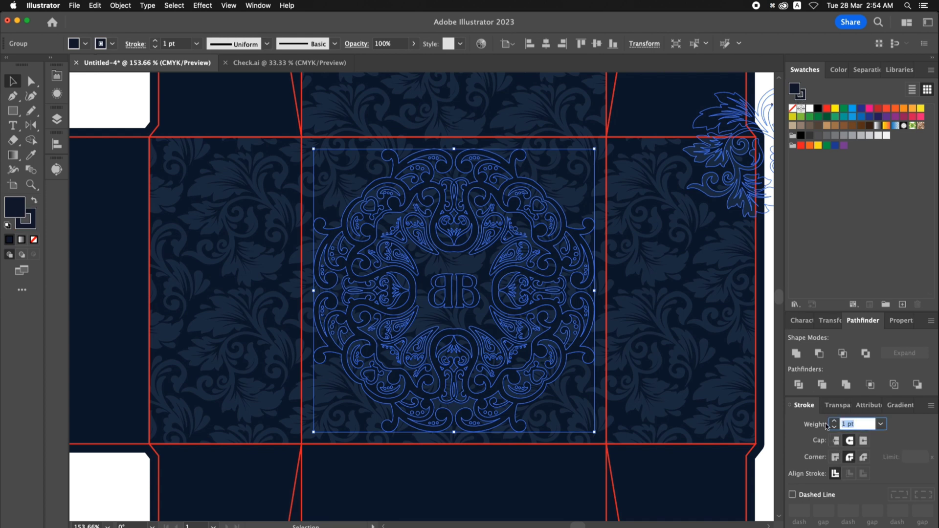
type("4")
key("Return")
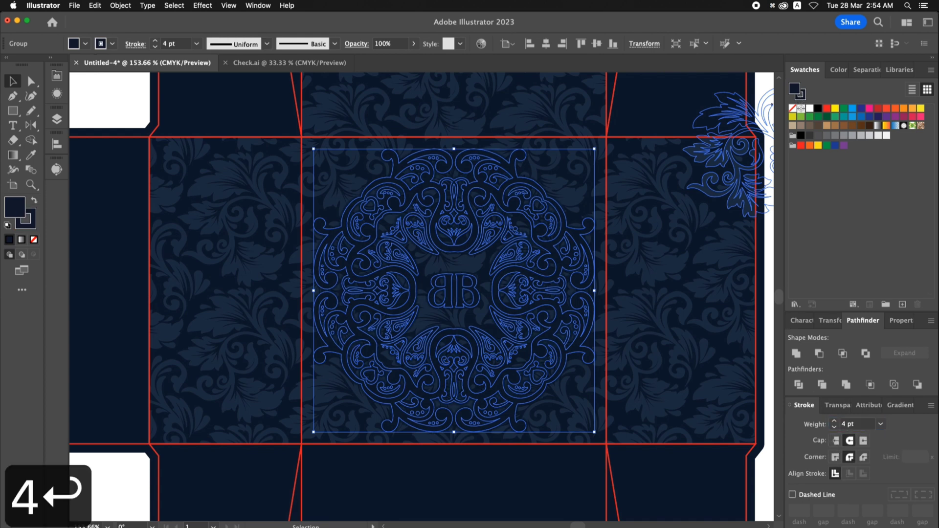
- Expand the navy emblem's appearance, fill and stroke into plain shapes and unite them
left_click(119, 5)
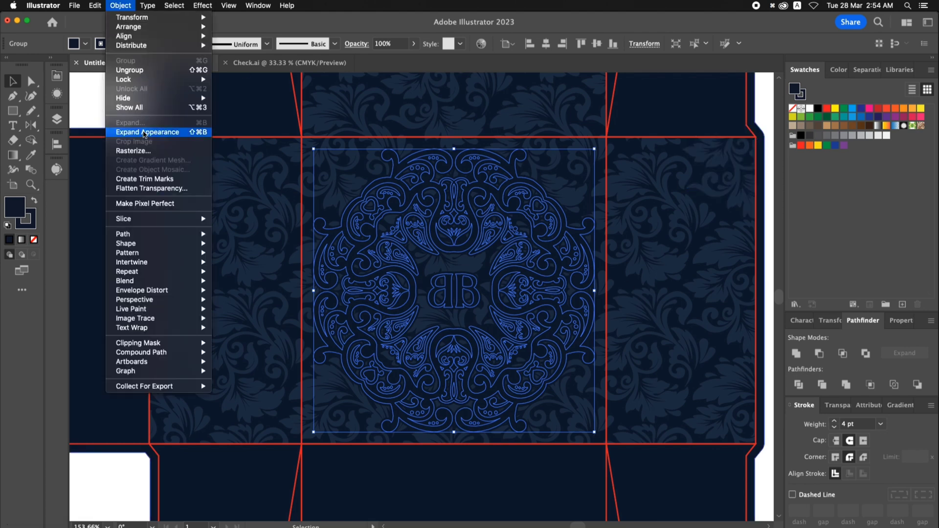
left_click(145, 132)
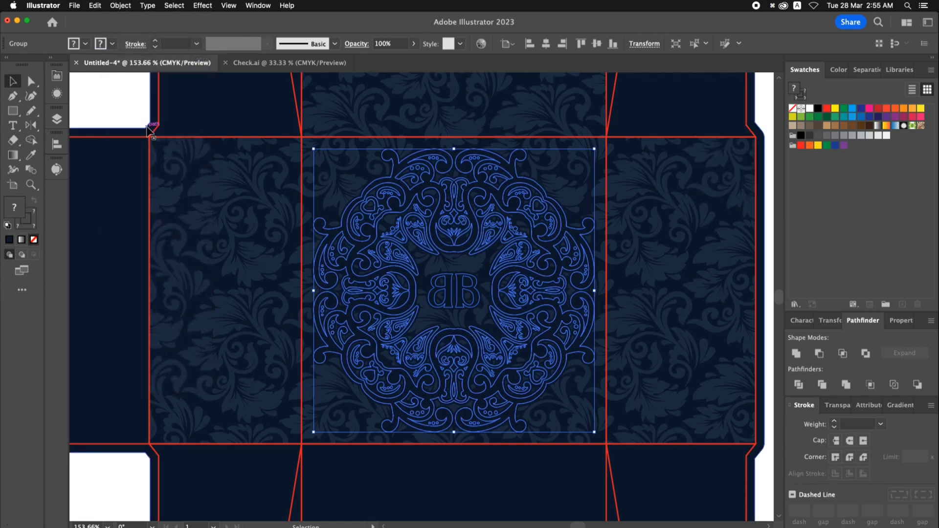
left_click(119, 5)
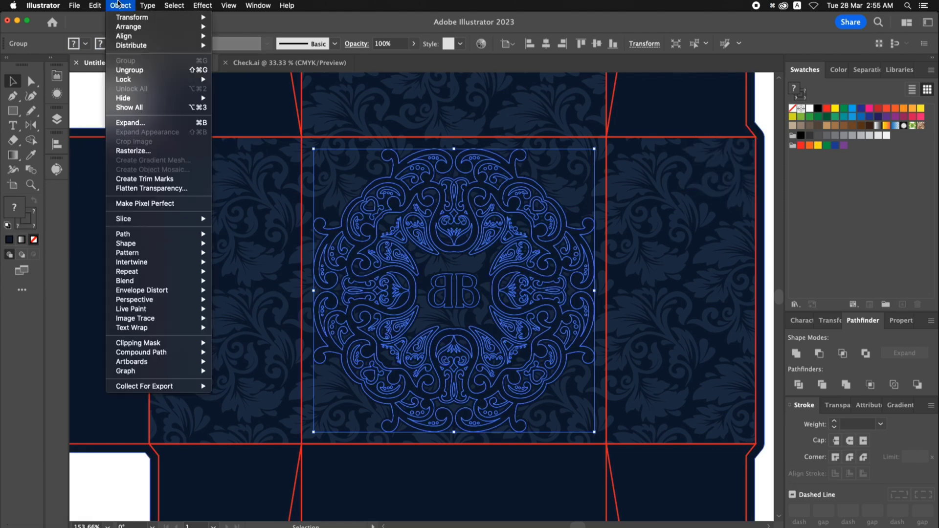
left_click(126, 123)
left_click(511, 344)
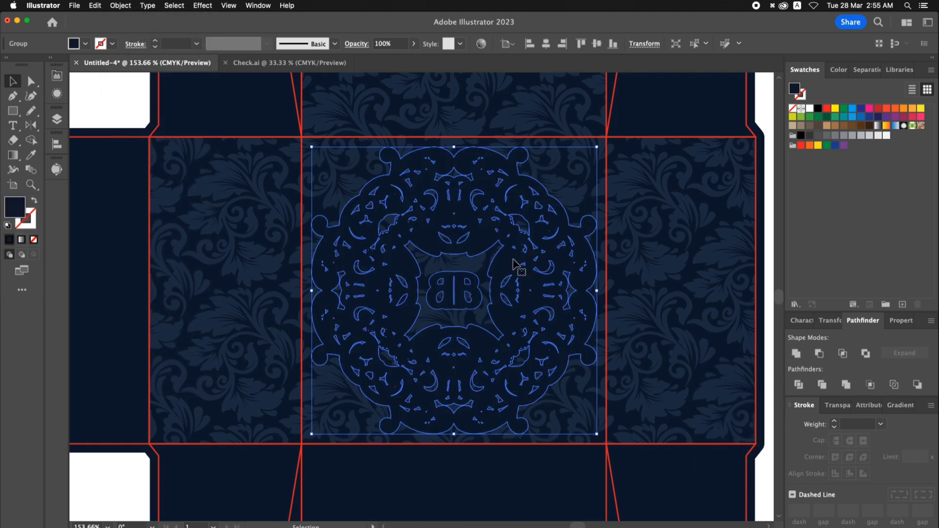
- Ungroup the navy emblem shape, release its compound path and unite the pieces into one solid silhouette
right_click(512, 265)
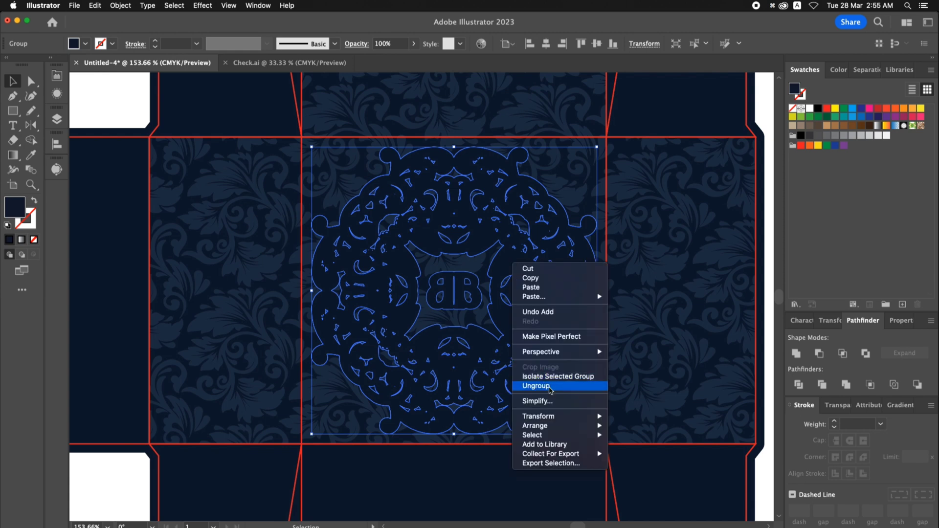
left_click(548, 386)
right_click(513, 272)
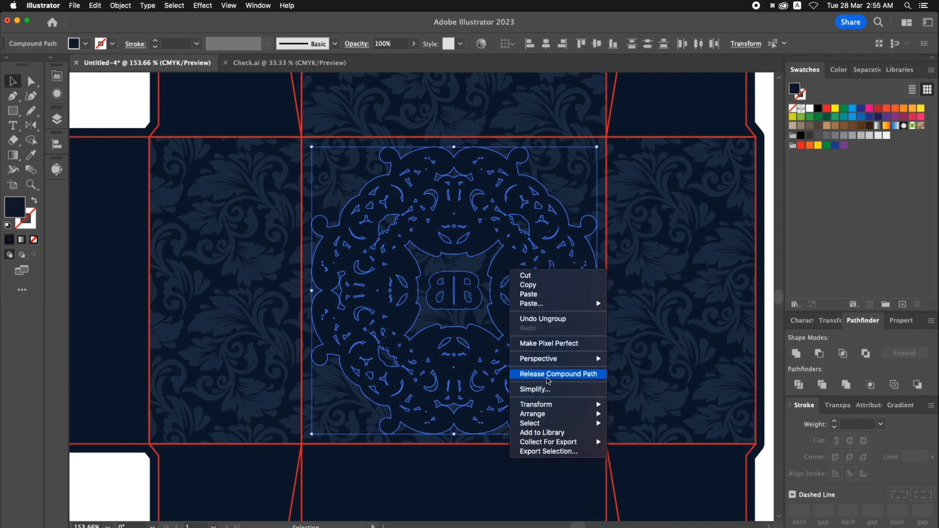
left_click(546, 376)
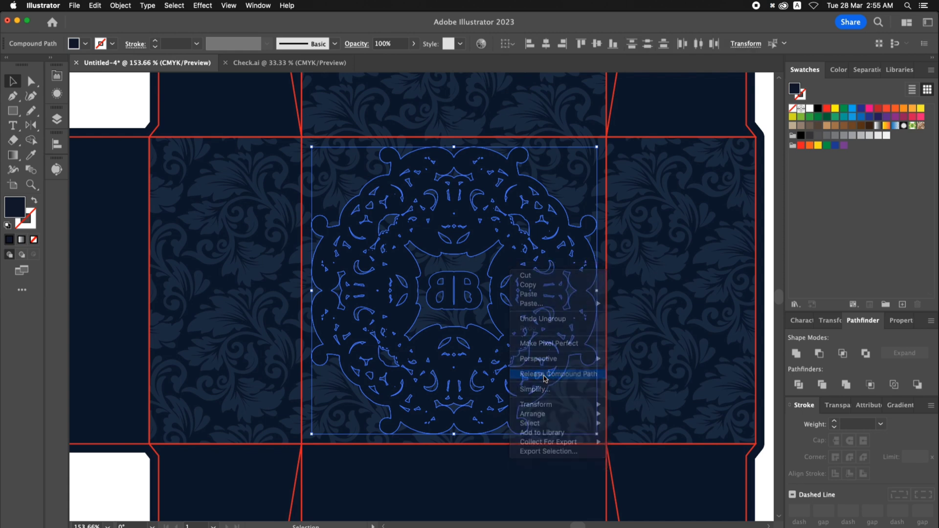
left_click(796, 353)
left_click(130, 101)
- Show the hidden gold emblem again on top of the navy silhouette
scroll(130, 99, "left", 1)
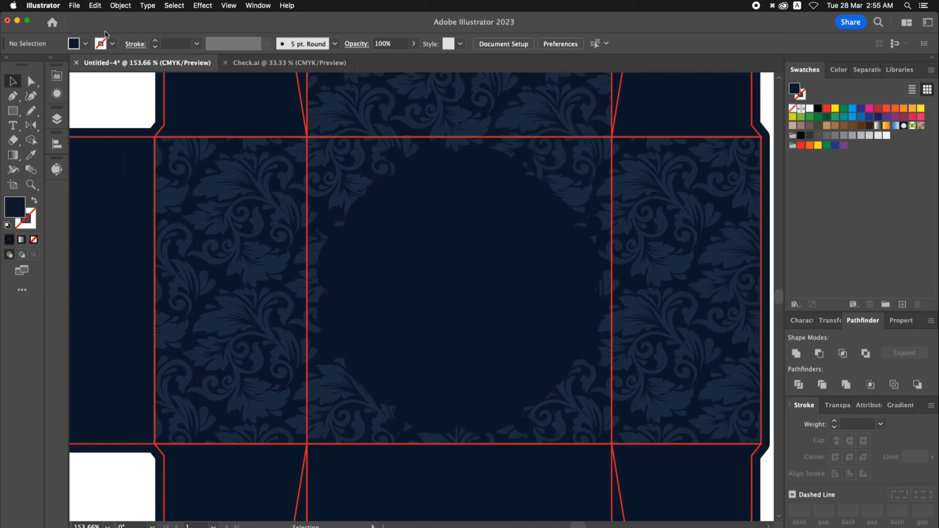
left_click(117, 6)
left_click(127, 105)
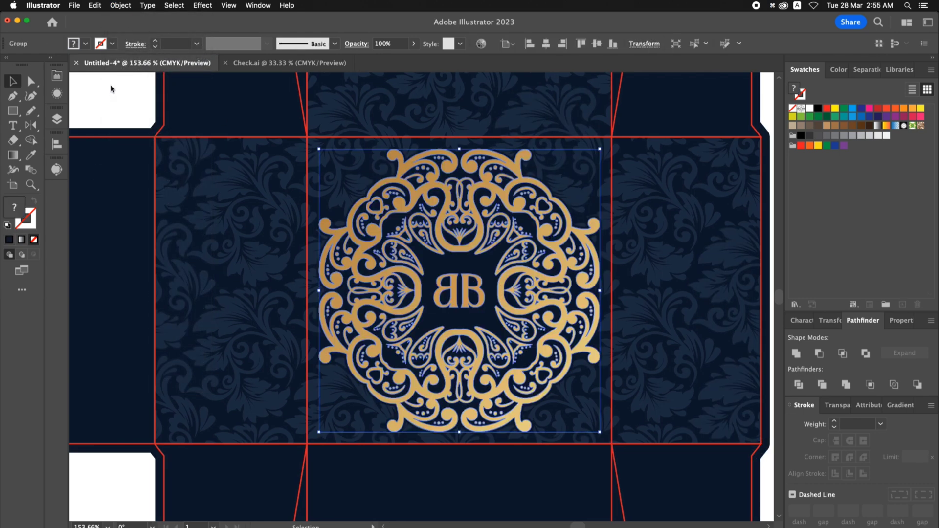
left_click(111, 87)
- Copy the two Lorem ipsum text blocks placed beside the artboard
key("super+0")
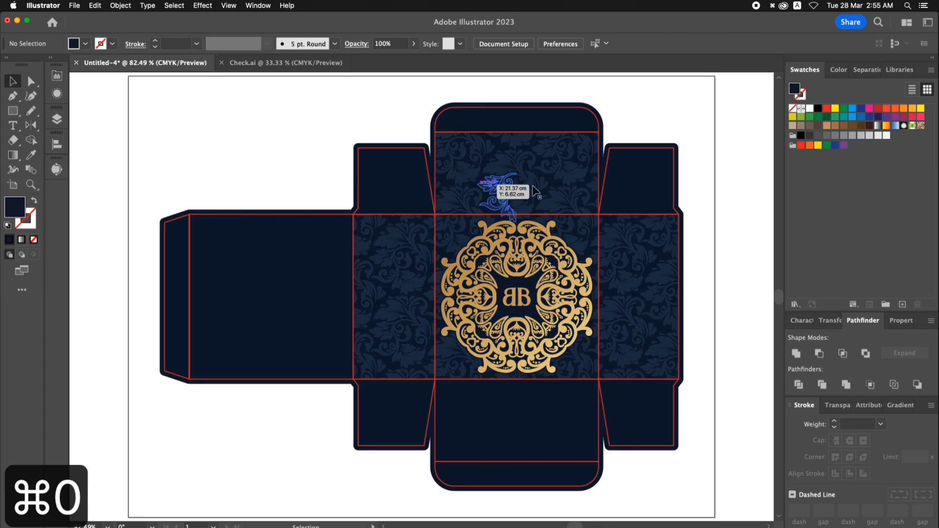
left_click_drag(691, 197, 331, 154)
left_click_drag(656, 201, 343, 162)
left_click(576, 296)
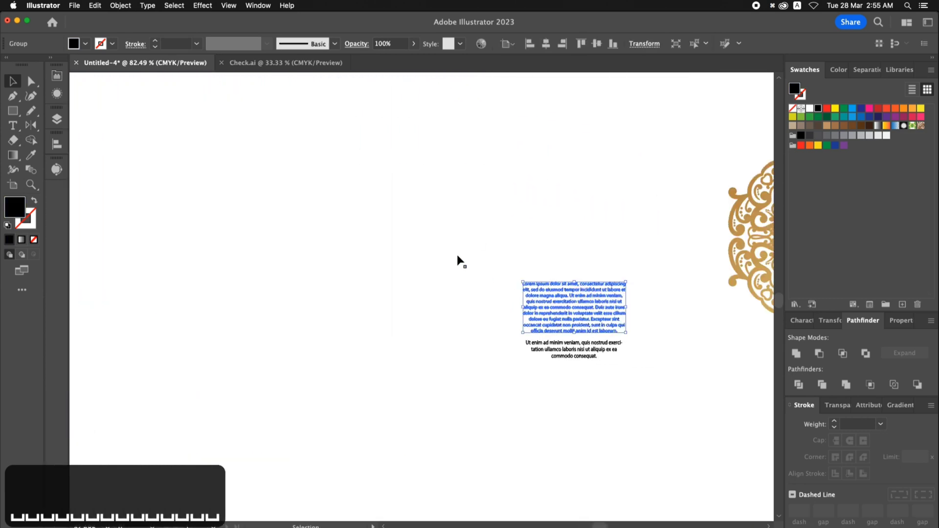
key("super+c")
- Paste the text blocks onto the blank square panel beside the floral side panel and group them
key("super+0")
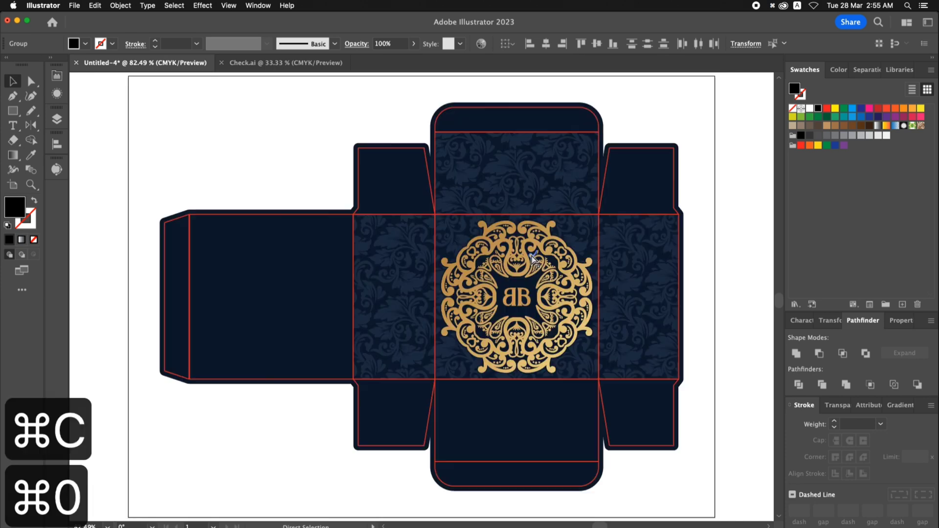
key("z")
left_click_drag(140, 193, 449, 403)
key("super+v")
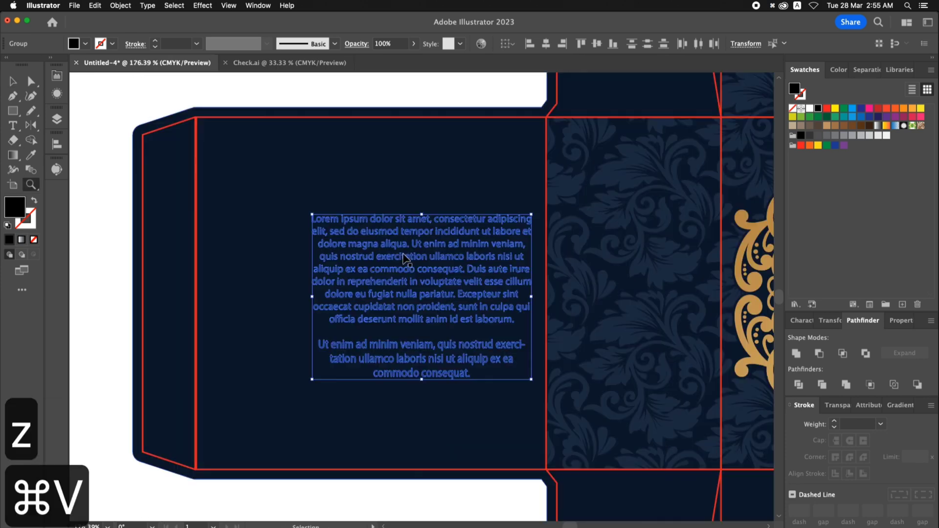
key("super+g")
left_click_drag(427, 265, 395, 263)
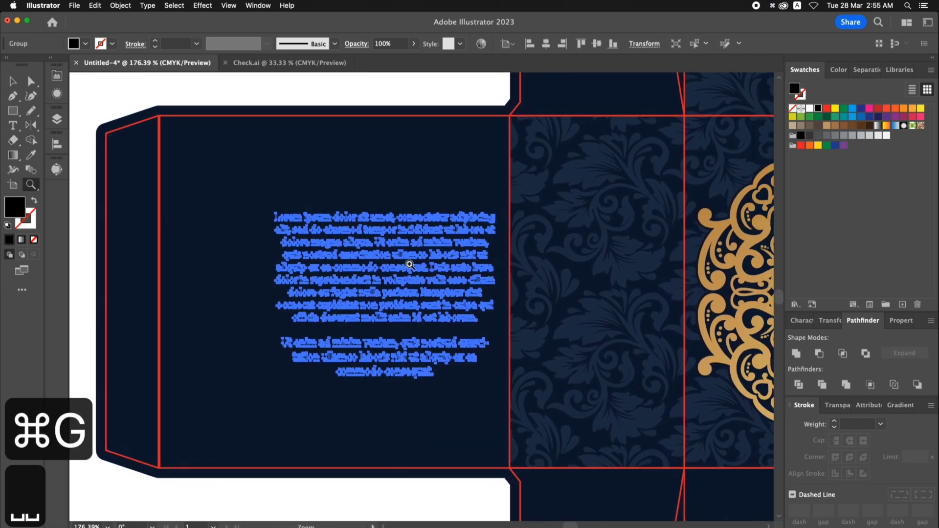
- Try to fill the grouped text with the gold colour sampled from the emblem
key("i")
left_click(748, 252)
key("v")
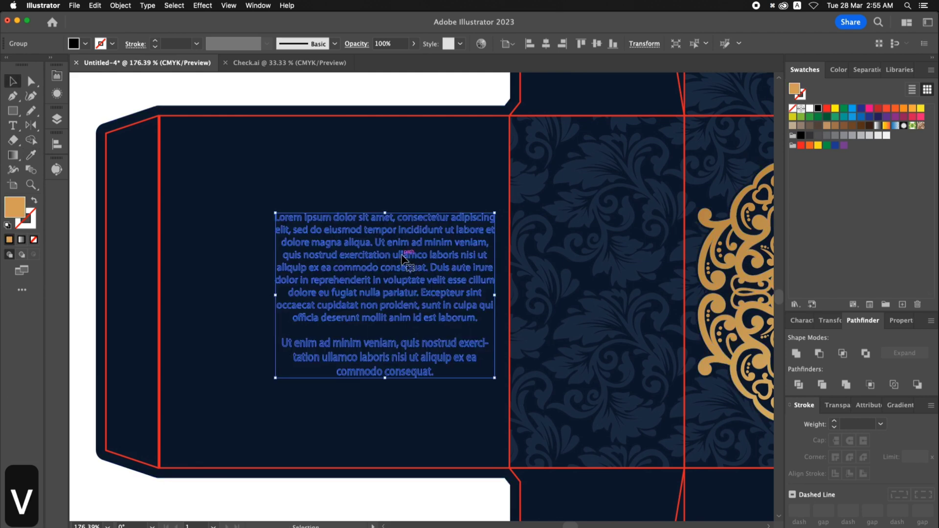
- Move the text group to the lower middle of the square panel and fill it with the orange swatch
left_click_drag(401, 258, 334, 296)
key("space")
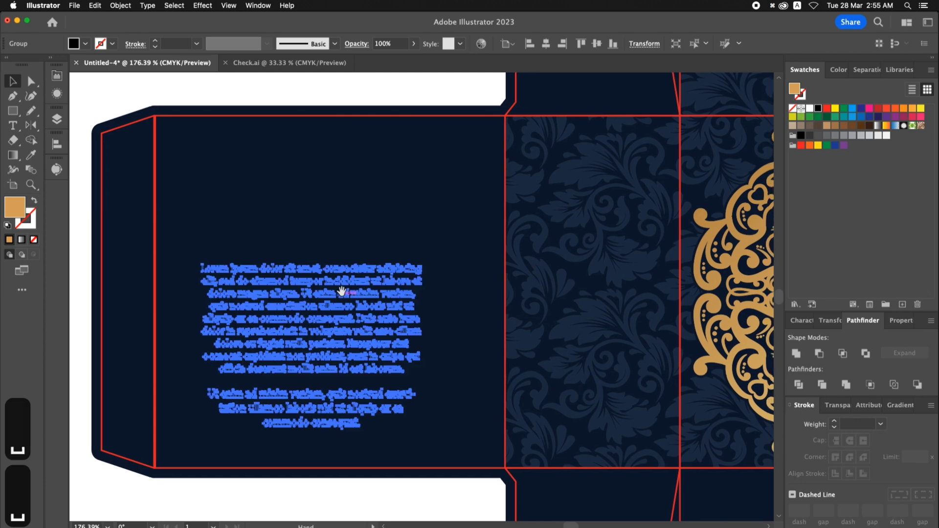
left_click(911, 109)
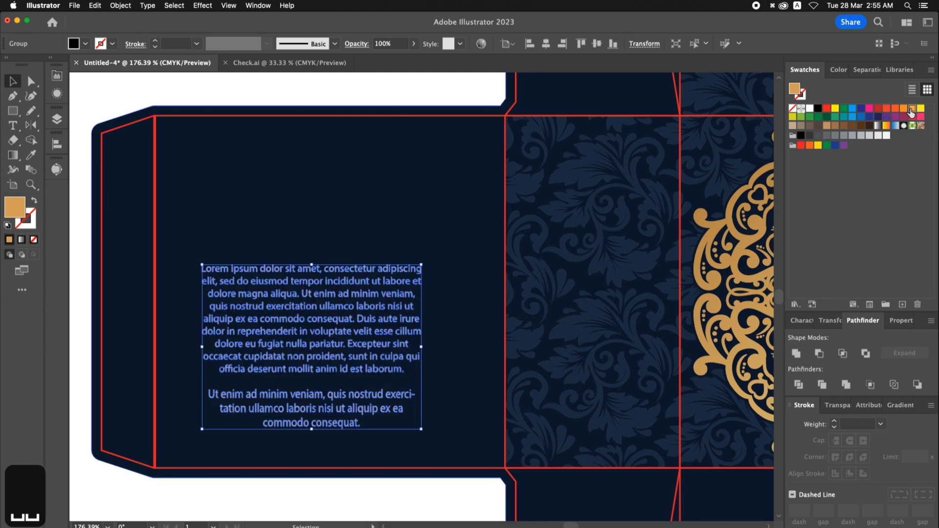
left_click(430, 98)
- Enlarge the orange text group slightly and nudge it up within the panel
left_click_drag(341, 293, 343, 290)
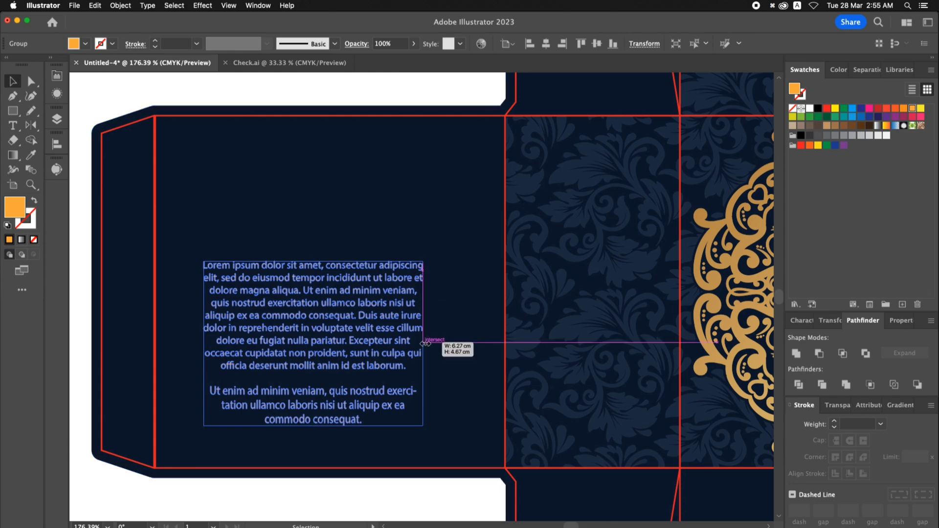
left_click(312, 127)
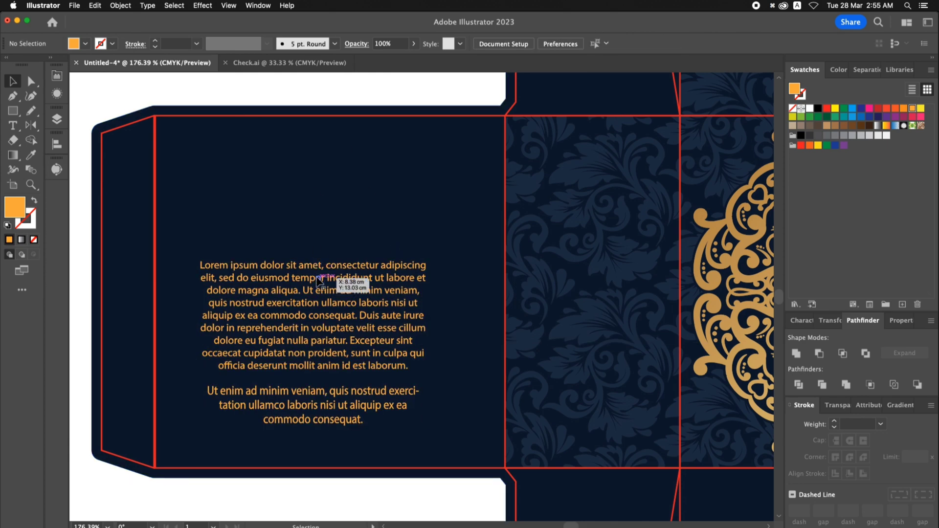
left_click_drag(329, 274, 327, 269)
left_click(332, 93)
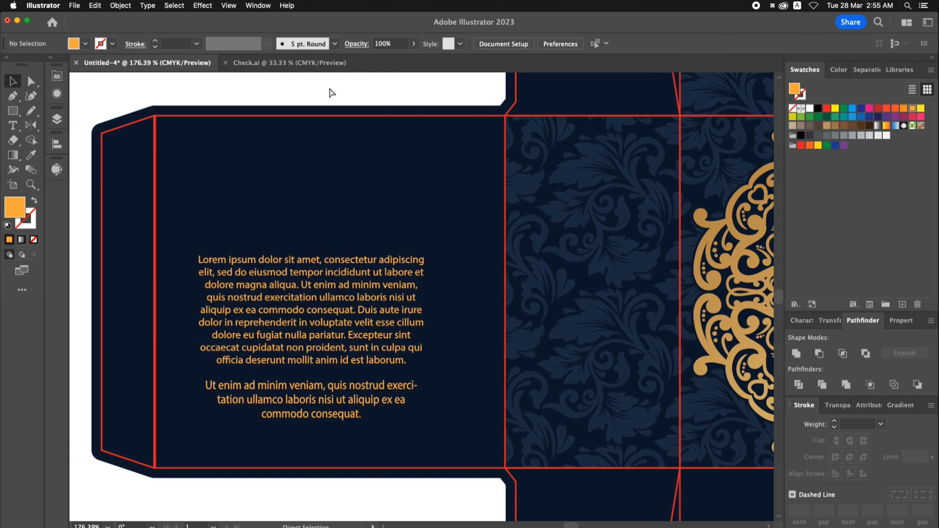
- Isolate the gold emblem group and copy its central BB lettering
key("super+0")
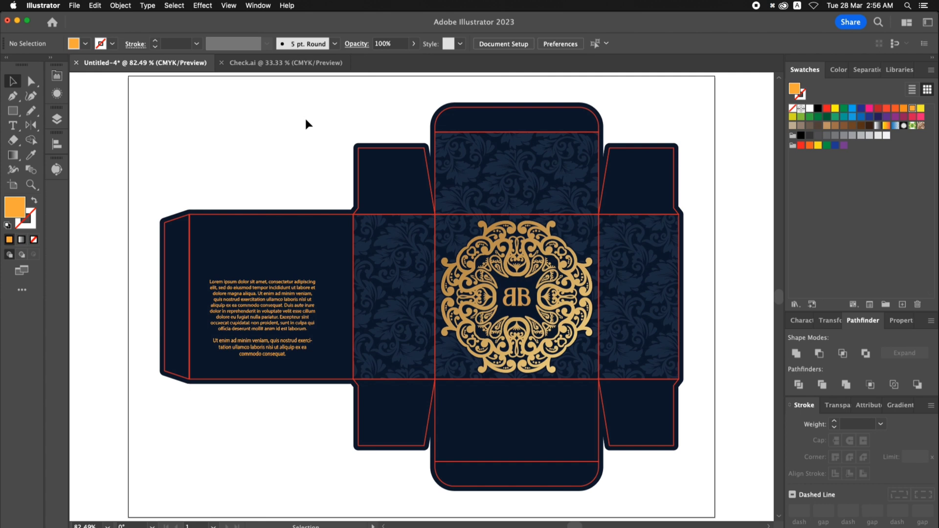
key("z")
left_click_drag(656, 435, 657, 434)
key("v")
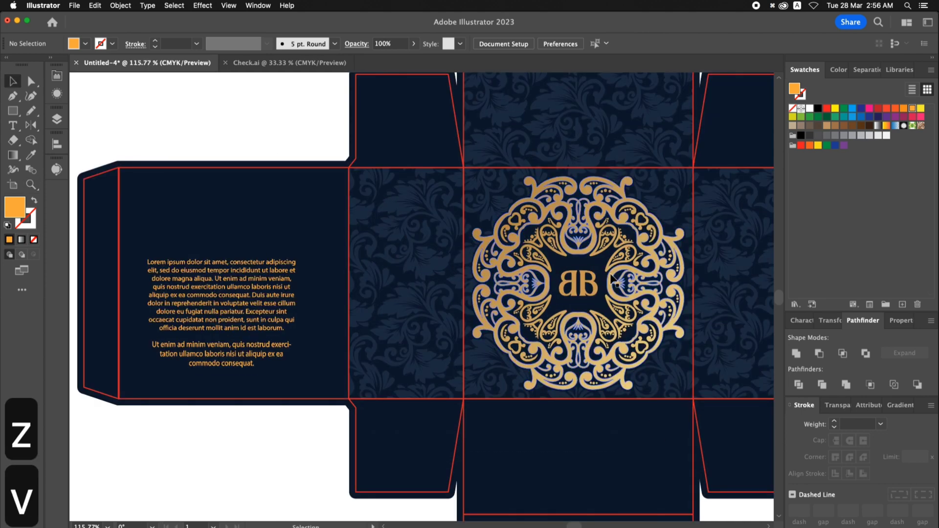
double_click(583, 280)
key("a")
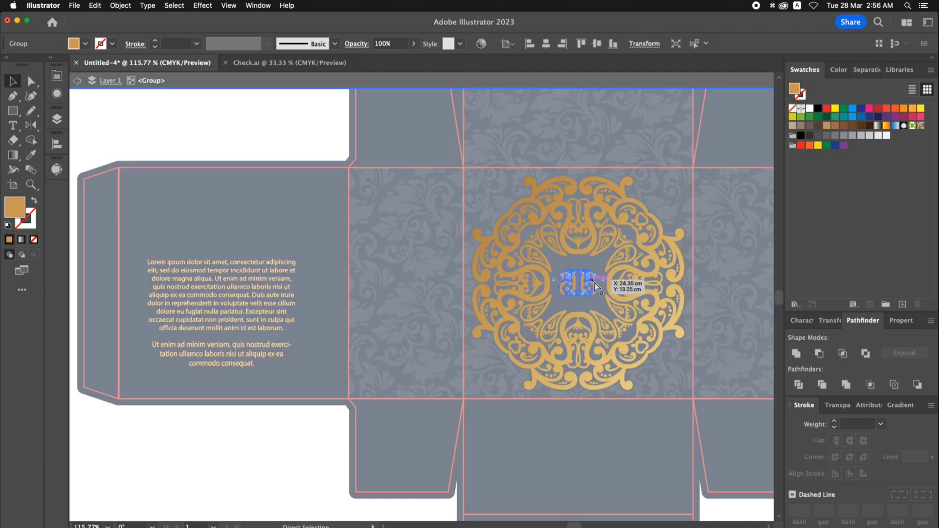
key("super+c")
- Paste the BB lettering above the square panel's paragraph text, centred horizontally on the panel and shifted down closer to the text
double_click(231, 142)
key("z")
left_click_drag(91, 132, 388, 271)
key("super+v")
key("v")
left_click(410, 156, "shift")
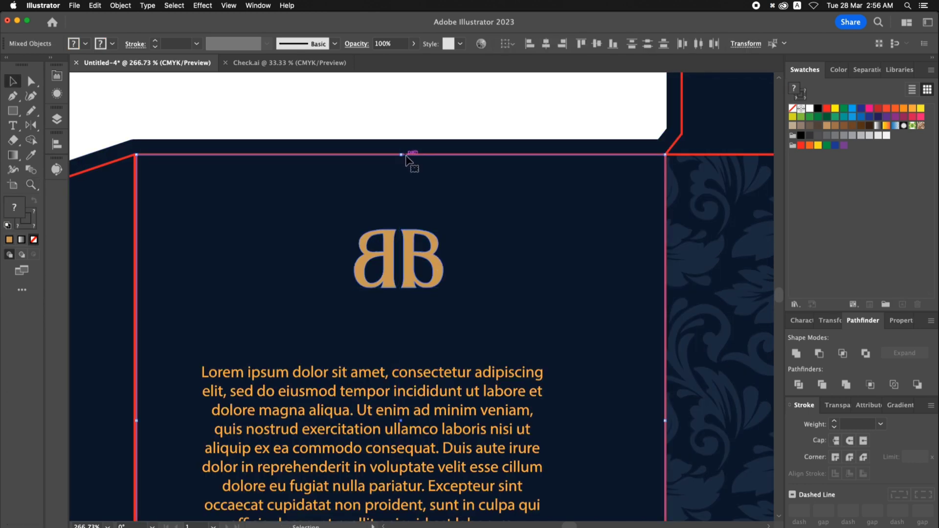
scroll(430, 147, "down", 1)
left_click(411, 240)
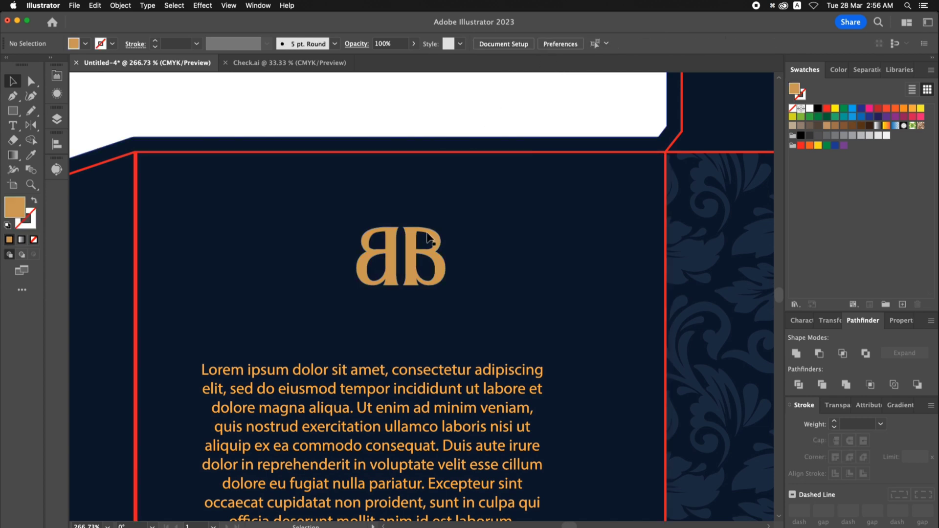
left_click_drag(409, 242, 413, 269)
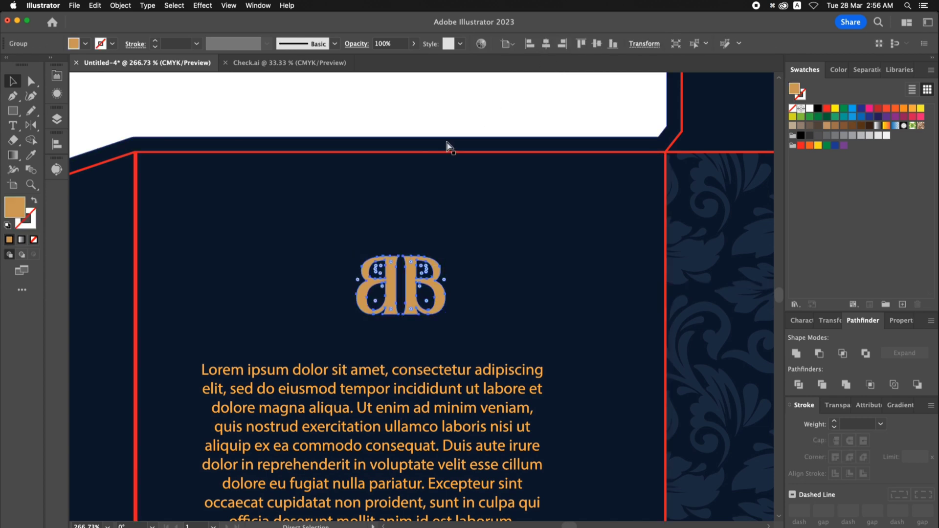
- Duplicate the BB lettering onto the floral panel above the emblem and centre it horizontally and vertically on that panel
key("super+0")
left_click(288, 139)
left_click_drag(286, 260, 521, 184)
key("z")
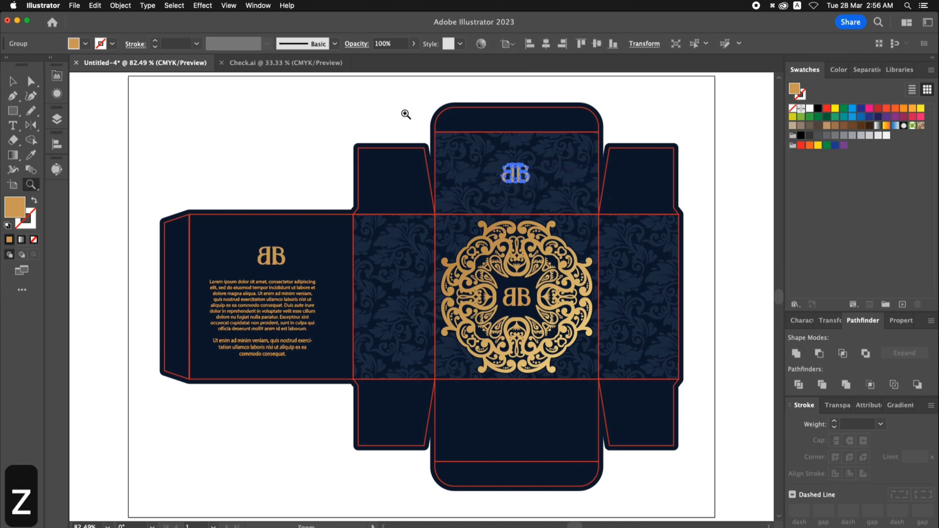
left_click_drag(646, 253, 646, 253)
key("v")
left_click(635, 218, "shift")
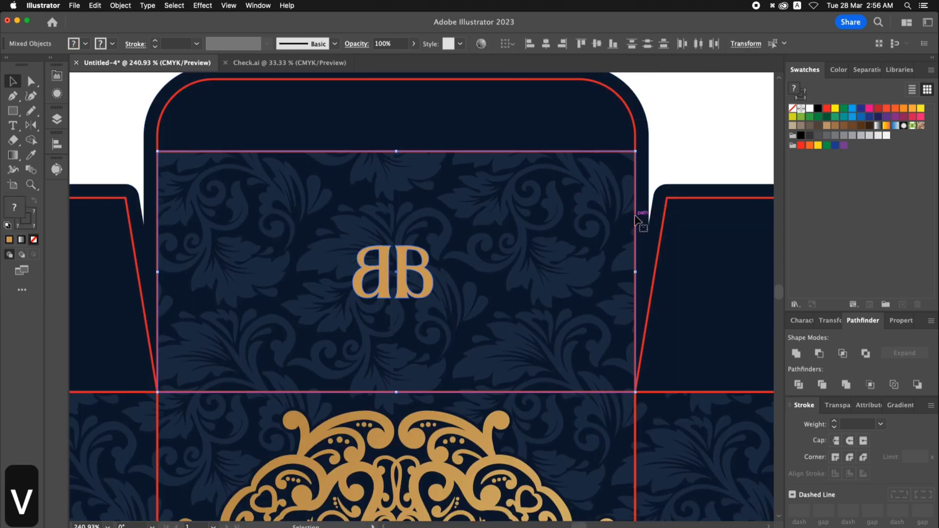
left_click(546, 44)
left_click(597, 44)
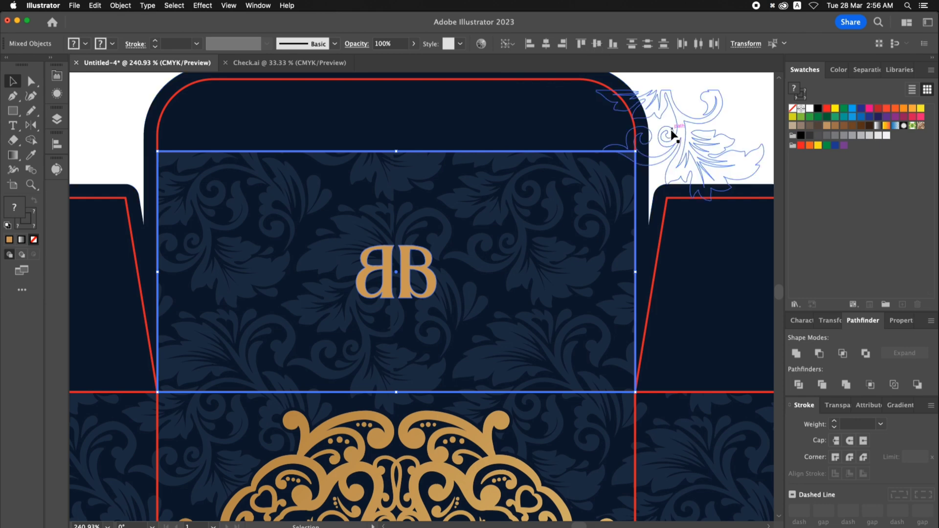
left_click(673, 137)
- Duplicate the floral panel's BB lettering in place and hide one of the two copies
key("space")
left_click_drag(425, 280, 439, 219)
left_click(444, 219)
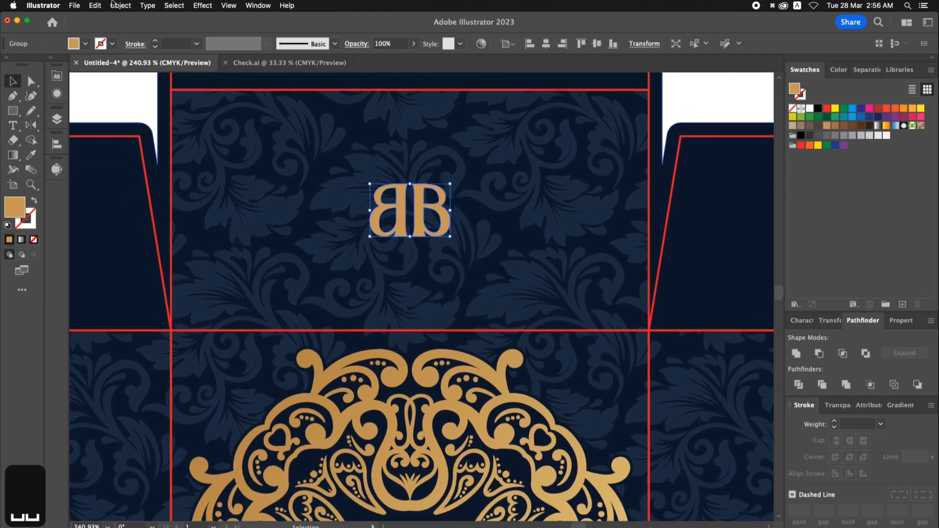
left_click(95, 5)
left_click(115, 69)
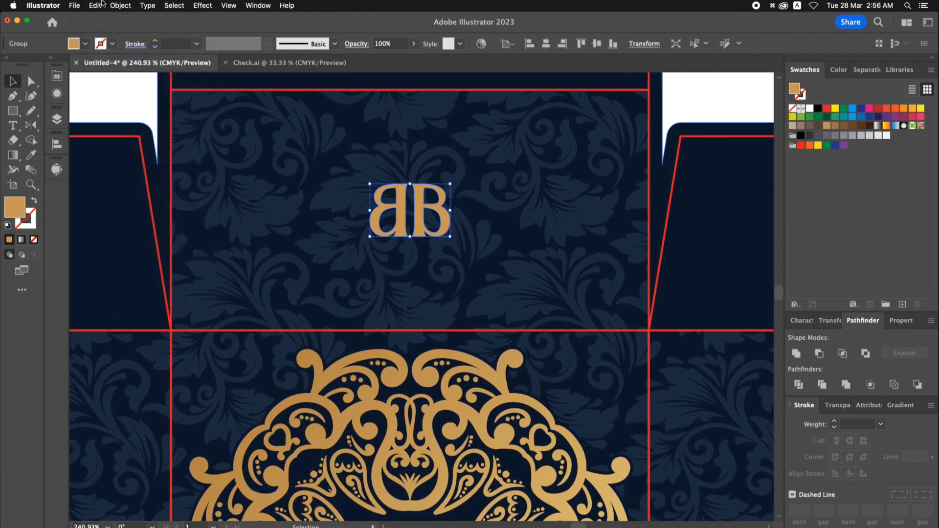
left_click(101, 5)
left_click(116, 90)
left_click(120, 6)
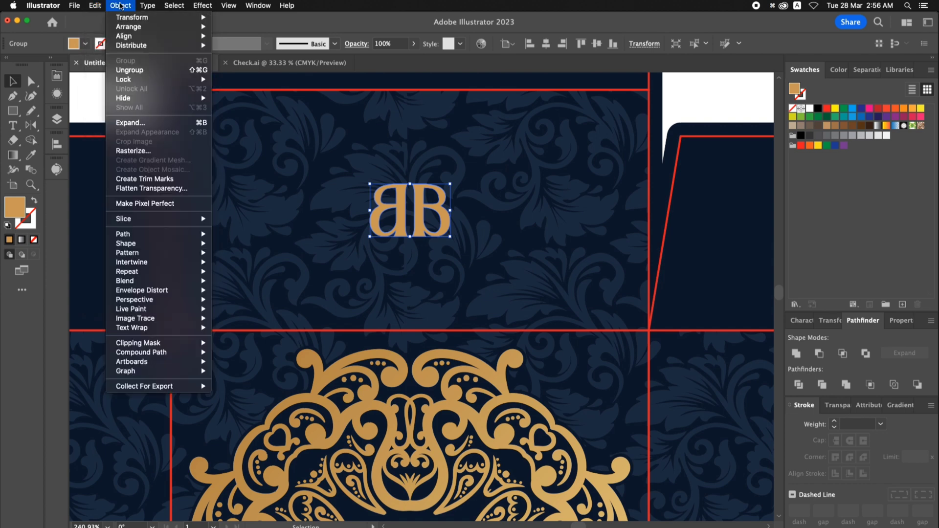
mouse_move(130, 97)
left_click(230, 96)
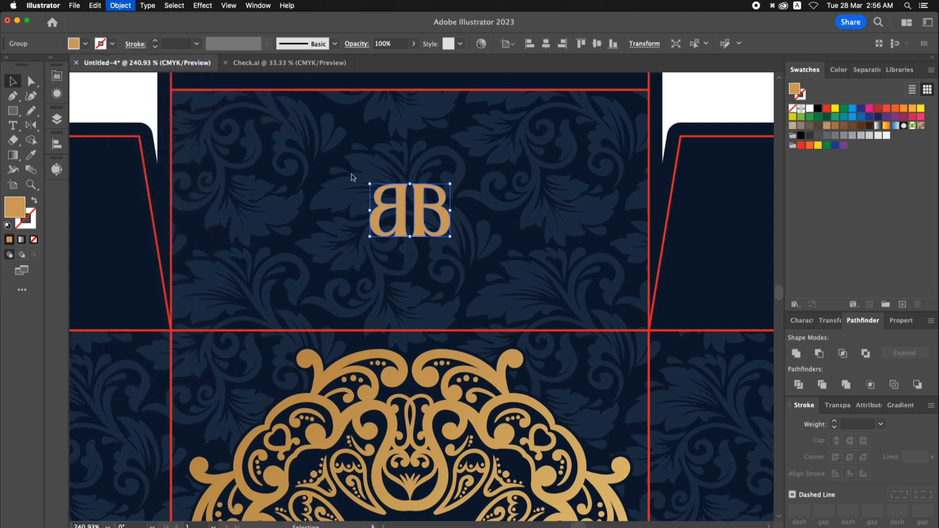
- Fill the visible BB copy with navy sampled from the side flap and add a 5 pt navy stroke with round caps and corners
left_click(422, 205)
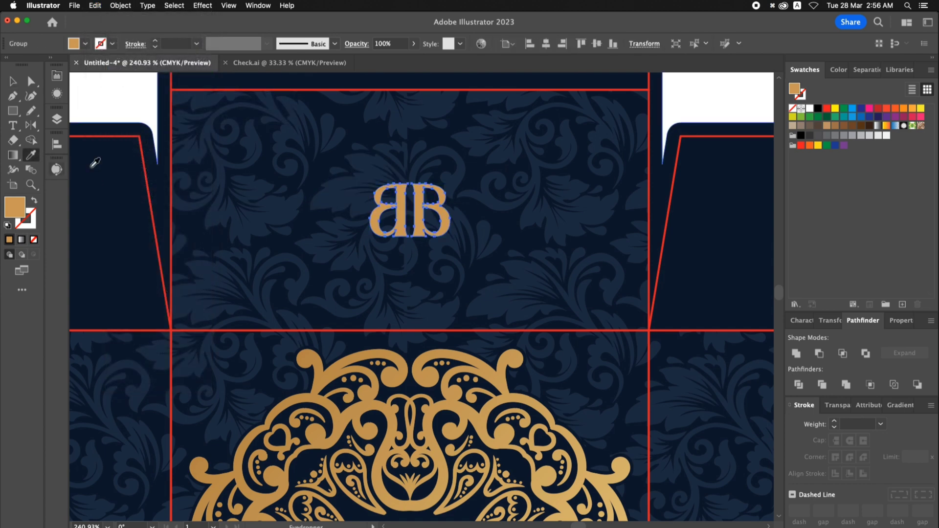
left_click(694, 200)
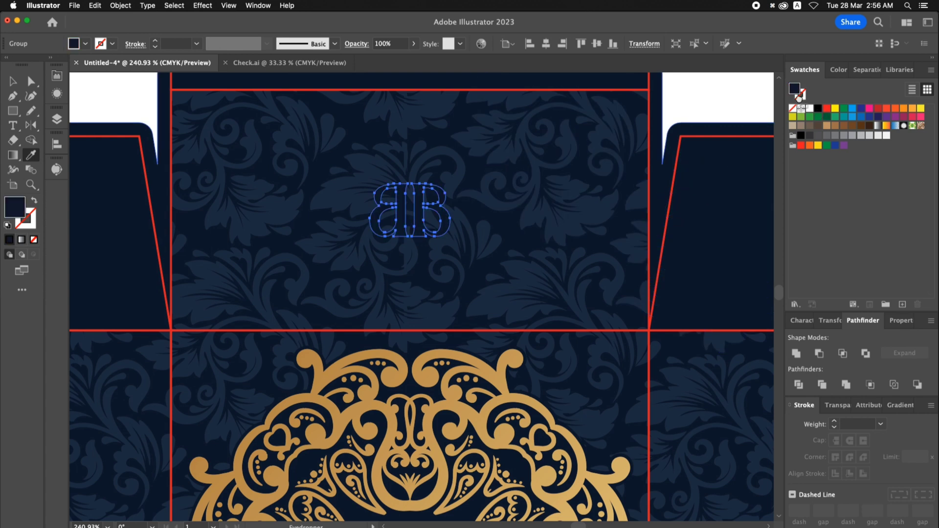
left_click_drag(799, 97, 801, 99)
left_click(850, 441)
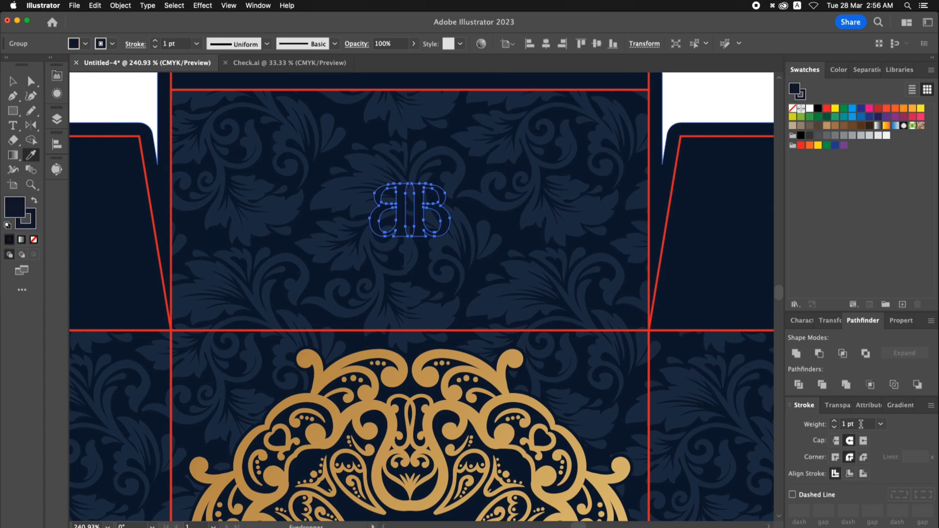
type("5")
key("Return")
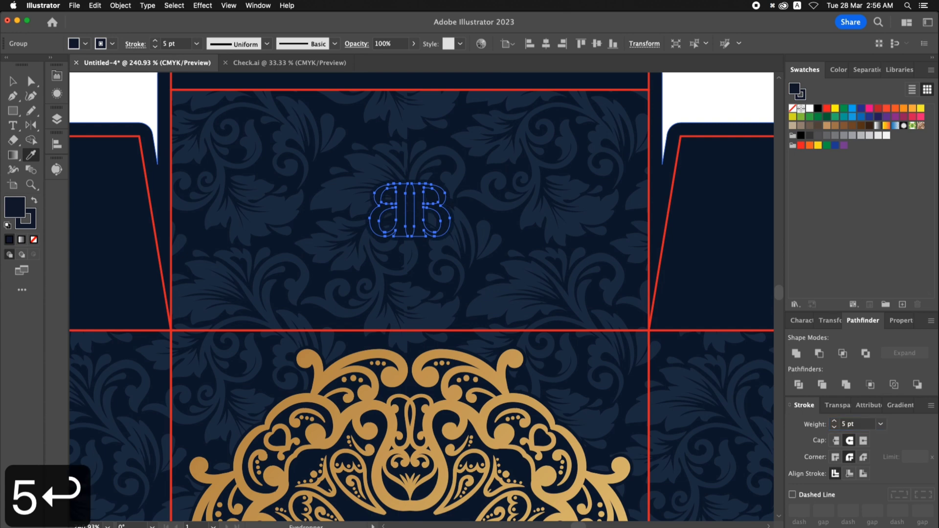
- Expand the navy BB copy's fill and stroke, and unite the result into one shape
left_click(120, 5)
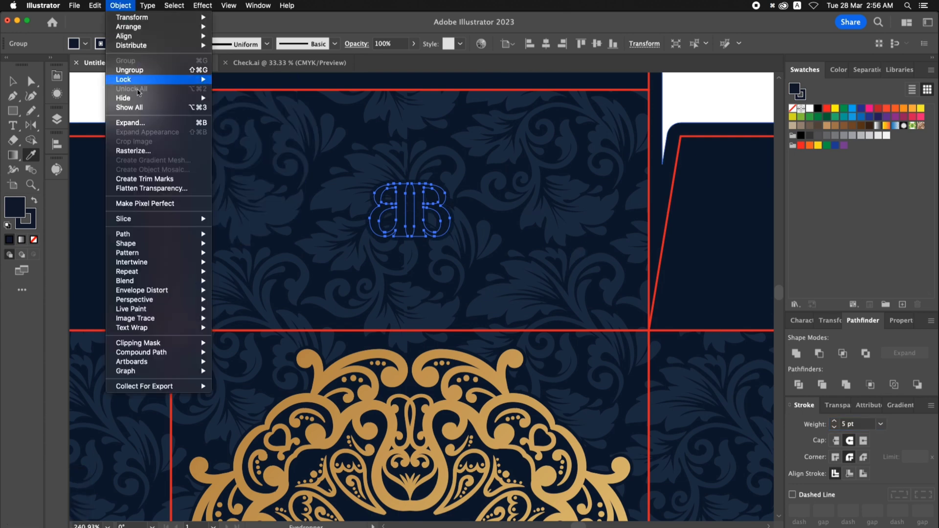
left_click(137, 123)
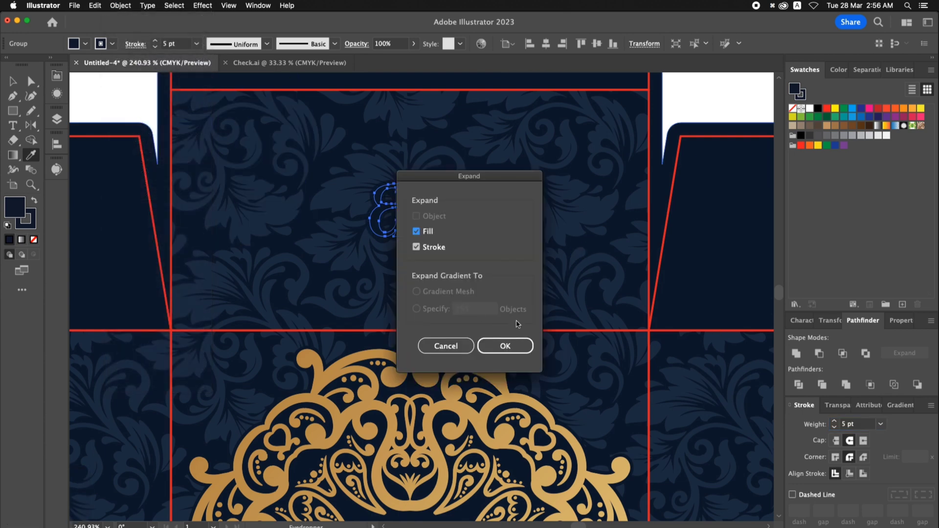
left_click(505, 346)
key("v")
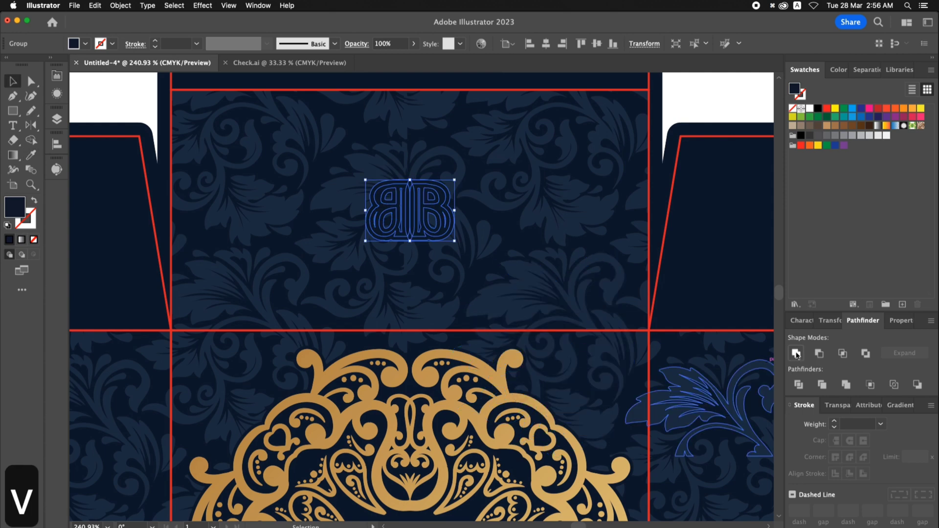
left_click(796, 353)
- Turn the united navy shape into a solid silhouette without holes, and show the hidden gold BB lettering
right_click(445, 215)
left_click(504, 329)
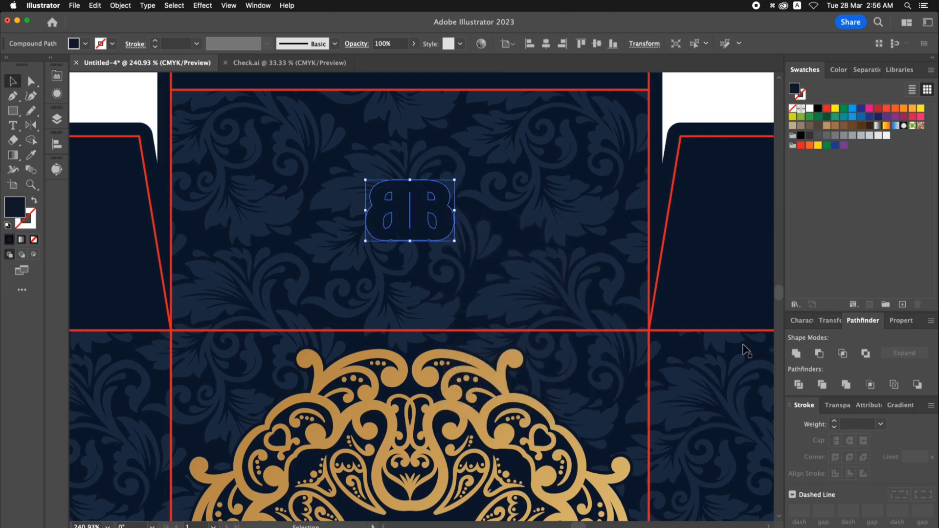
key("Delete")
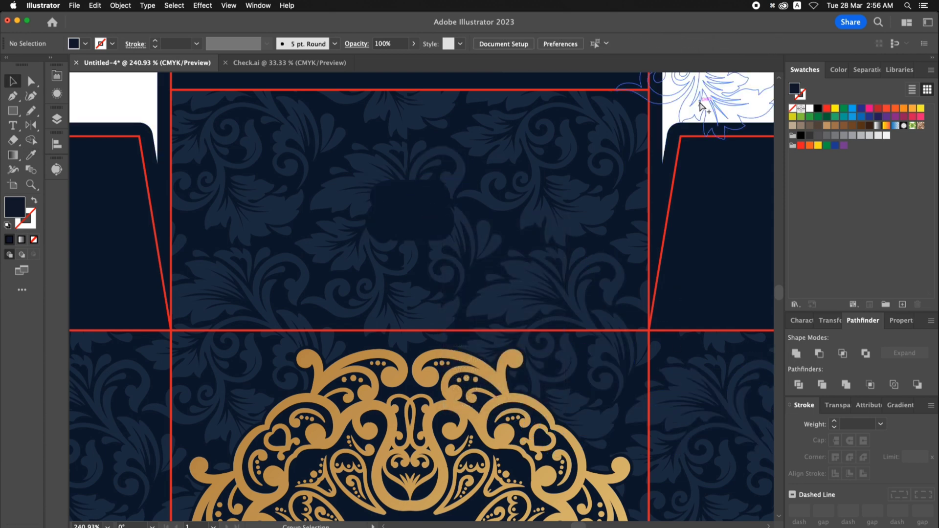
key("alt+super+3")
- Recolour the square panel's paragraph text with the gold sampled from the BB lettering above it
key("super+0")
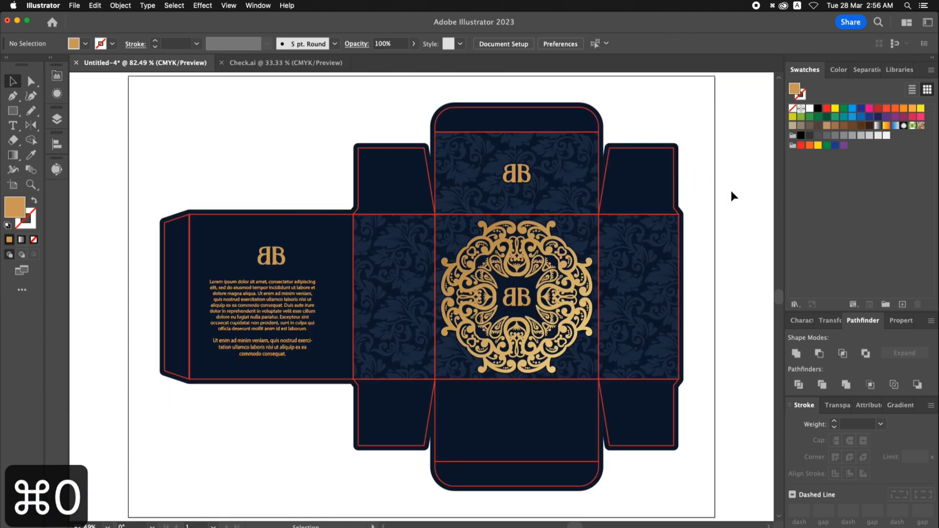
key("space")
left_click_drag(731, 191, 722, 188)
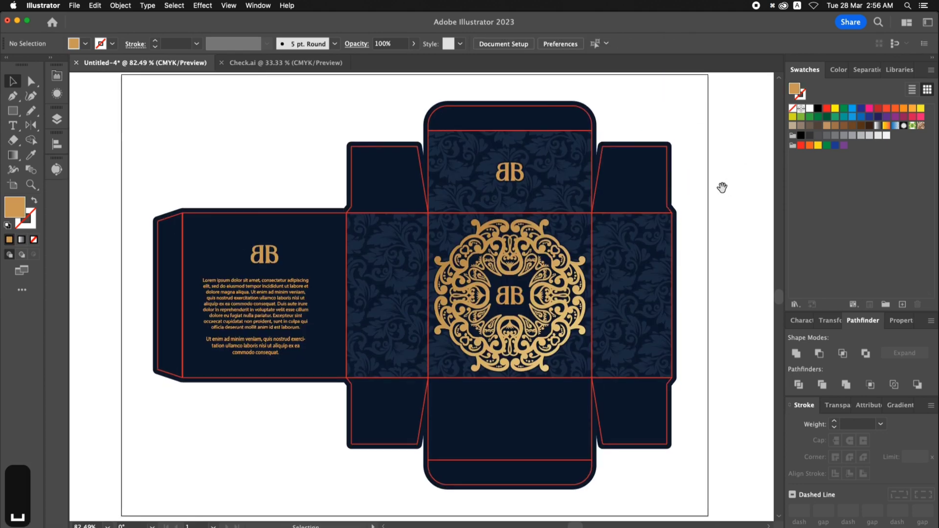
left_click(303, 283)
key("i")
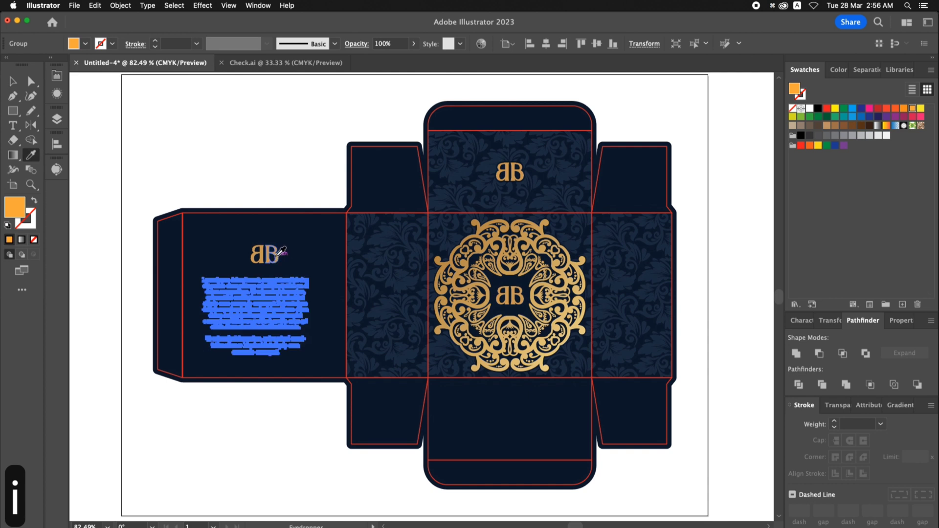
left_click(277, 257)
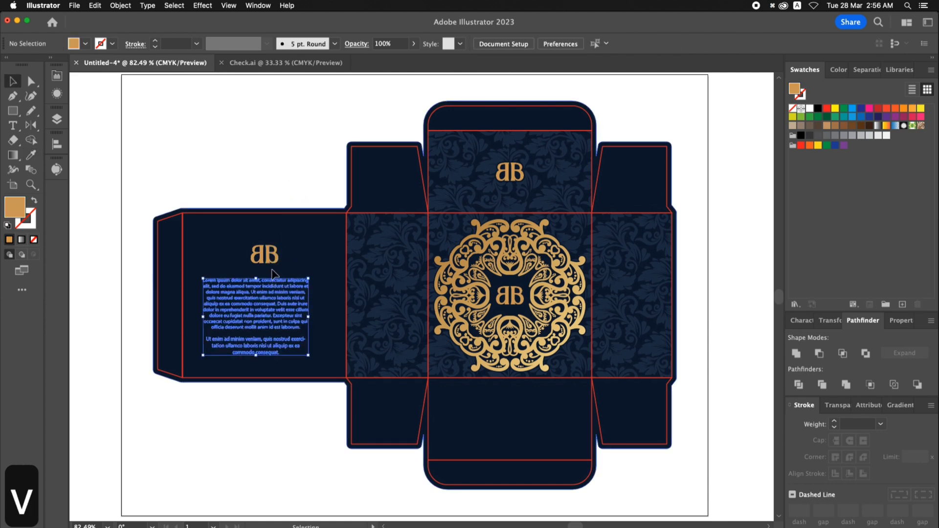
key("v")
key("super+a")
key("shift+super+a")
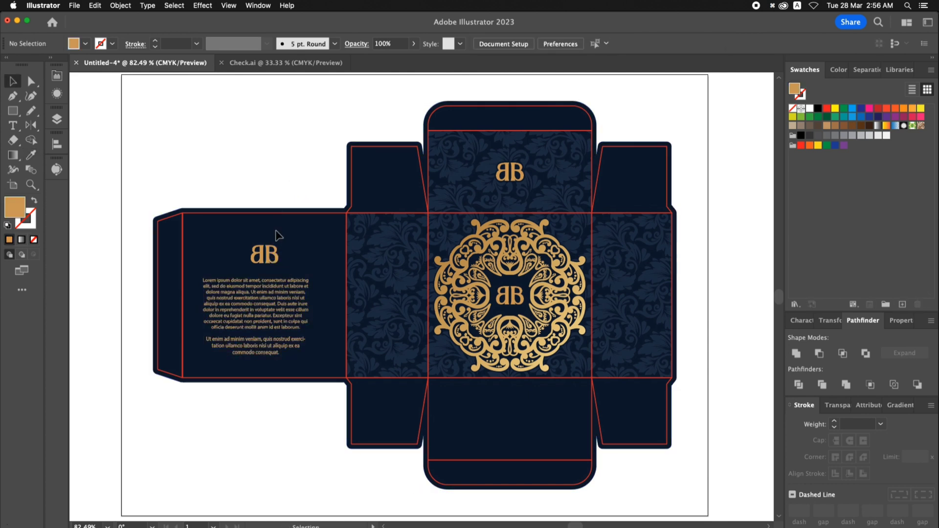
- Align the BB lettering and paragraph text horizontally to the centre of the square panel
left_click(275, 256)
left_click(287, 282, "shift")
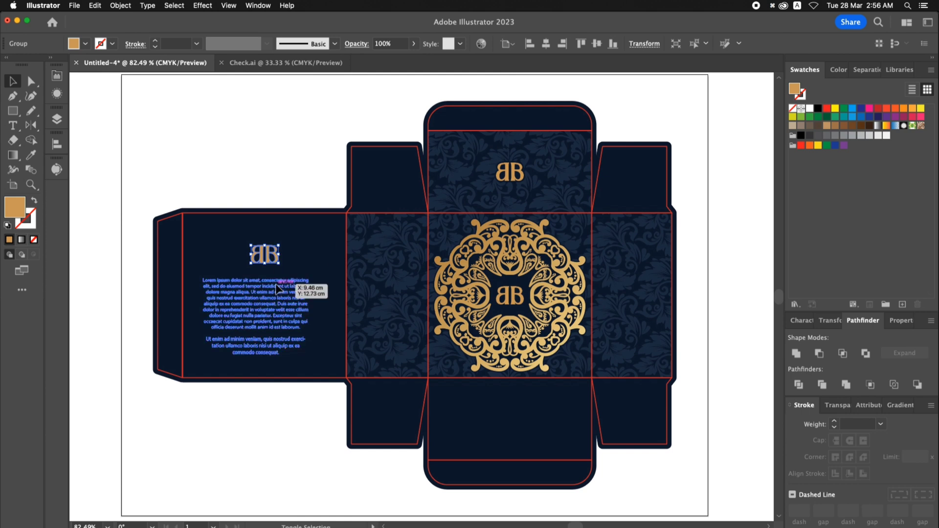
left_click(286, 217, "shift")
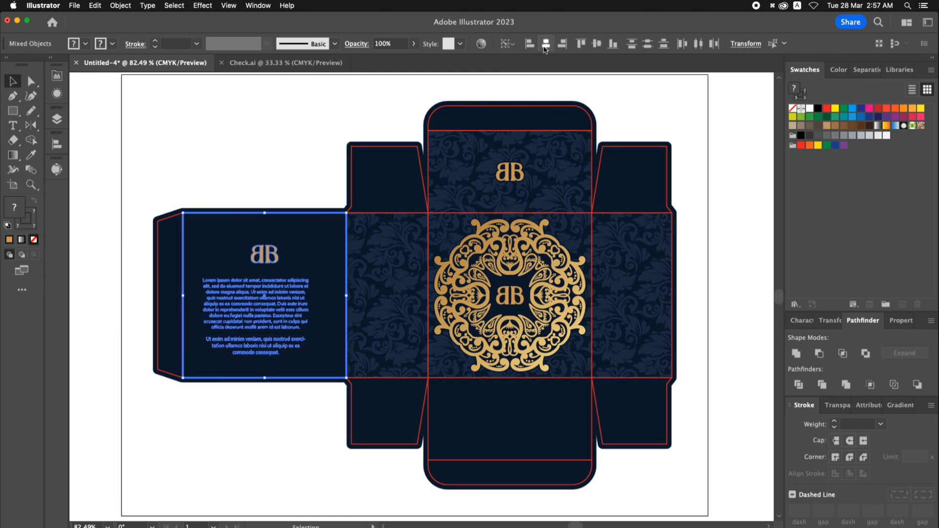
left_click(545, 46)
left_click(299, 123)
scroll(313, 121, "right", 1)
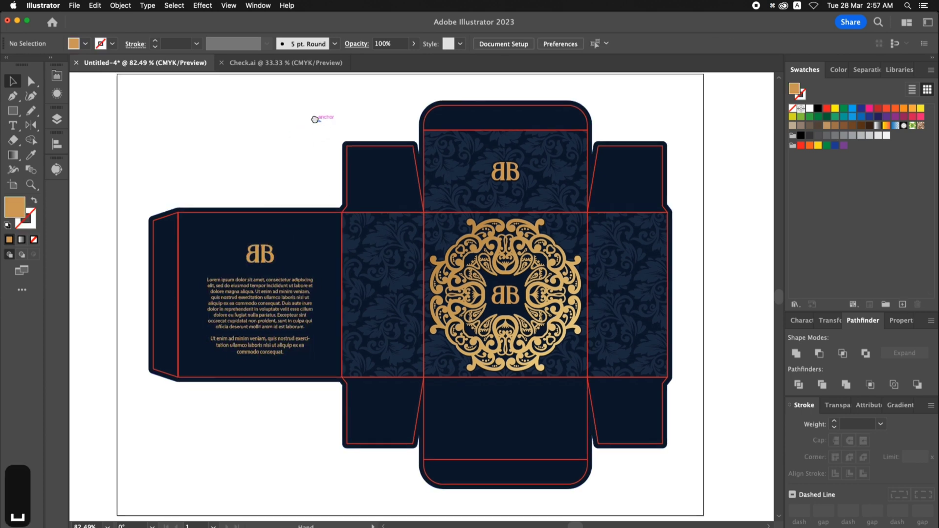
key("super+0")
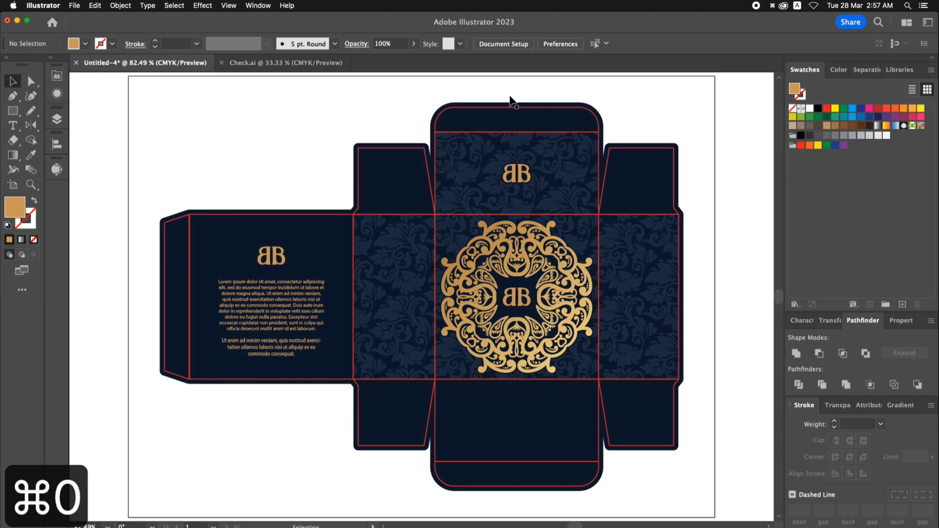